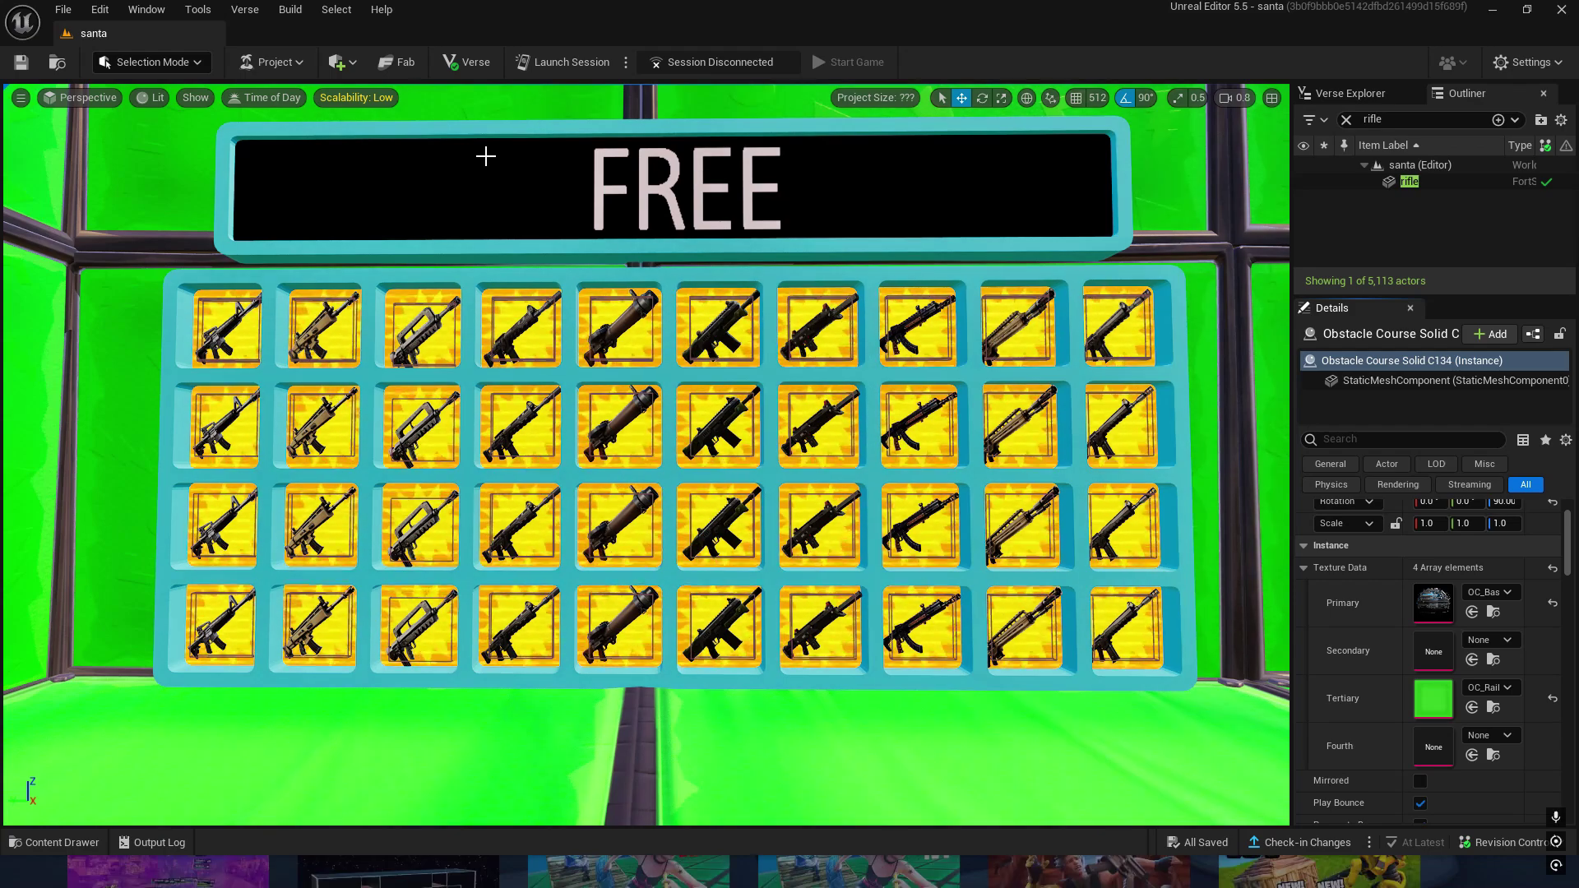
Inspect the FREE sign, its mesh material settings and the rifle board's weapon grid up close.
click(539, 121)
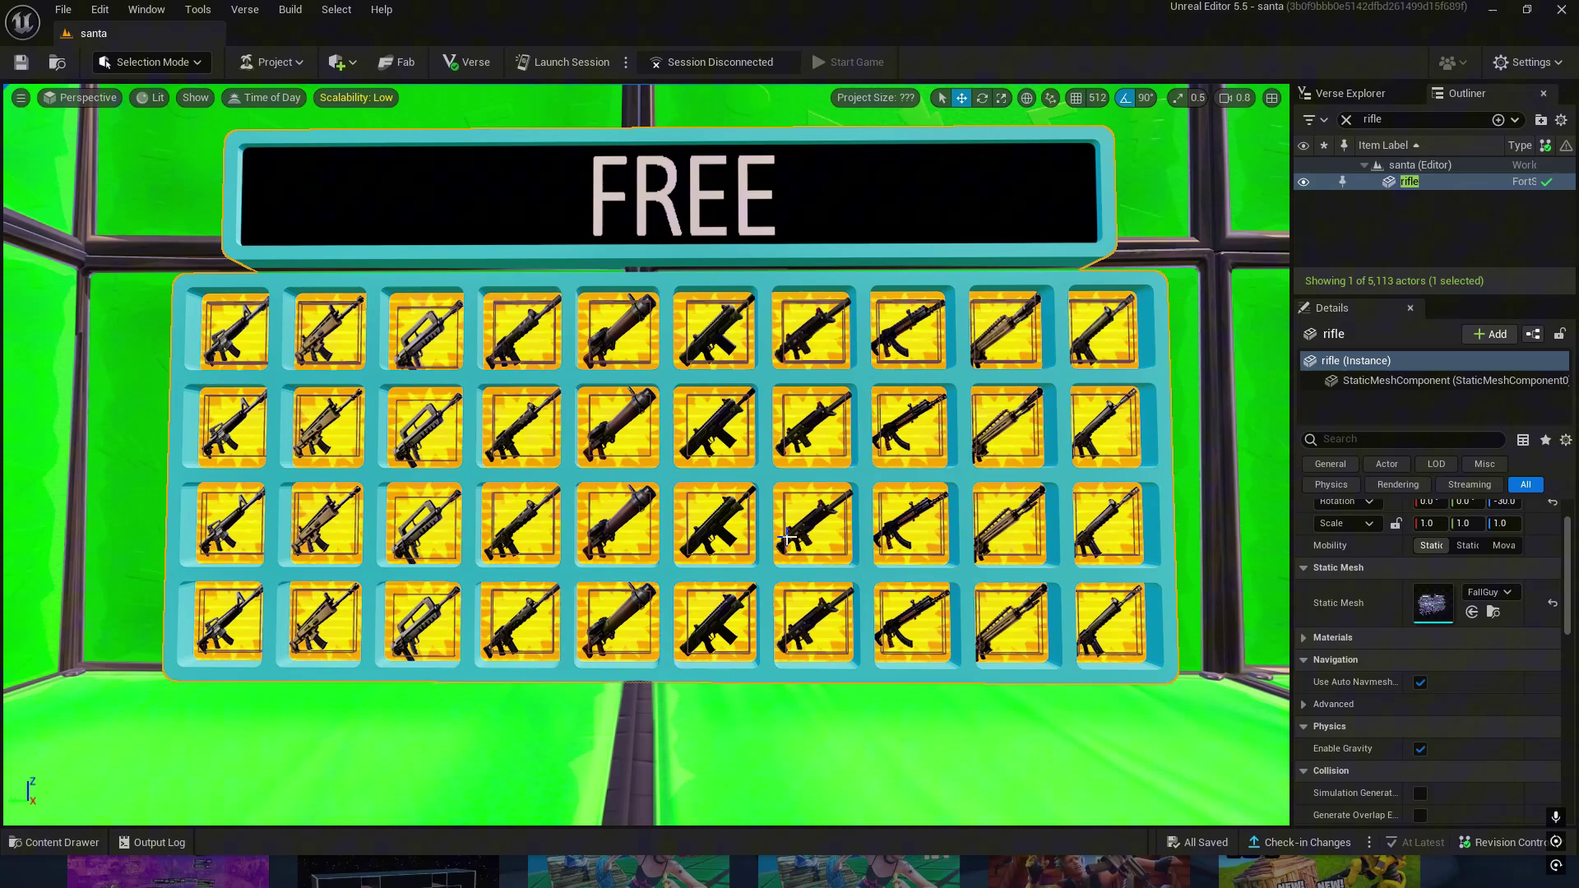
scroll(635, 318, up, 2)
scroll(678, 272, up, 2)
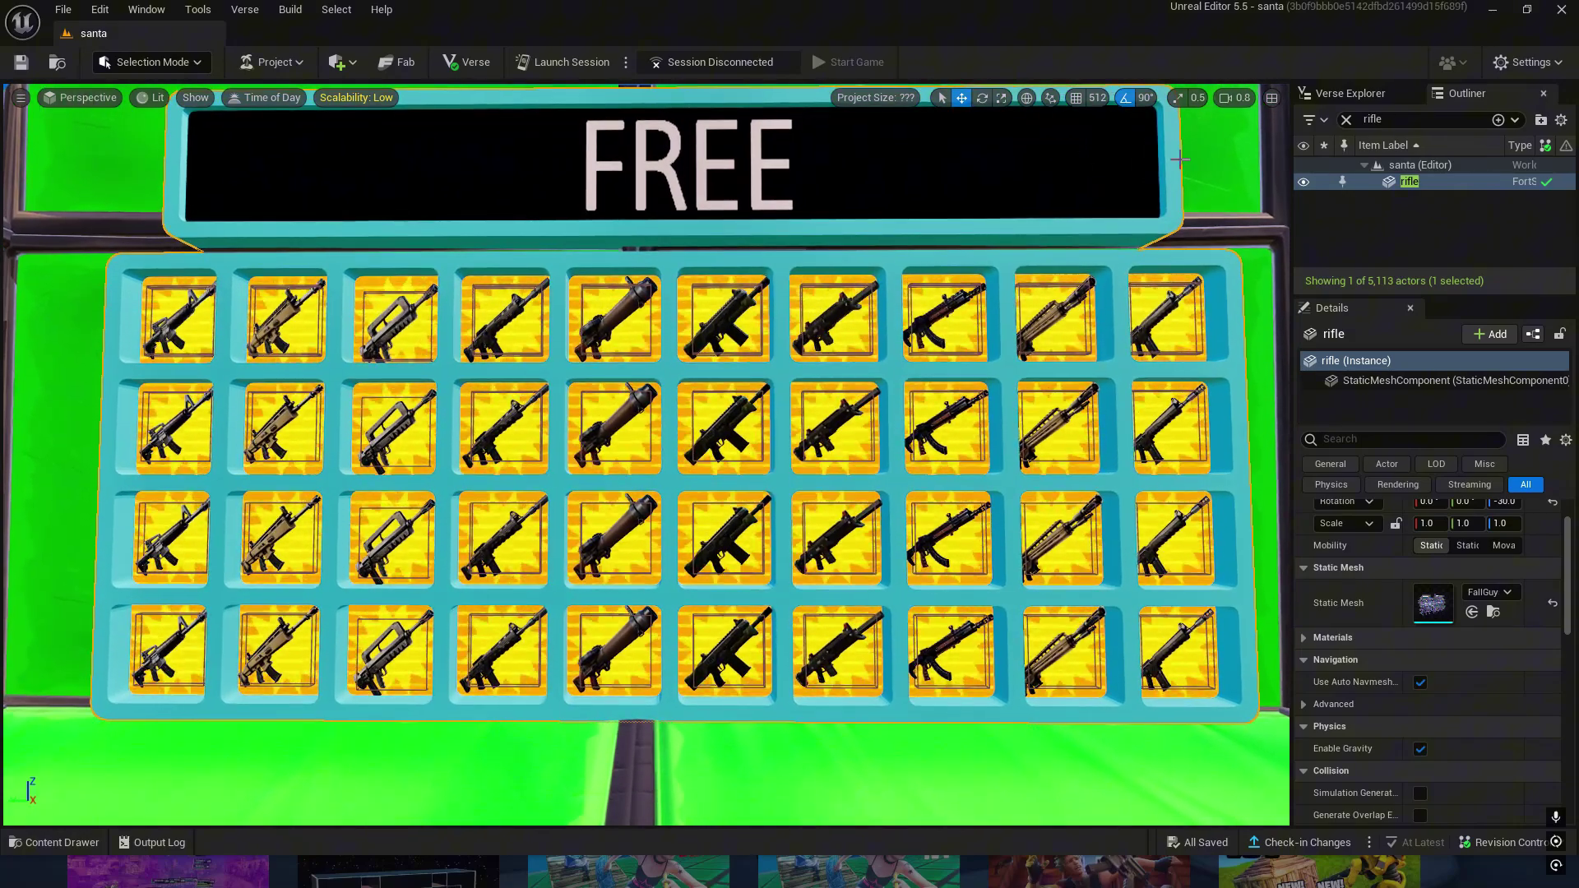
click(691, 166)
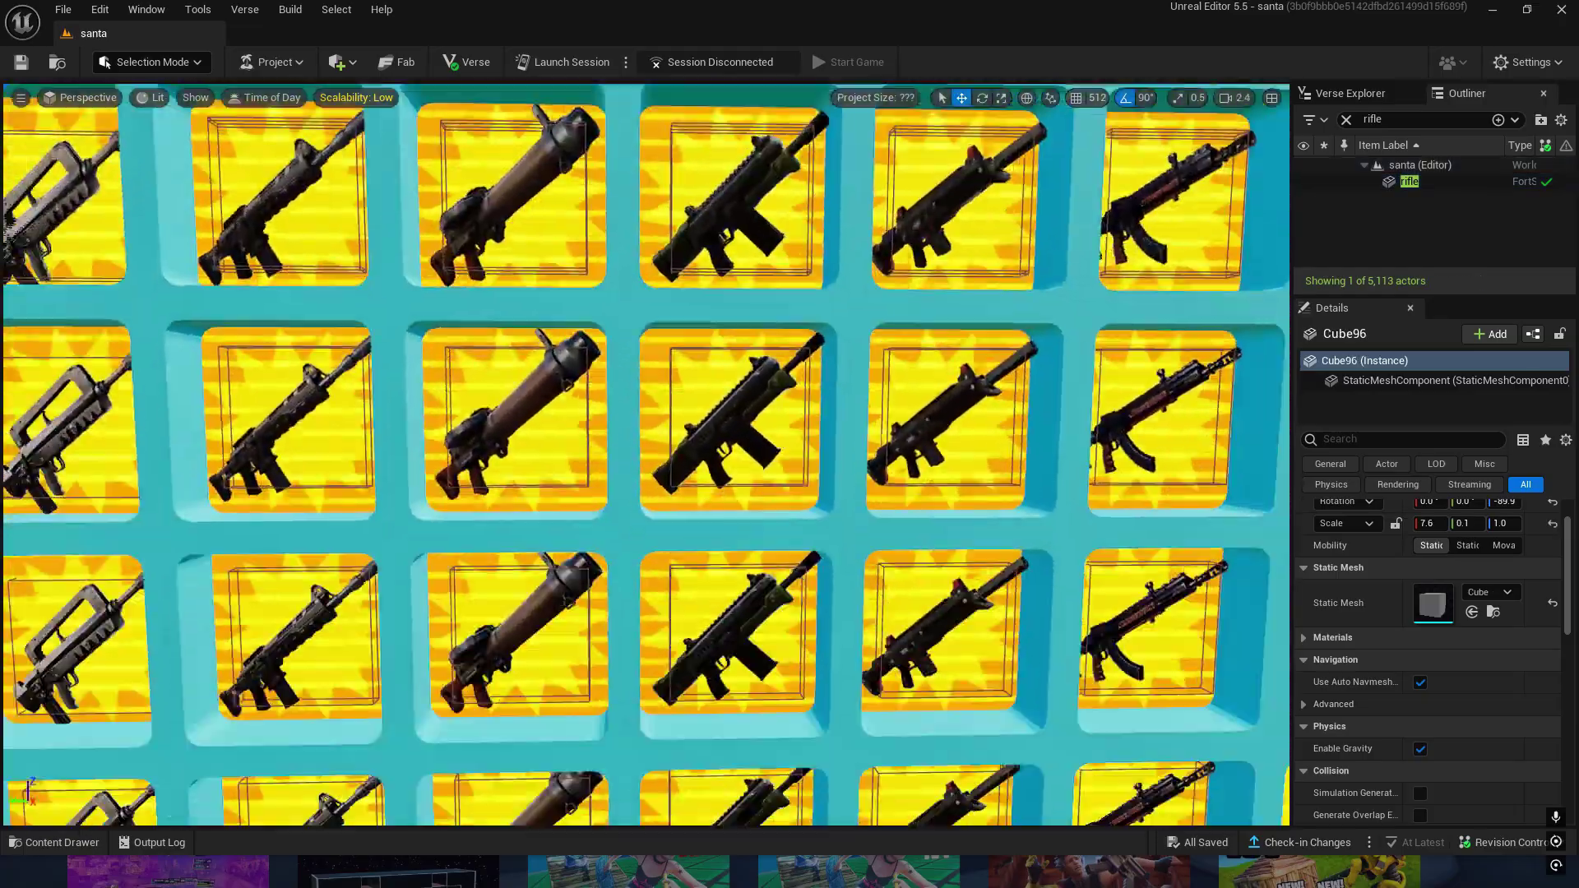
mouse_move(691, 166)
right_down()
mouse_move(625, 216)
mouse_move(592, 284)
right_up()
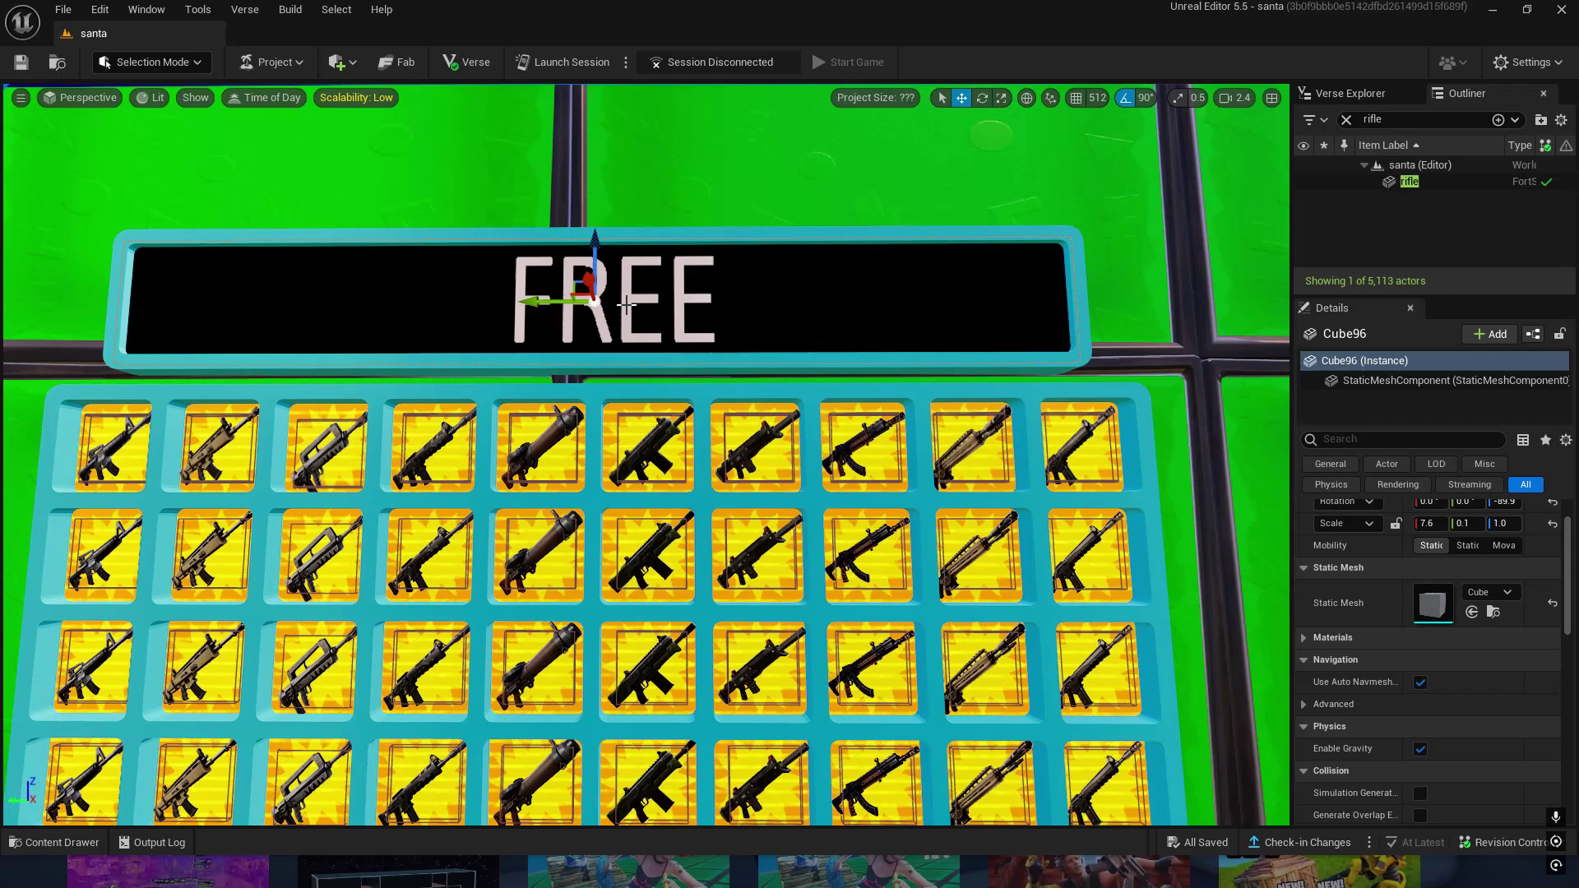
click(1393, 380)
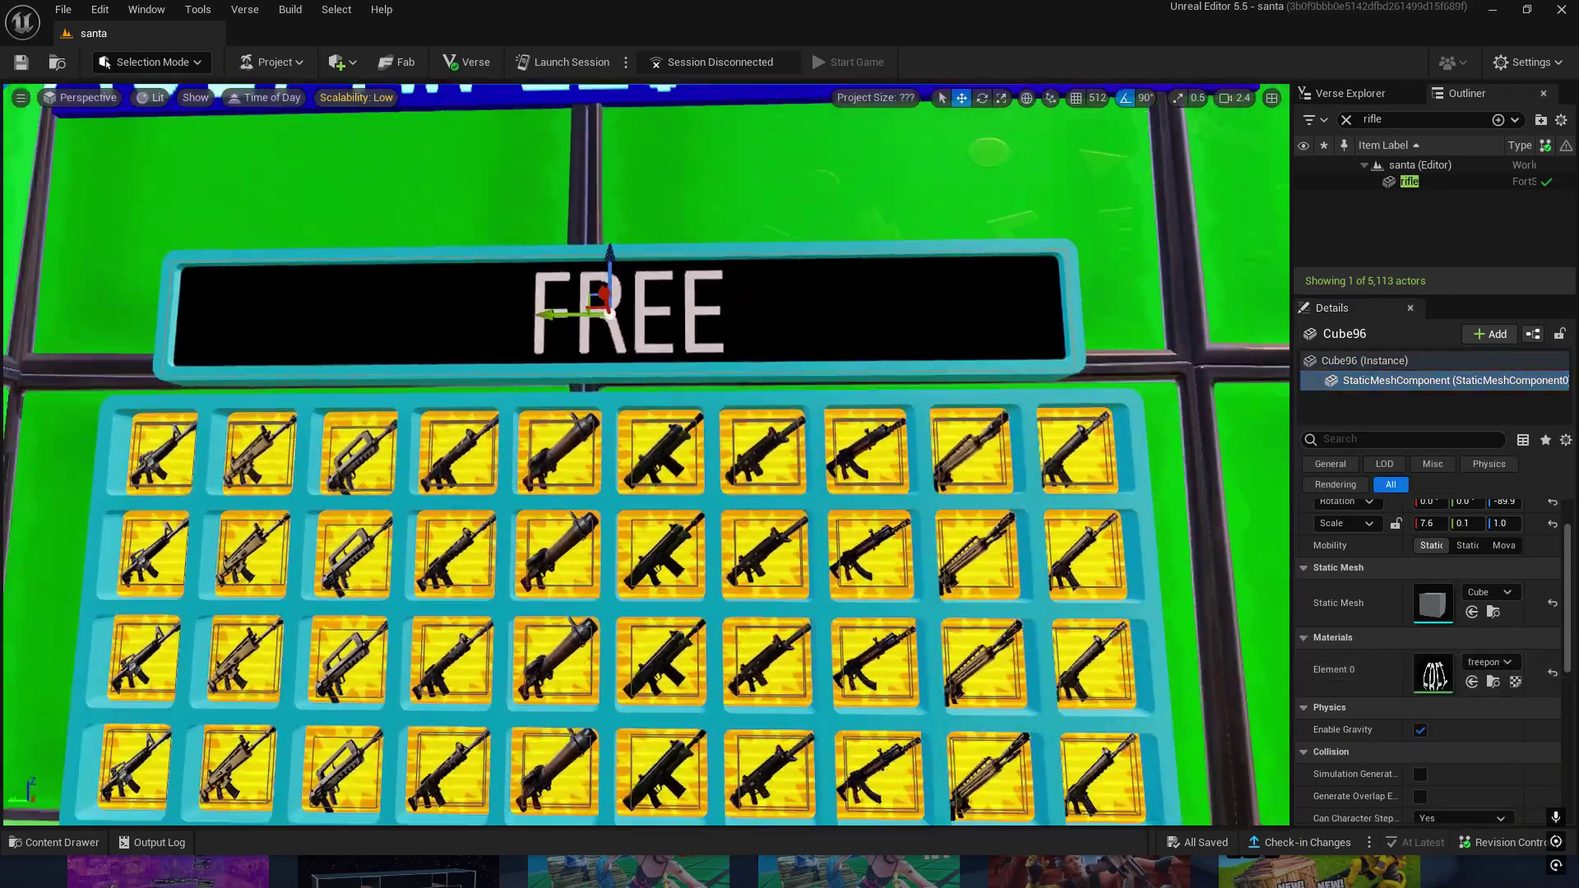
right_drag(705, 354, 705, 352)
click(764, 283)
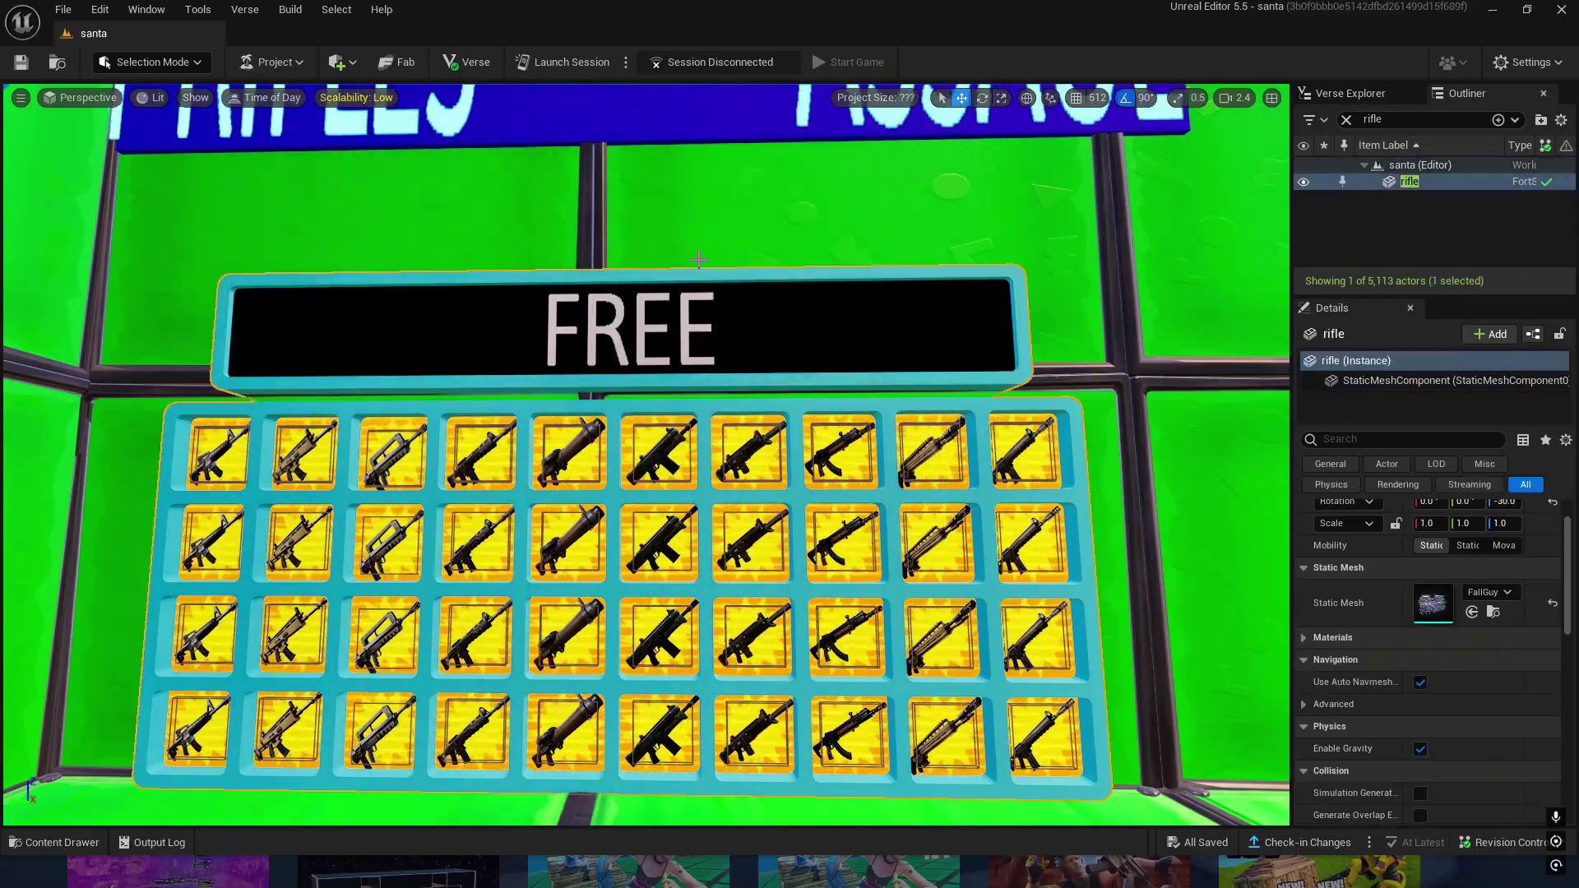
click(789, 371)
mouse_move(802, 416)
right_down()
mouse_move(741, 363)
mouse_move(498, 332)
right_up()
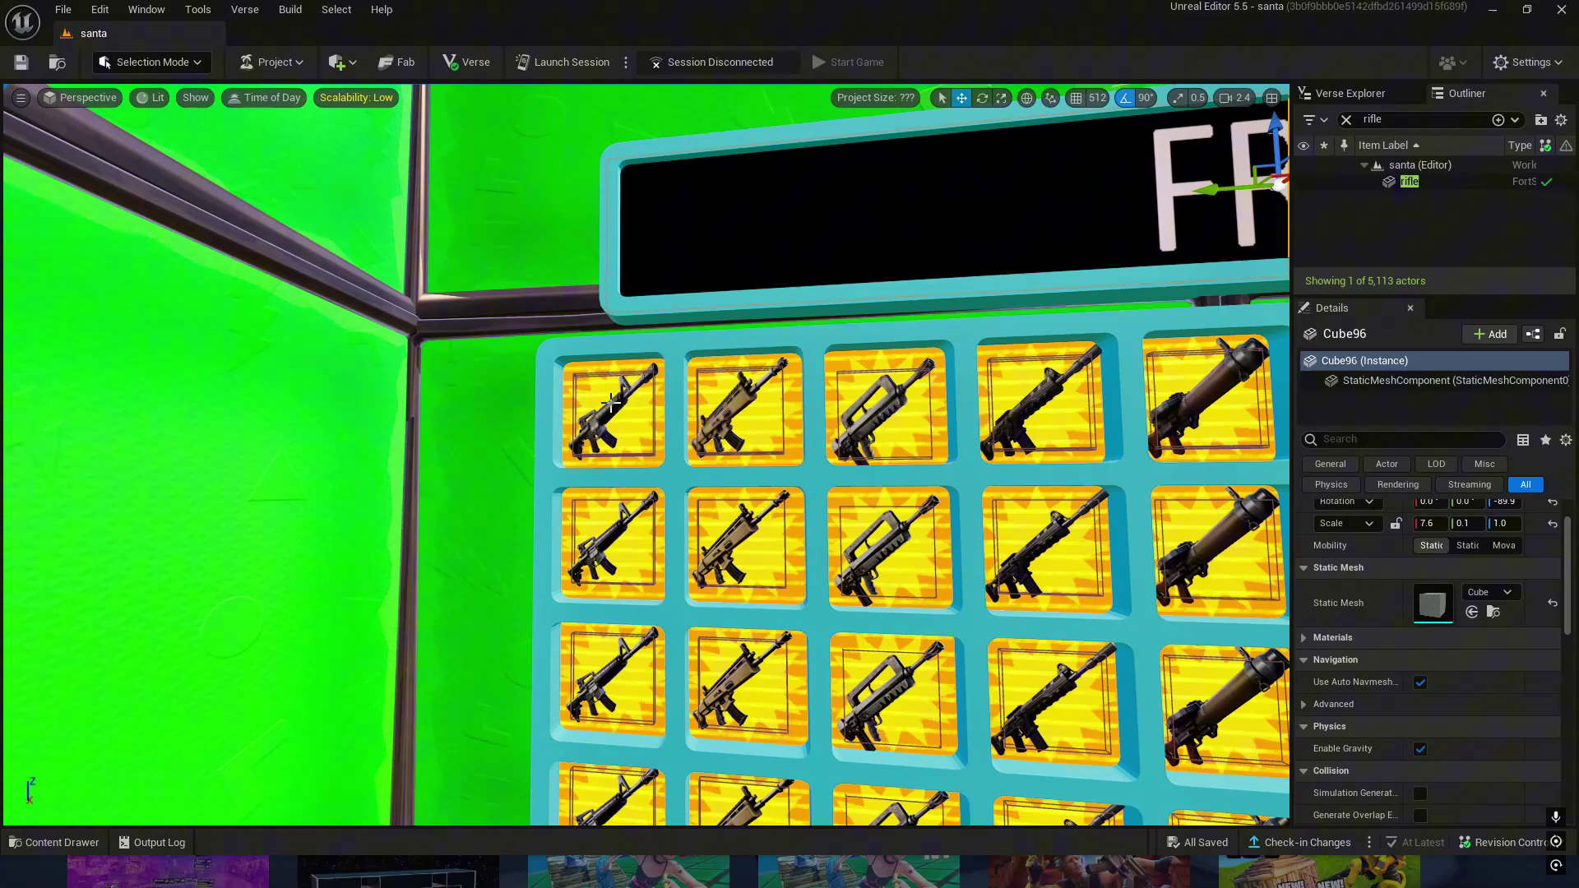
click(611, 408)
right_drag(611, 407, 636, 585)
Browse the Meshes, heaven and CustomProps content folders, returning to the top each time.
key(ctrl+space)
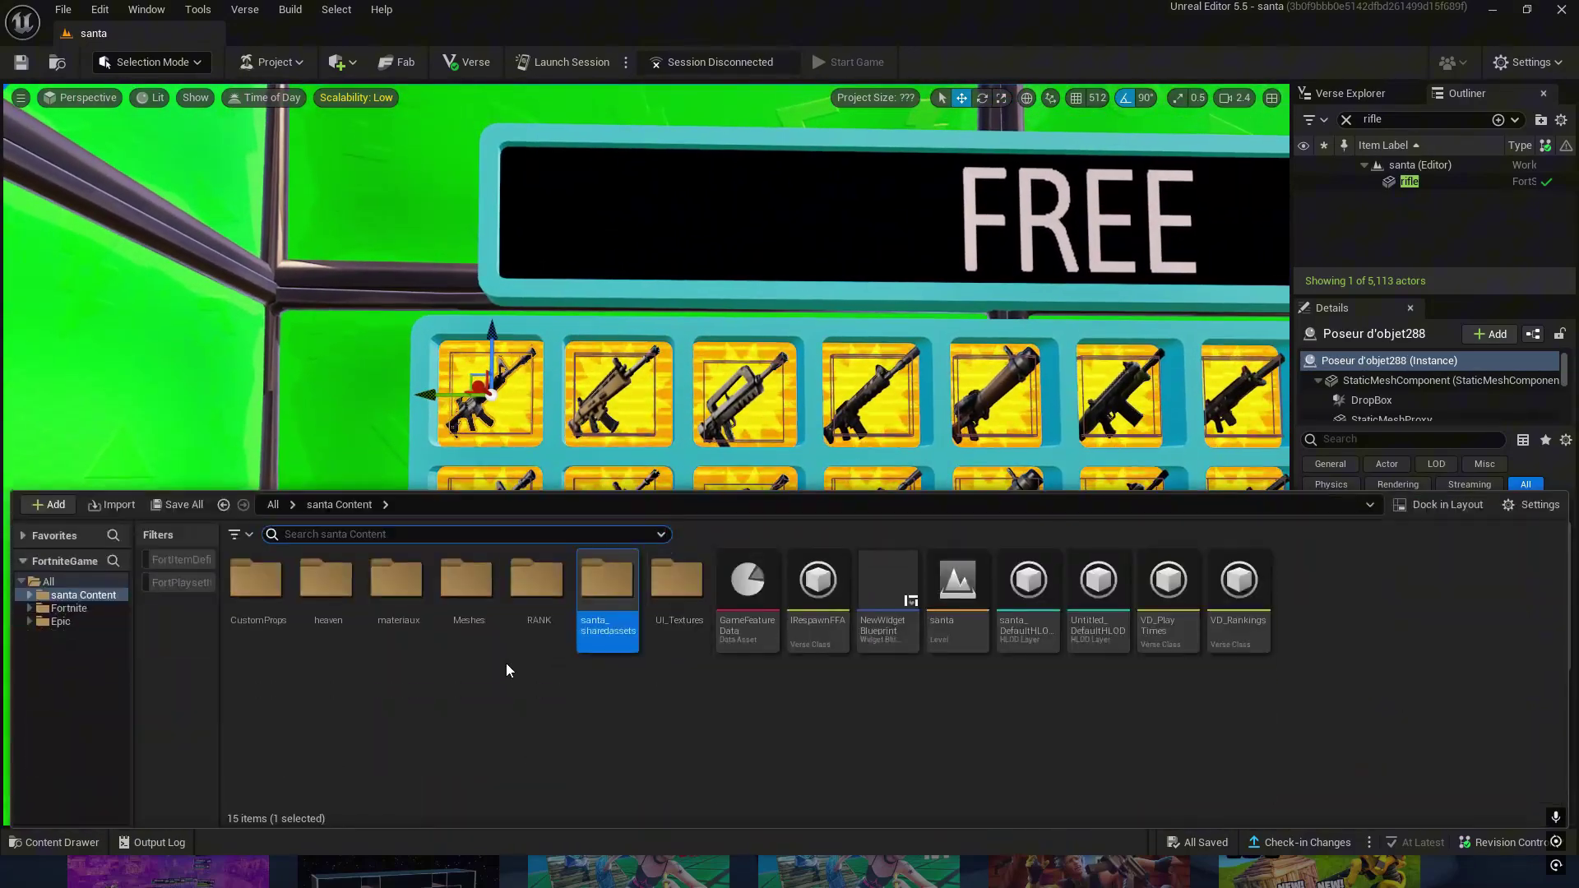
double_click(458, 580)
key(alt+Left)
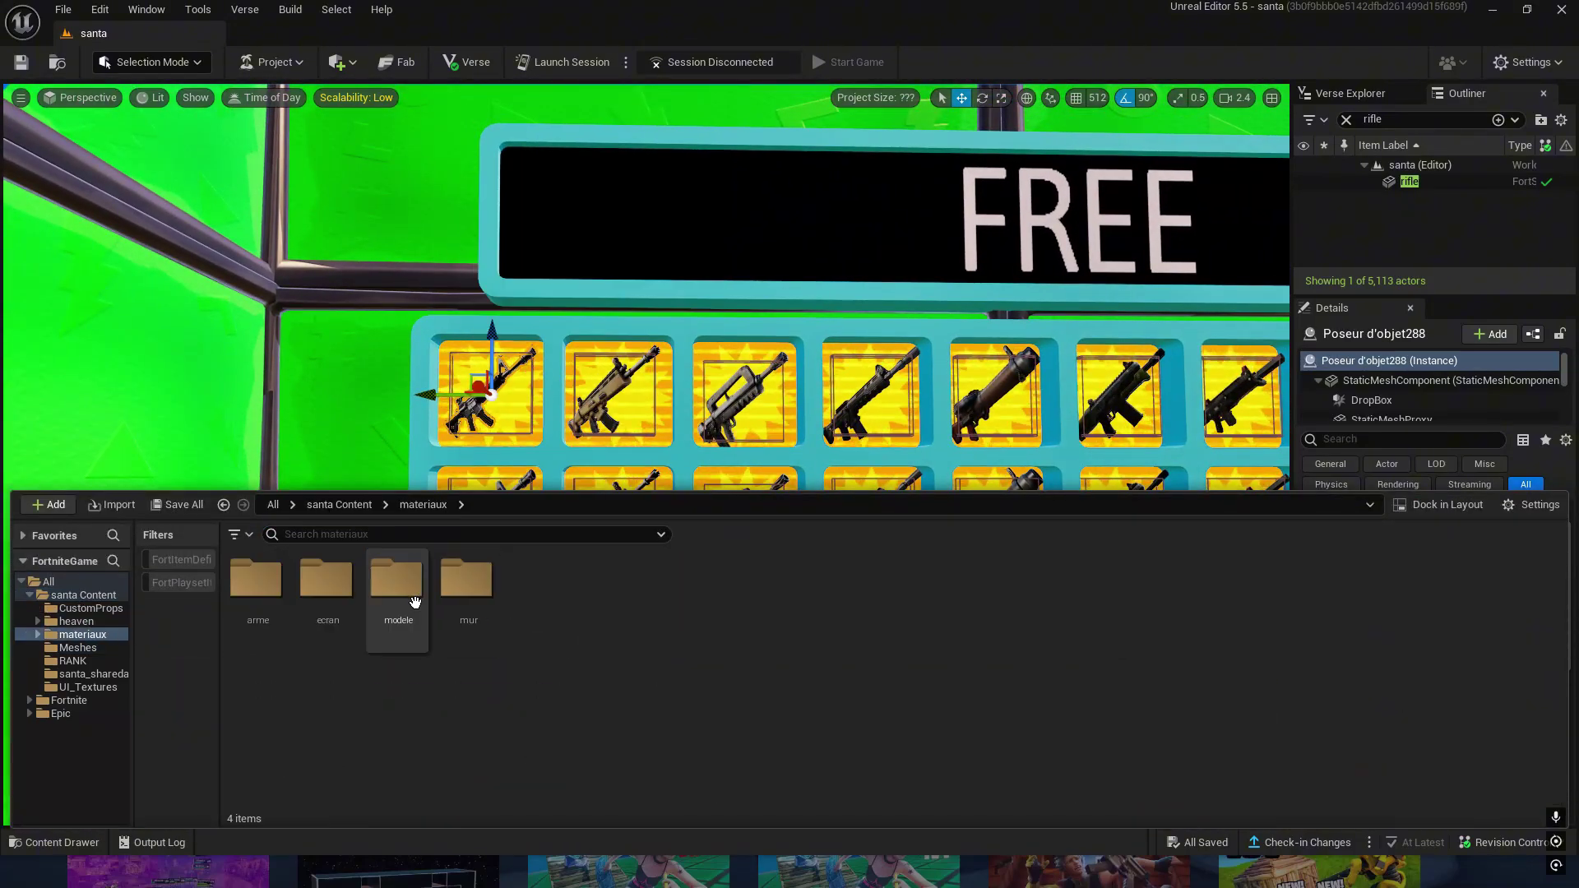
double_click(325, 586)
key(alt+Left)
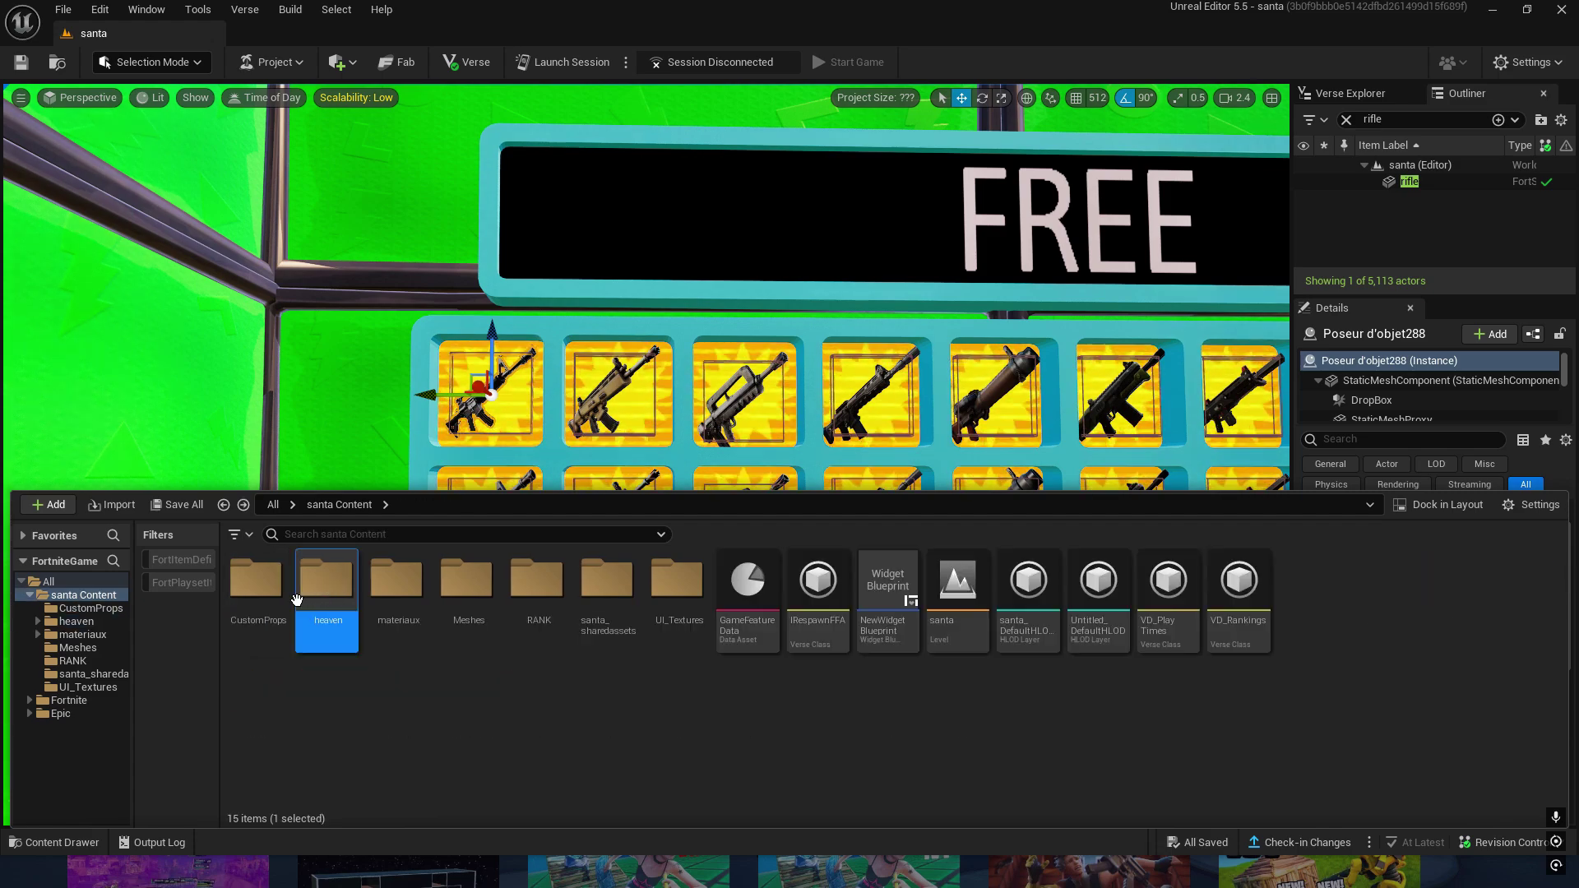
double_click(254, 577)
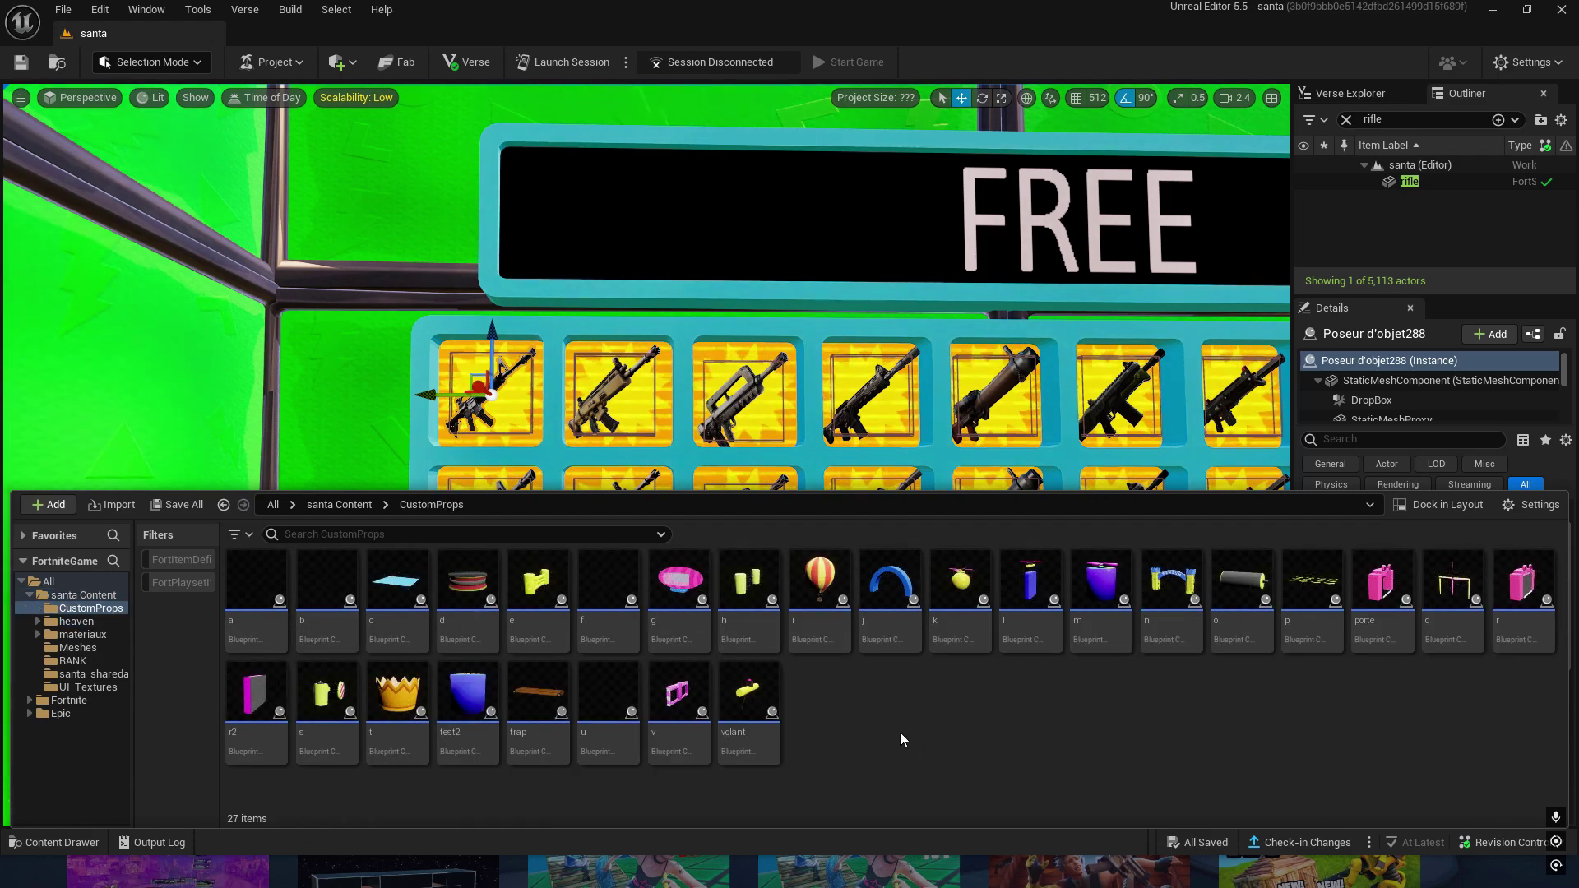
key(alt+Left)
key(ctrl+space)
scroll(789, 494, up, 2)
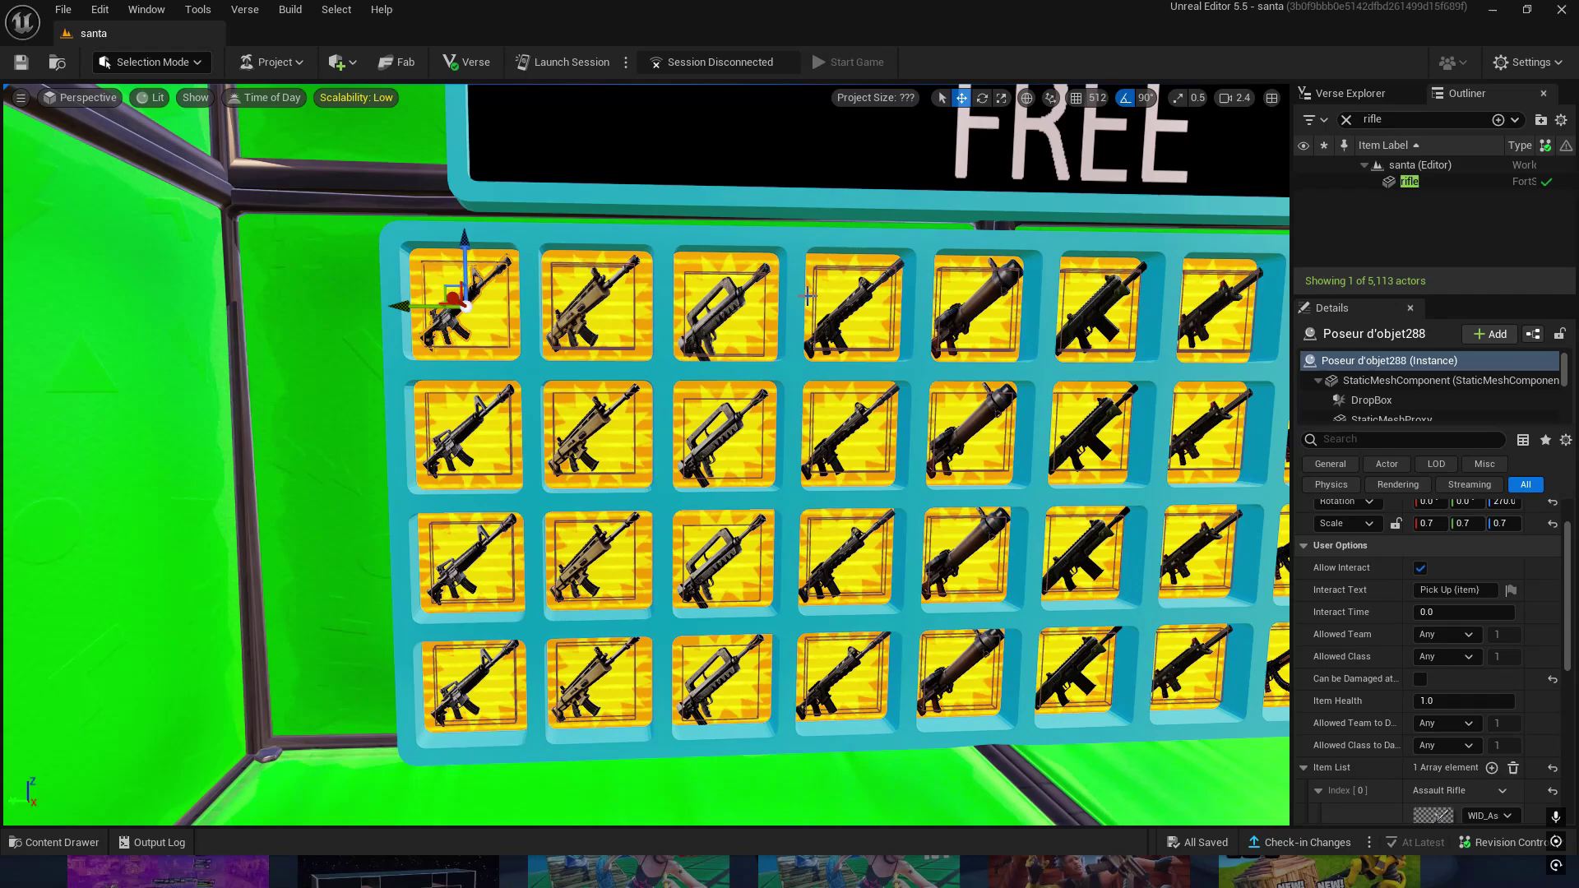
Select the rifle board actor and view its board mesh and Cube79 frame piece.
click(808, 297)
click(1409, 181)
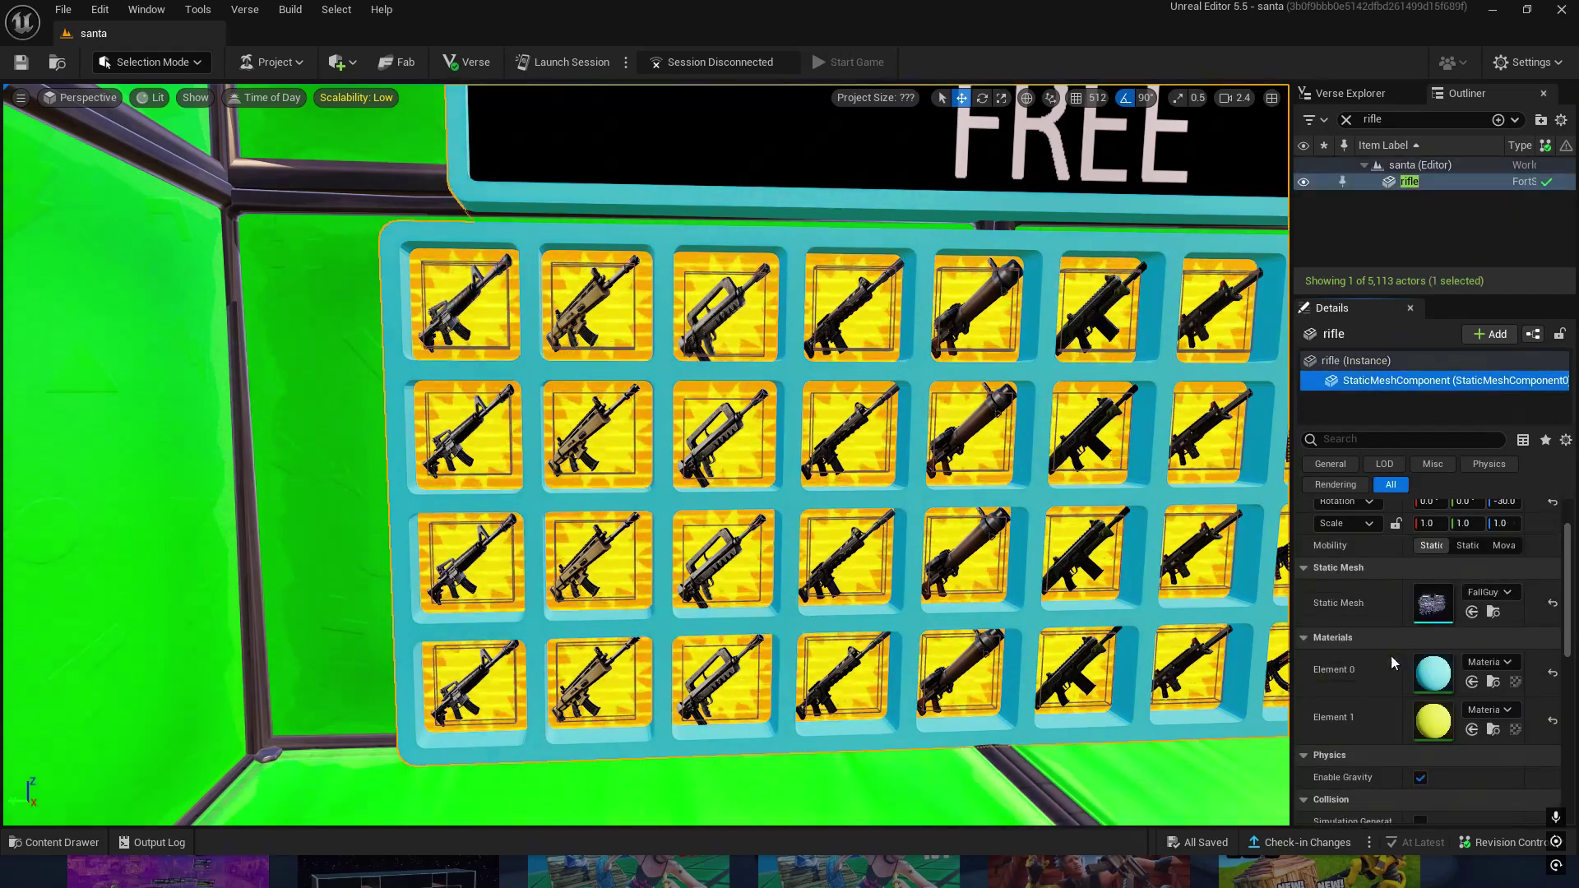
double_click(1431, 602)
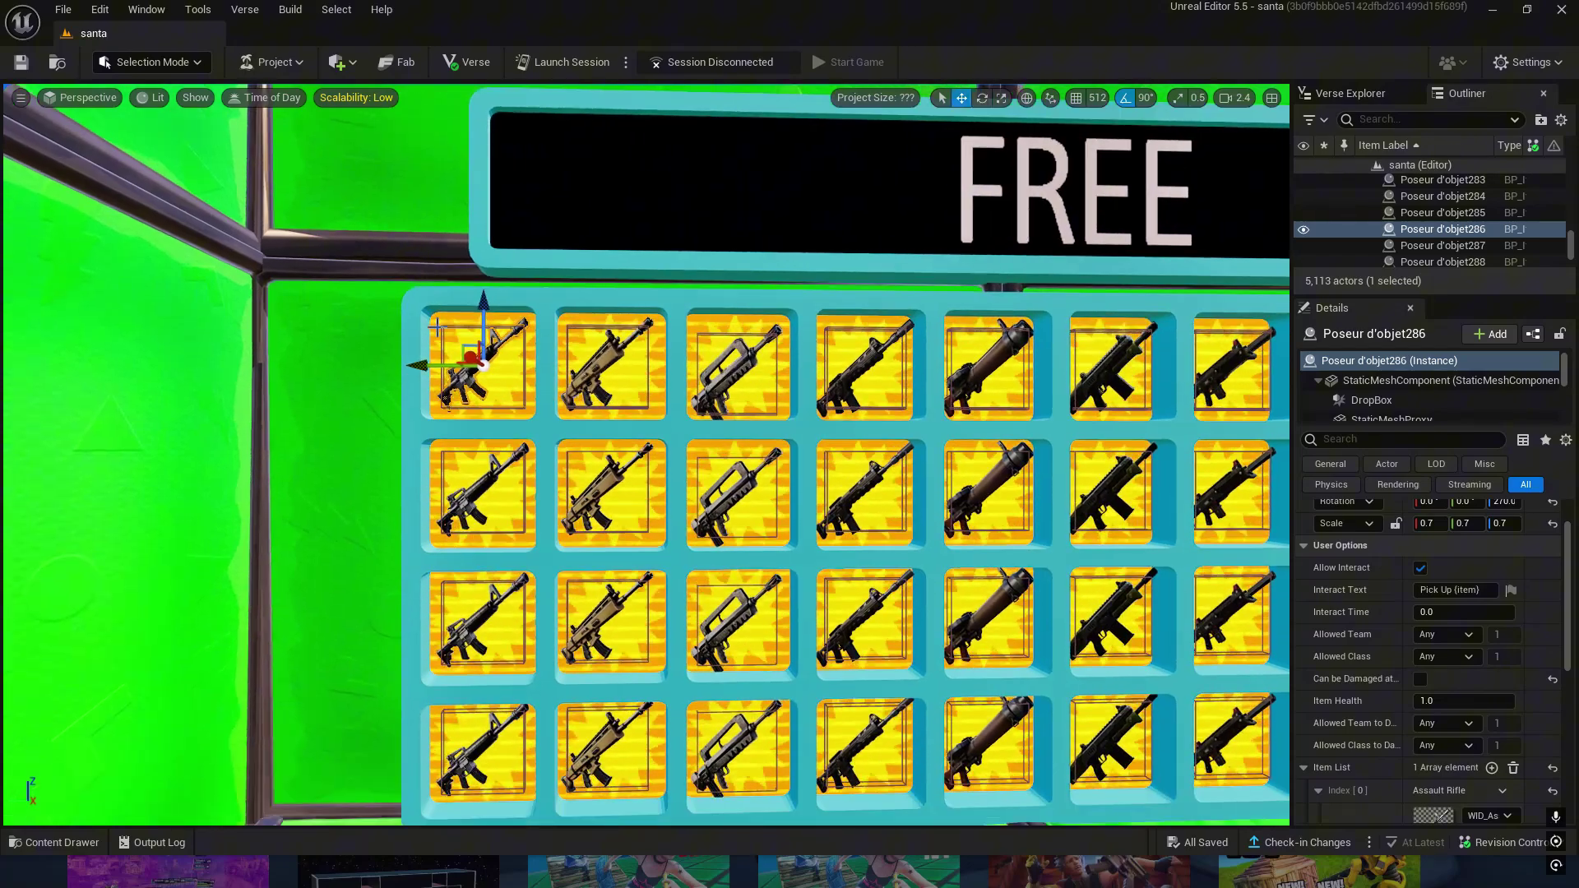
click(465, 369)
Navigate the Content Drawer to materiaux > ecran > likeandfav.
key(ctrl+space)
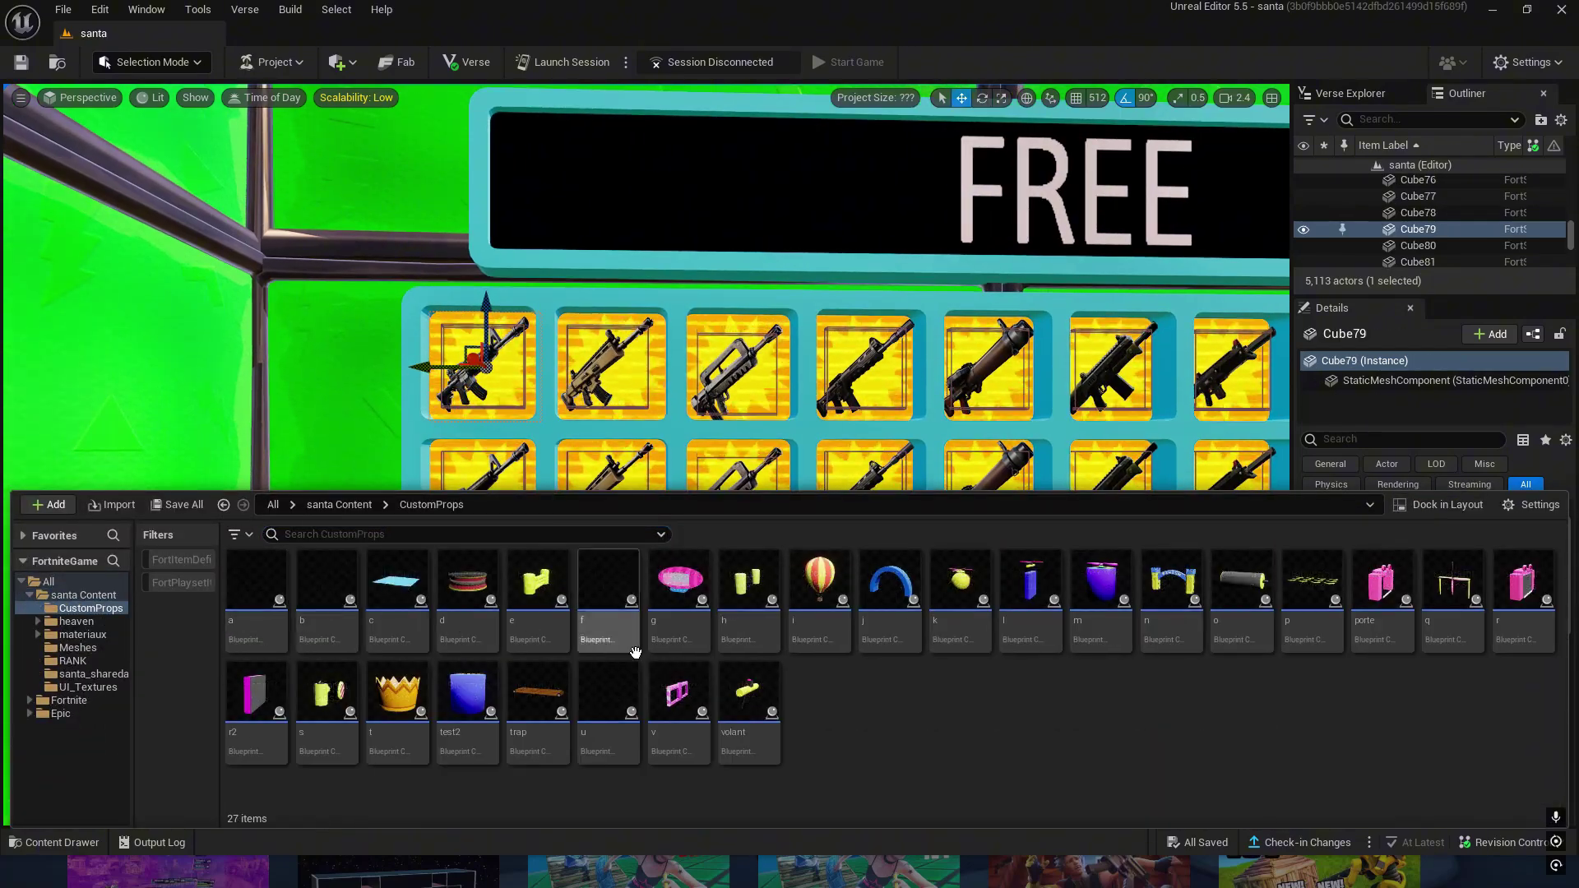
click(339, 503)
click(395, 588)
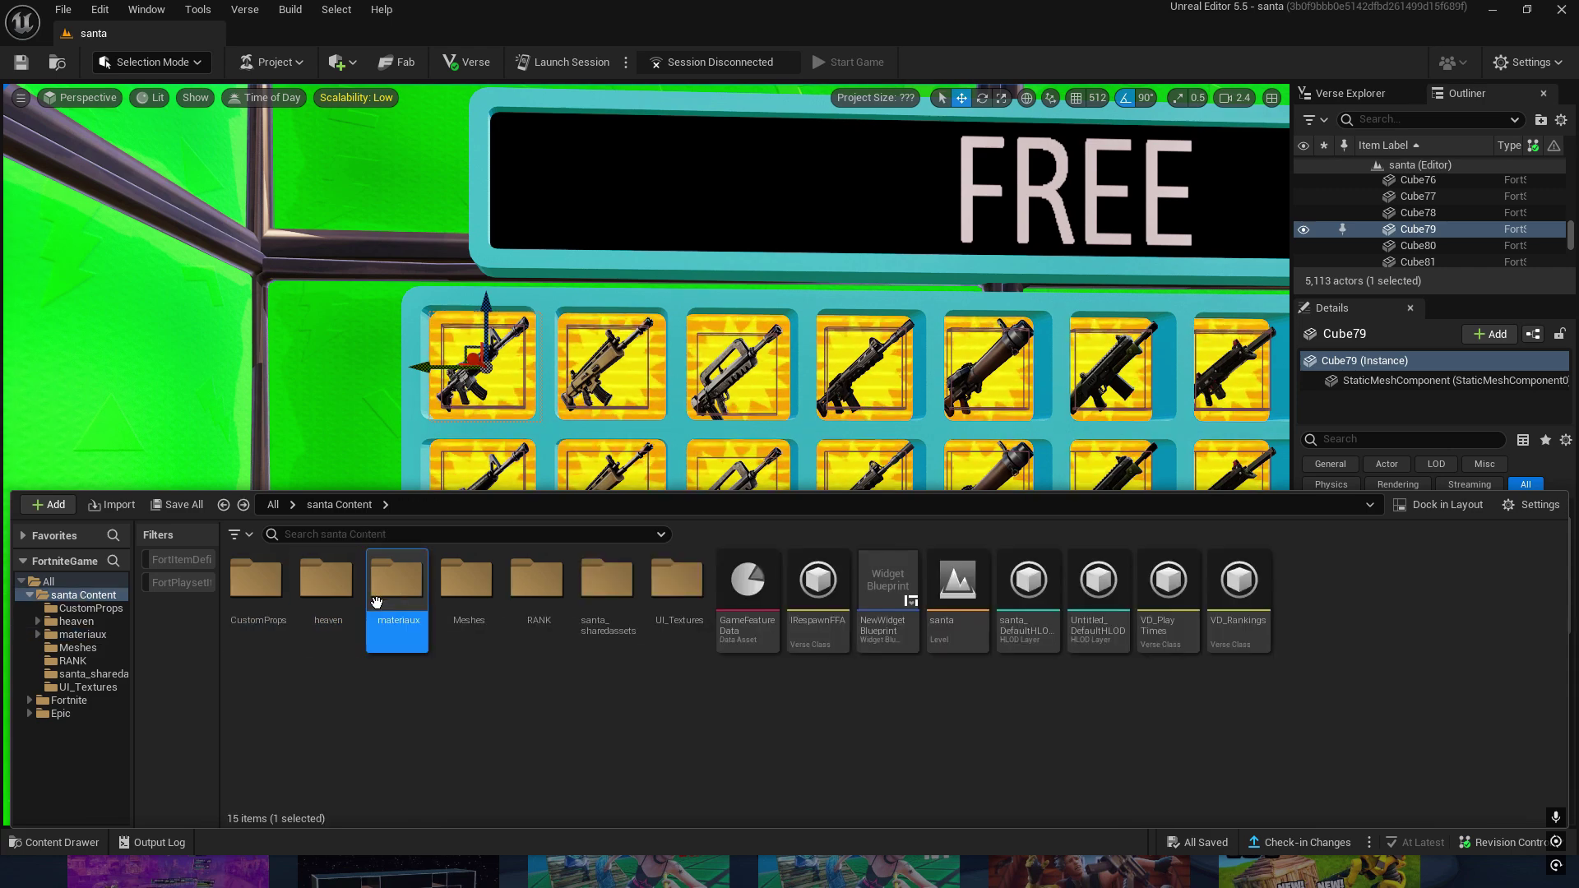
double_click(396, 587)
double_click(326, 588)
double_click(274, 605)
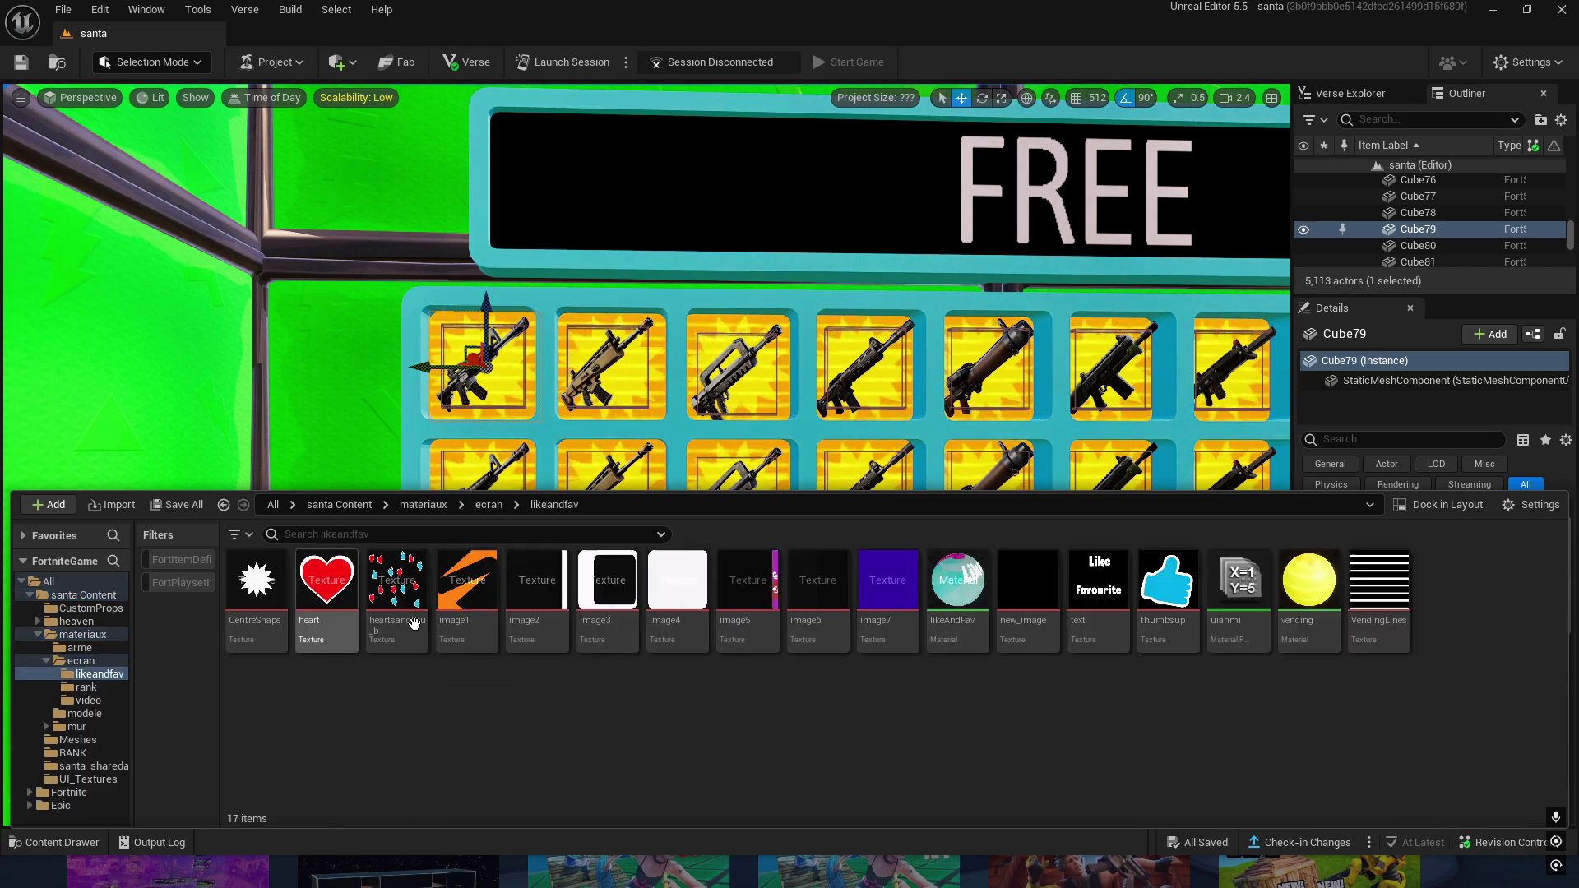
Load the vending material into the material editor and look over its whole node graph.
double_click(1308, 599)
scroll(880, 561, down, 3)
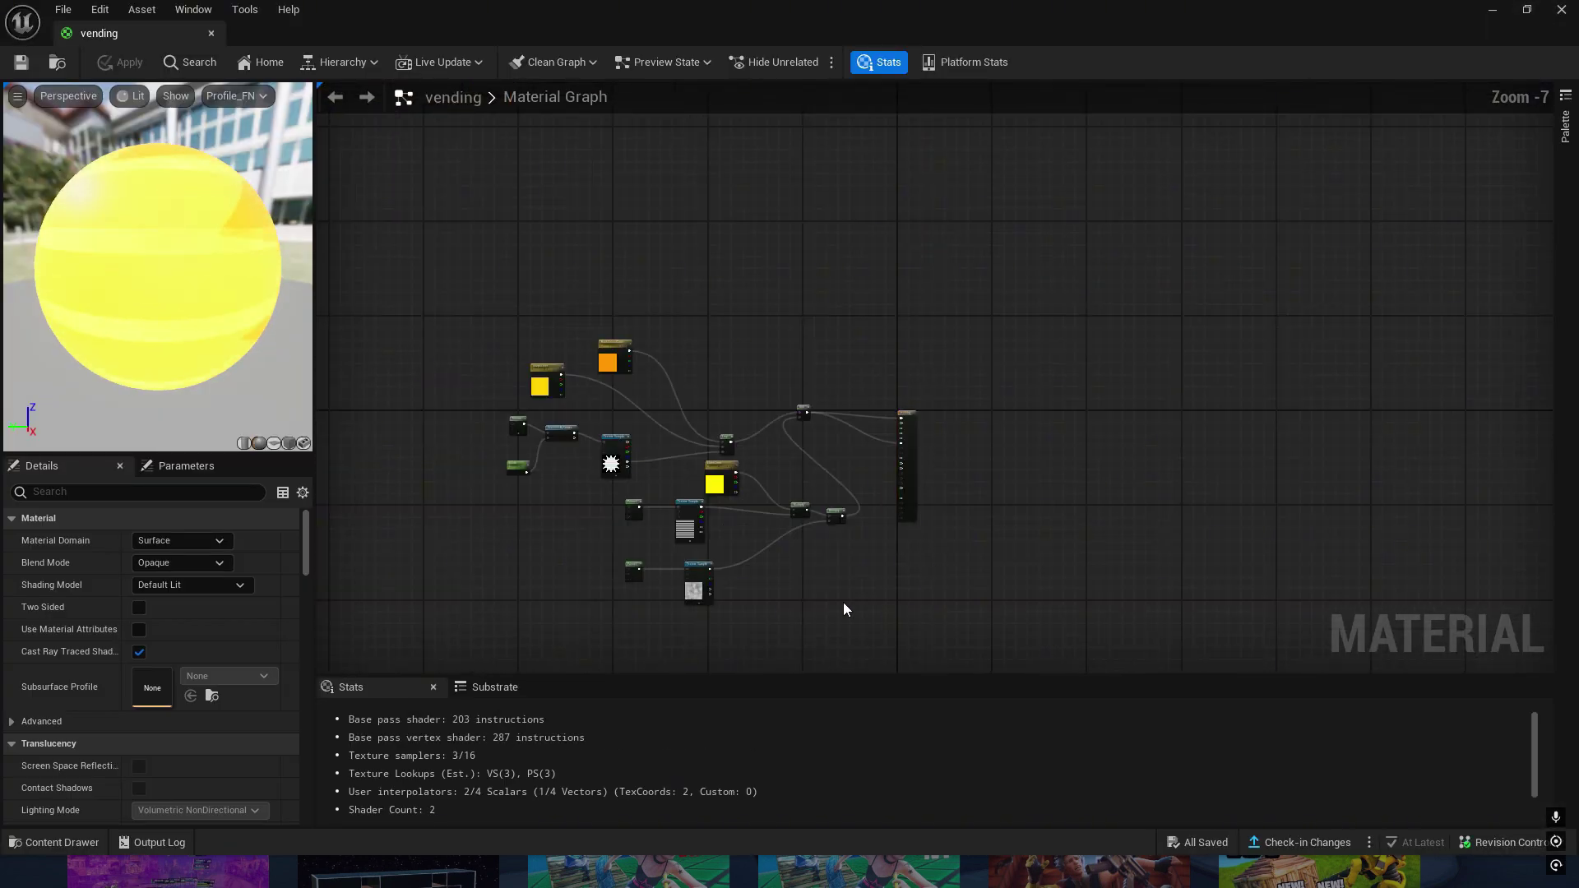
scroll(843, 604, up, 3)
right_drag(888, 564, 1018, 577)
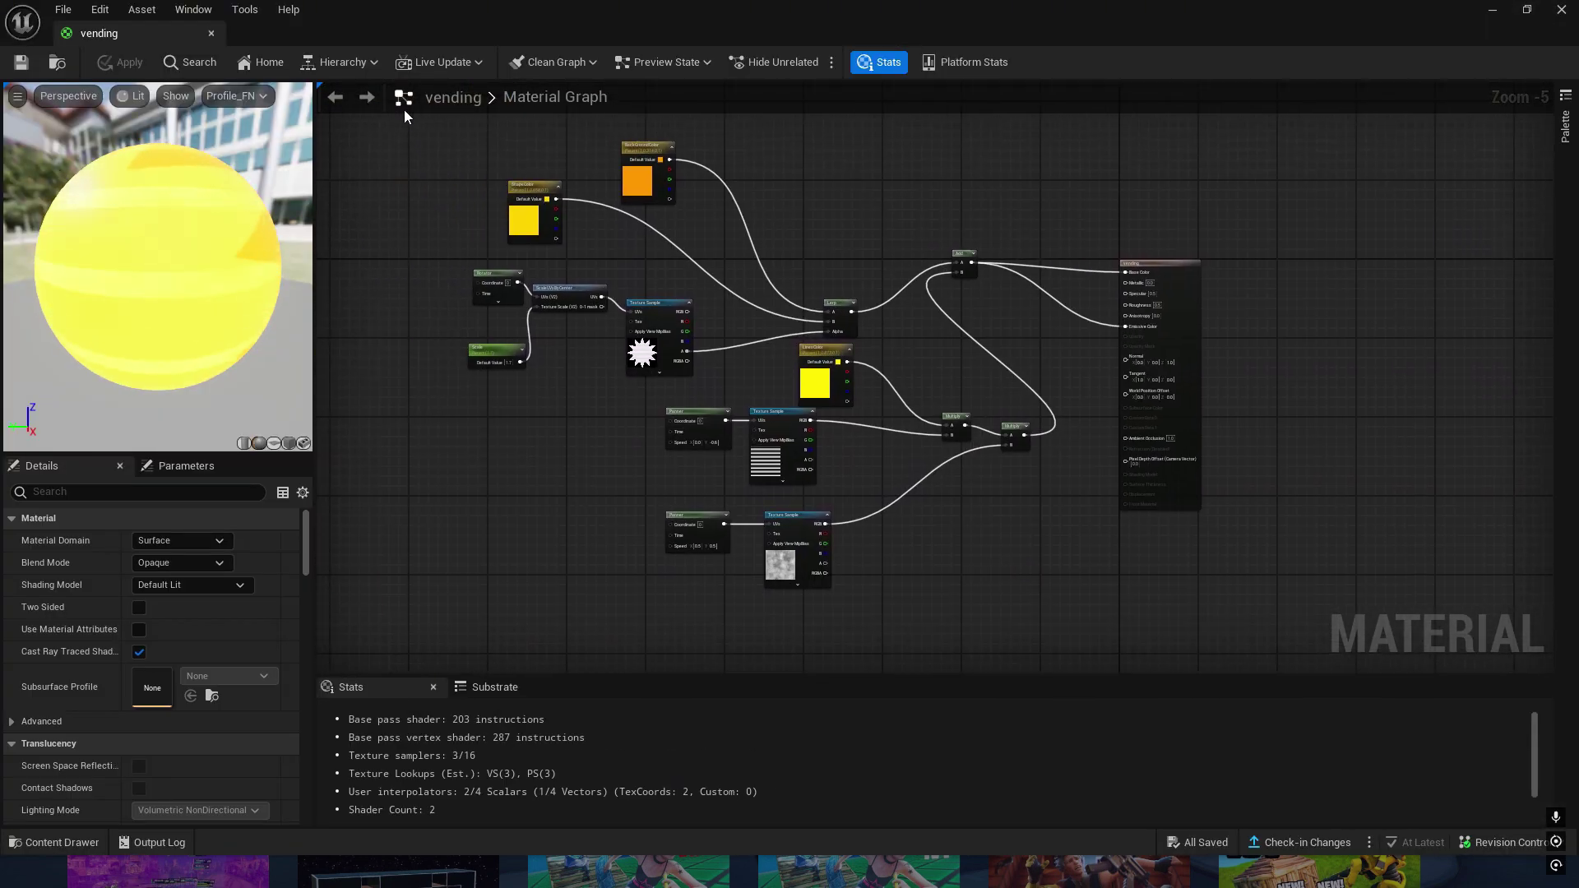
drag(460, 132, 1257, 613)
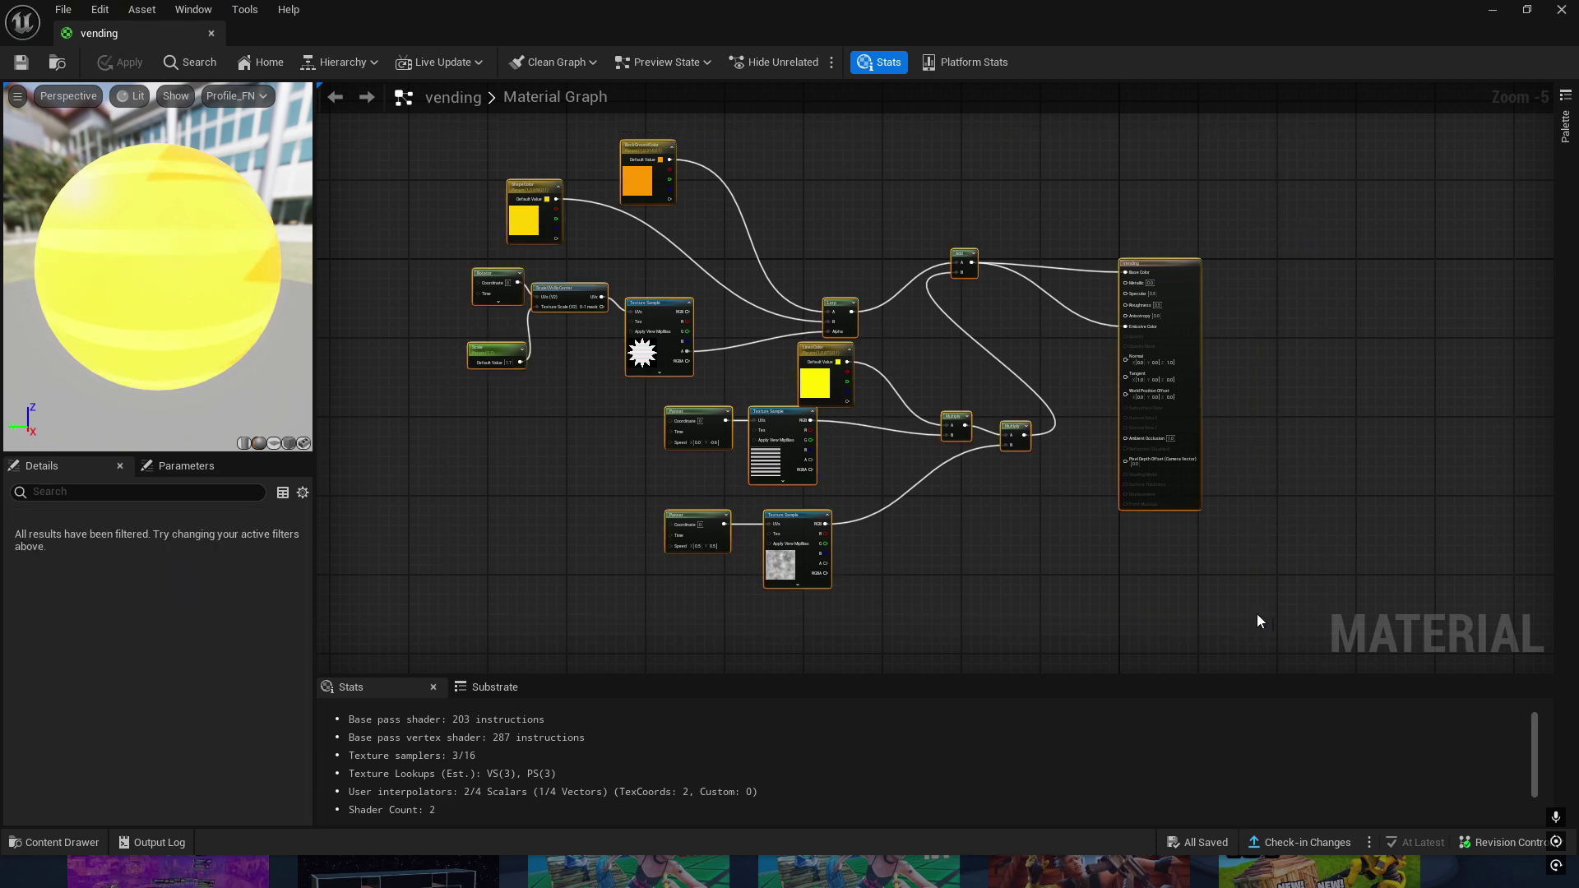
click(1257, 614)
drag(416, 141, 1000, 550)
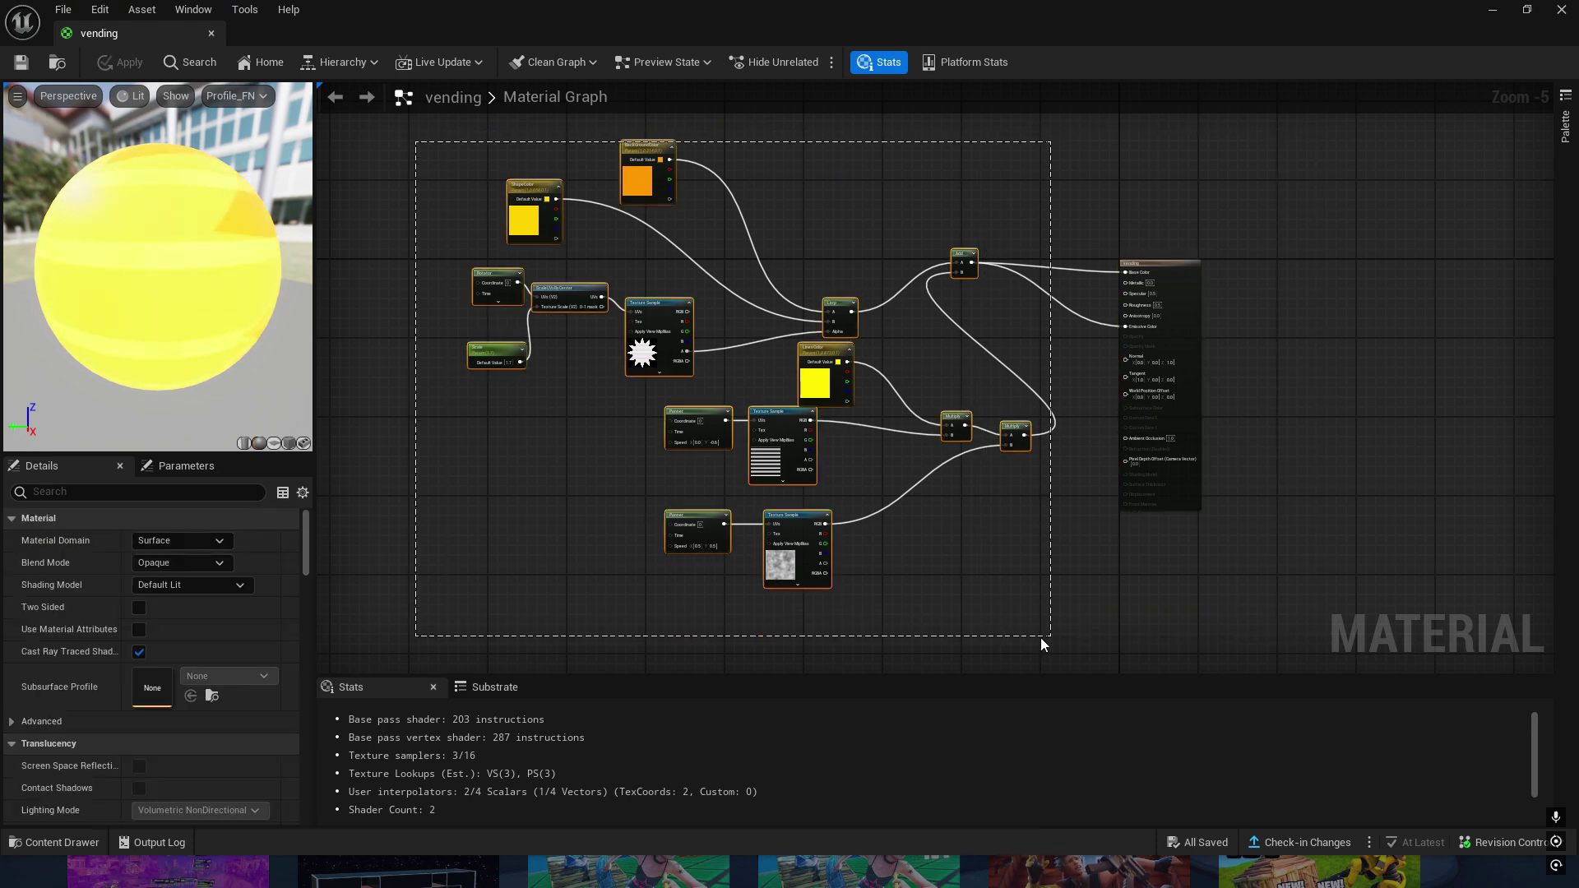
drag(1040, 638, 1040, 637)
click(1055, 611)
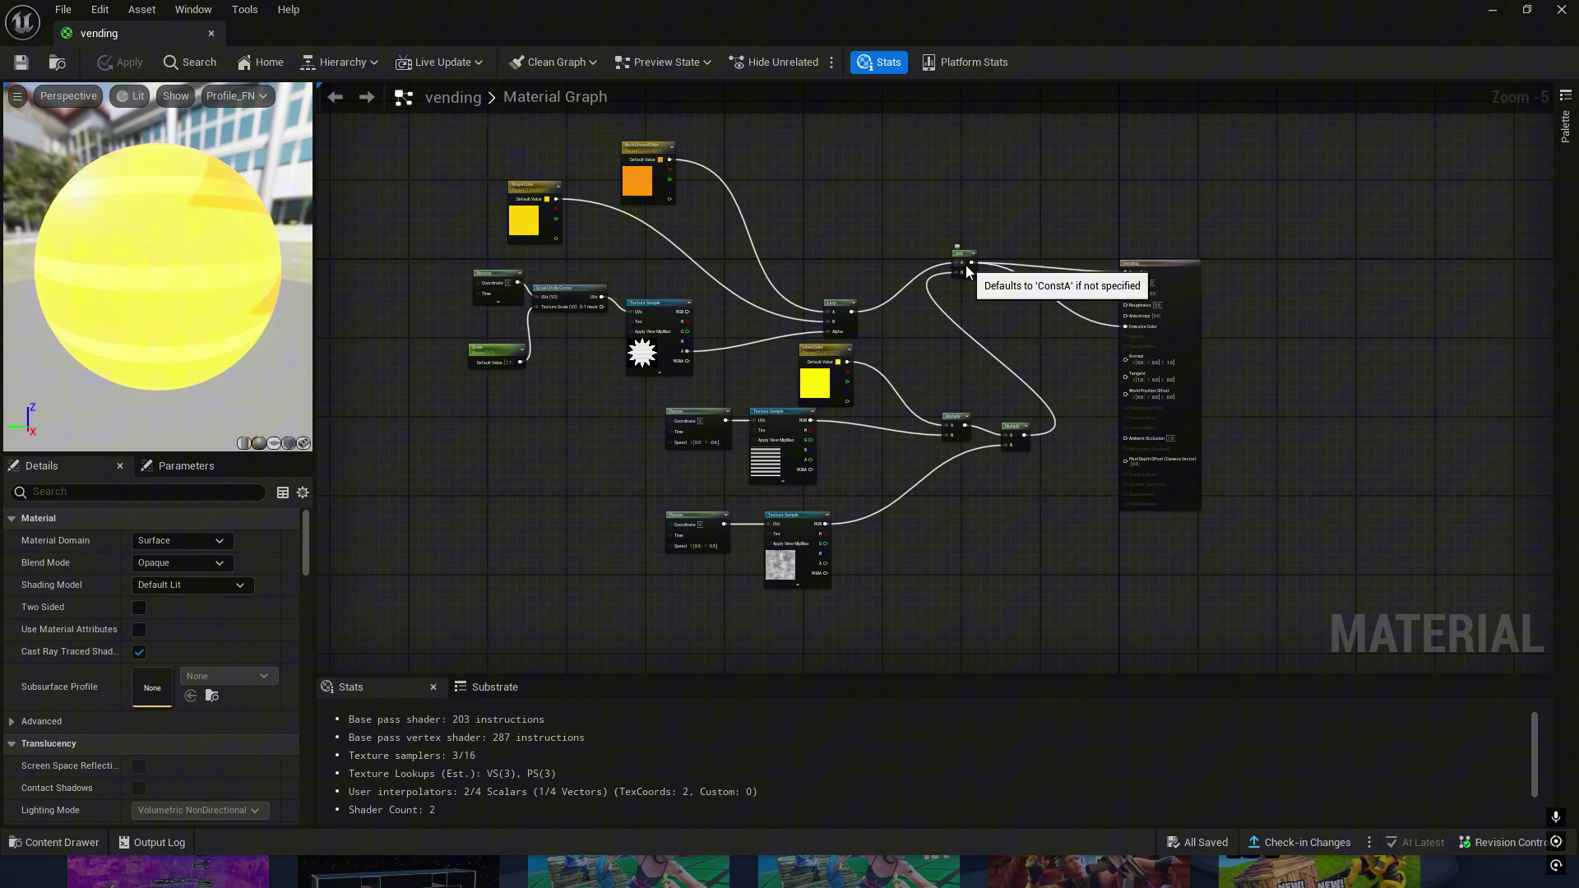
scroll(1141, 281, up, 3)
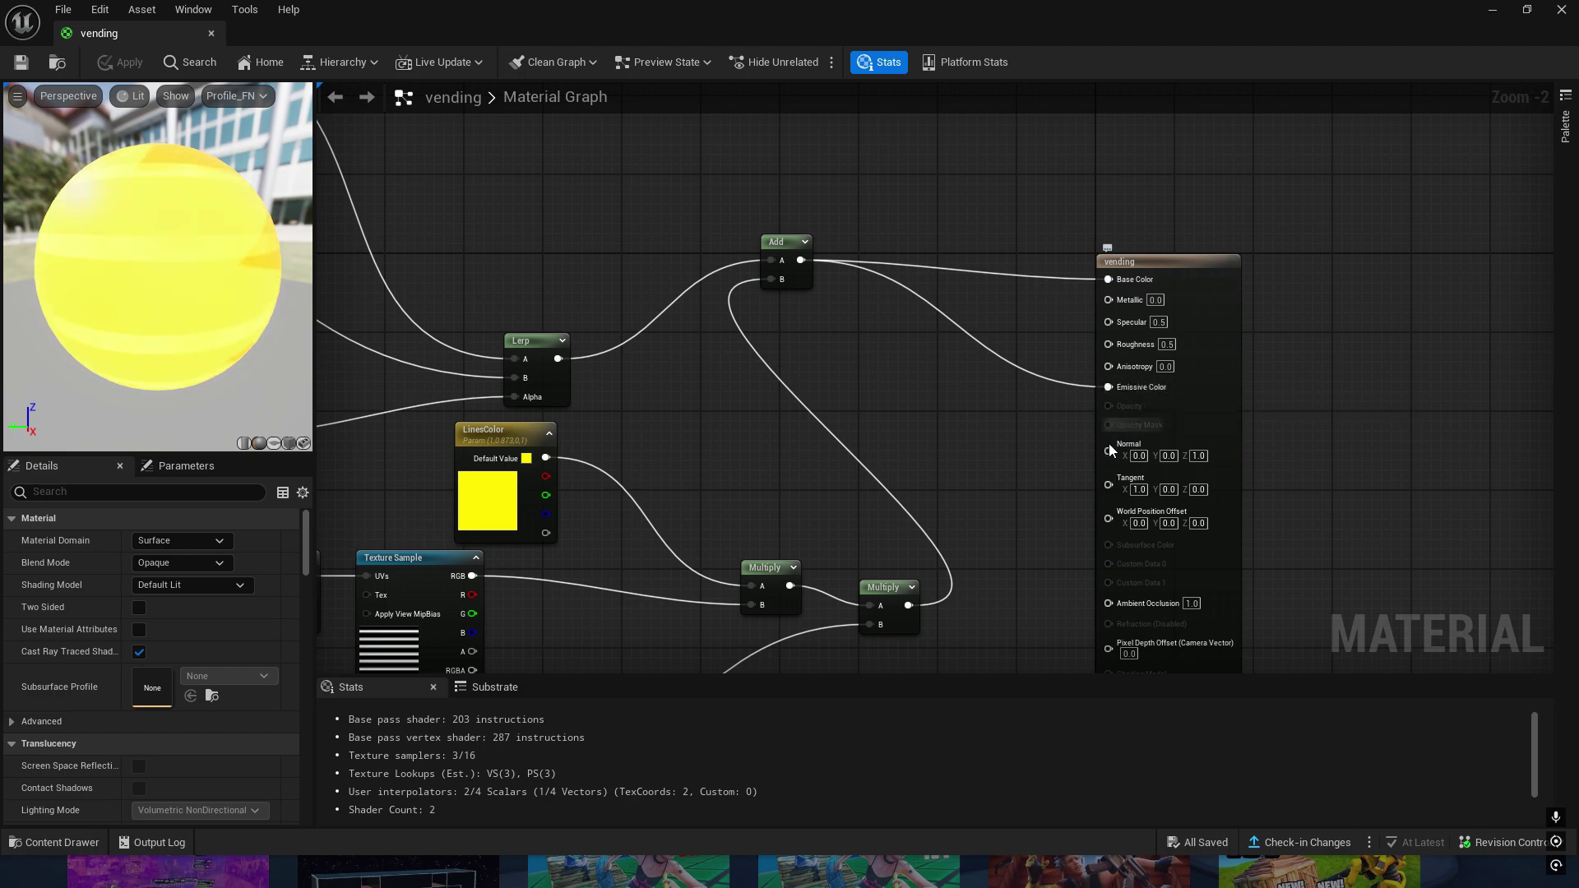
scroll(1110, 443, down, 1)
scroll(1080, 429, down, 1)
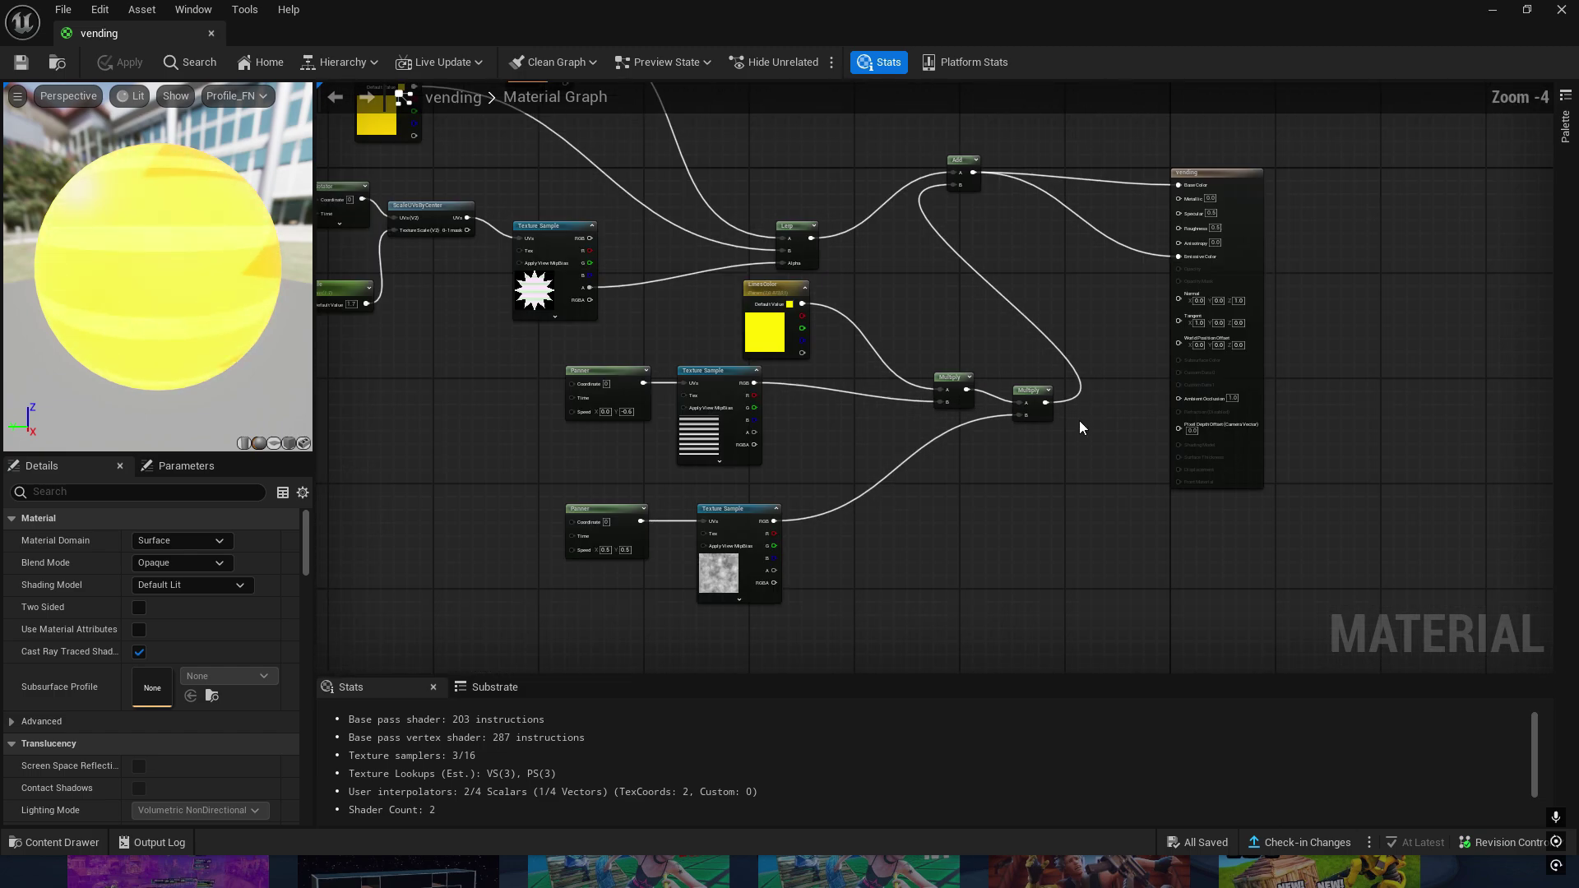
Select the striped lines texture sample node and show the likeandfav assets below it.
click(721, 382)
click(78, 840)
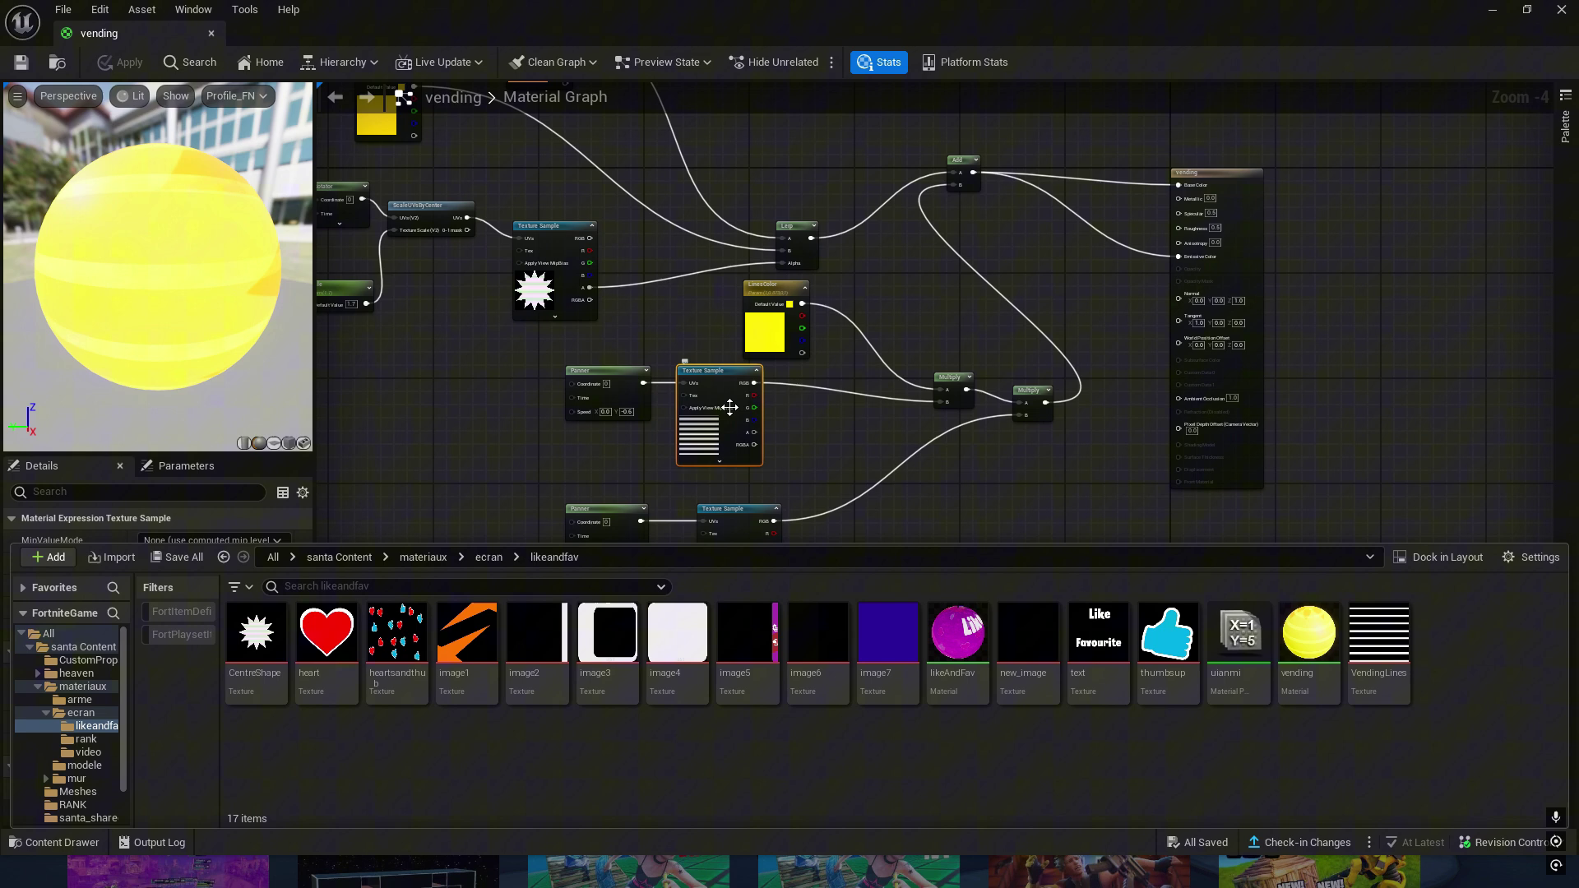
click(842, 433)
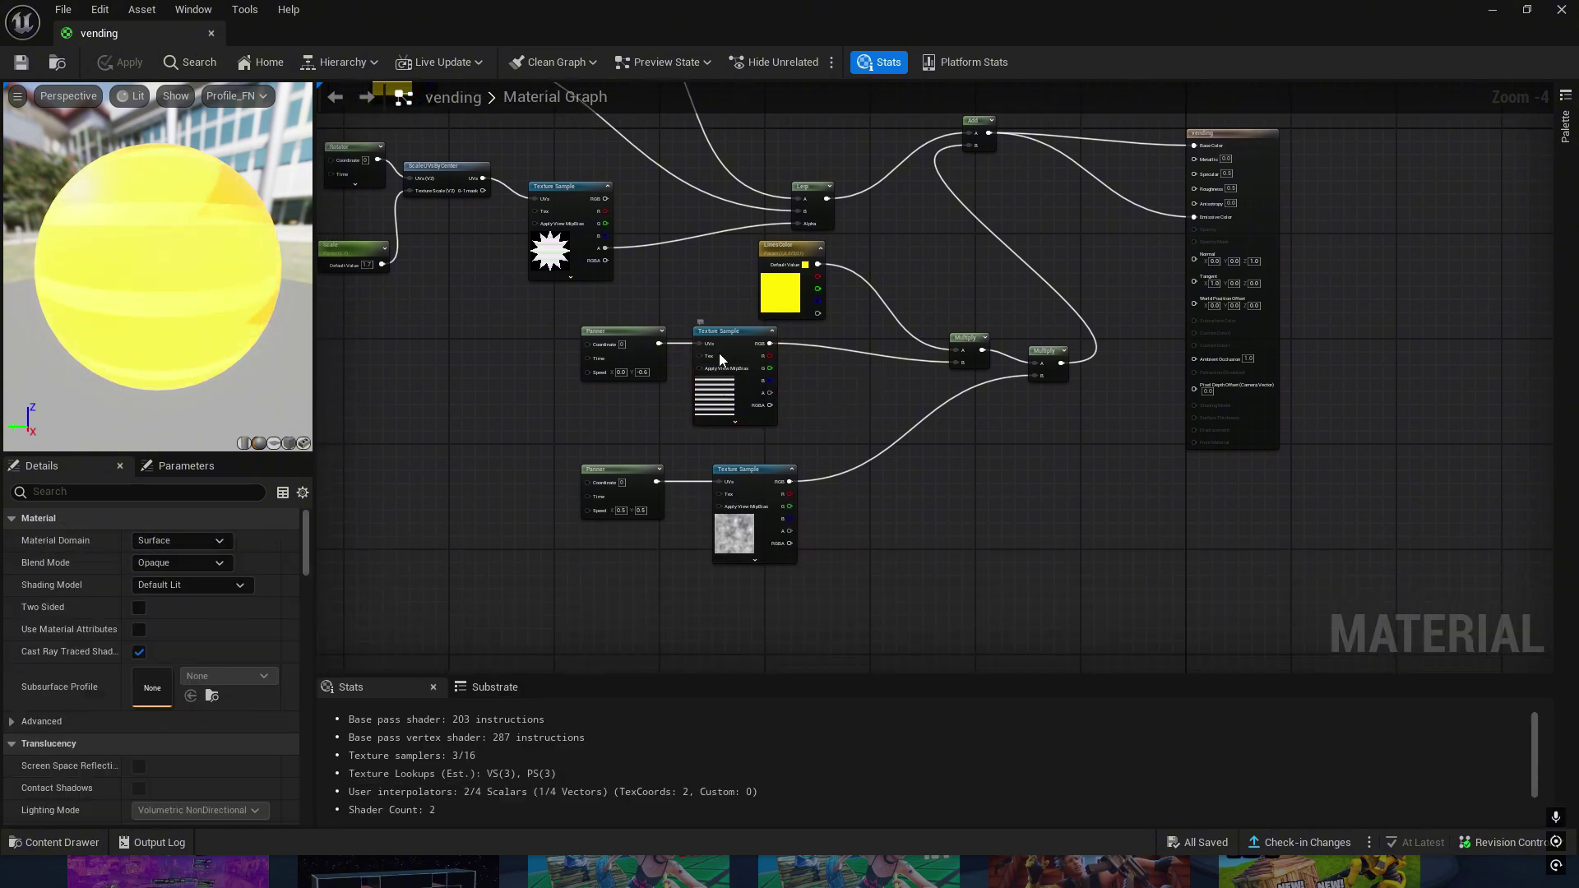
click(722, 358)
right_drag(581, 356, 712, 432)
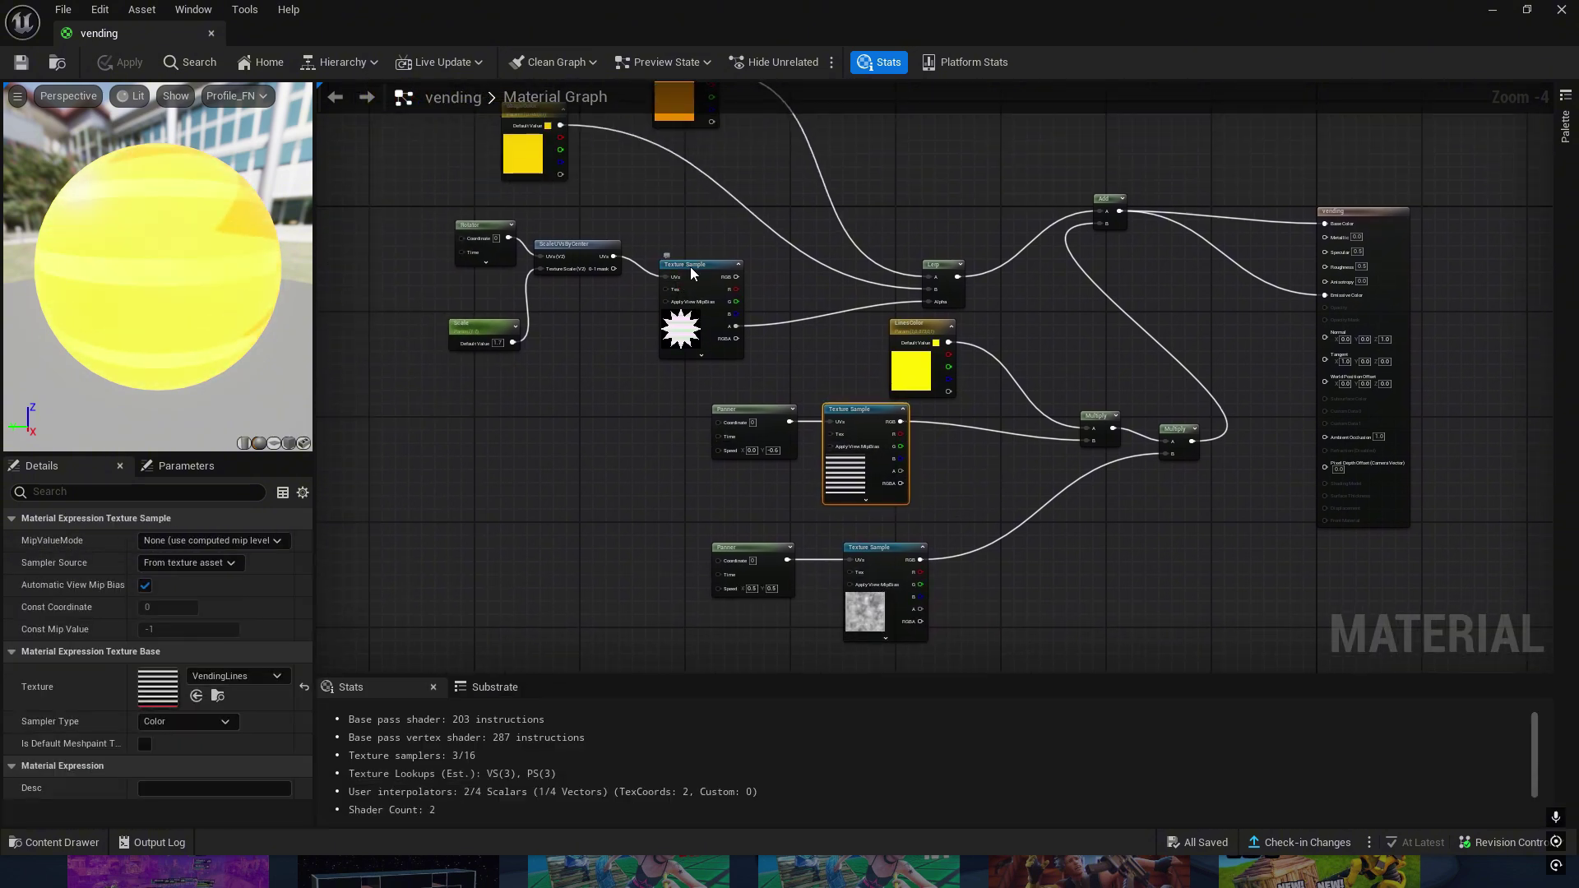
click(44, 843)
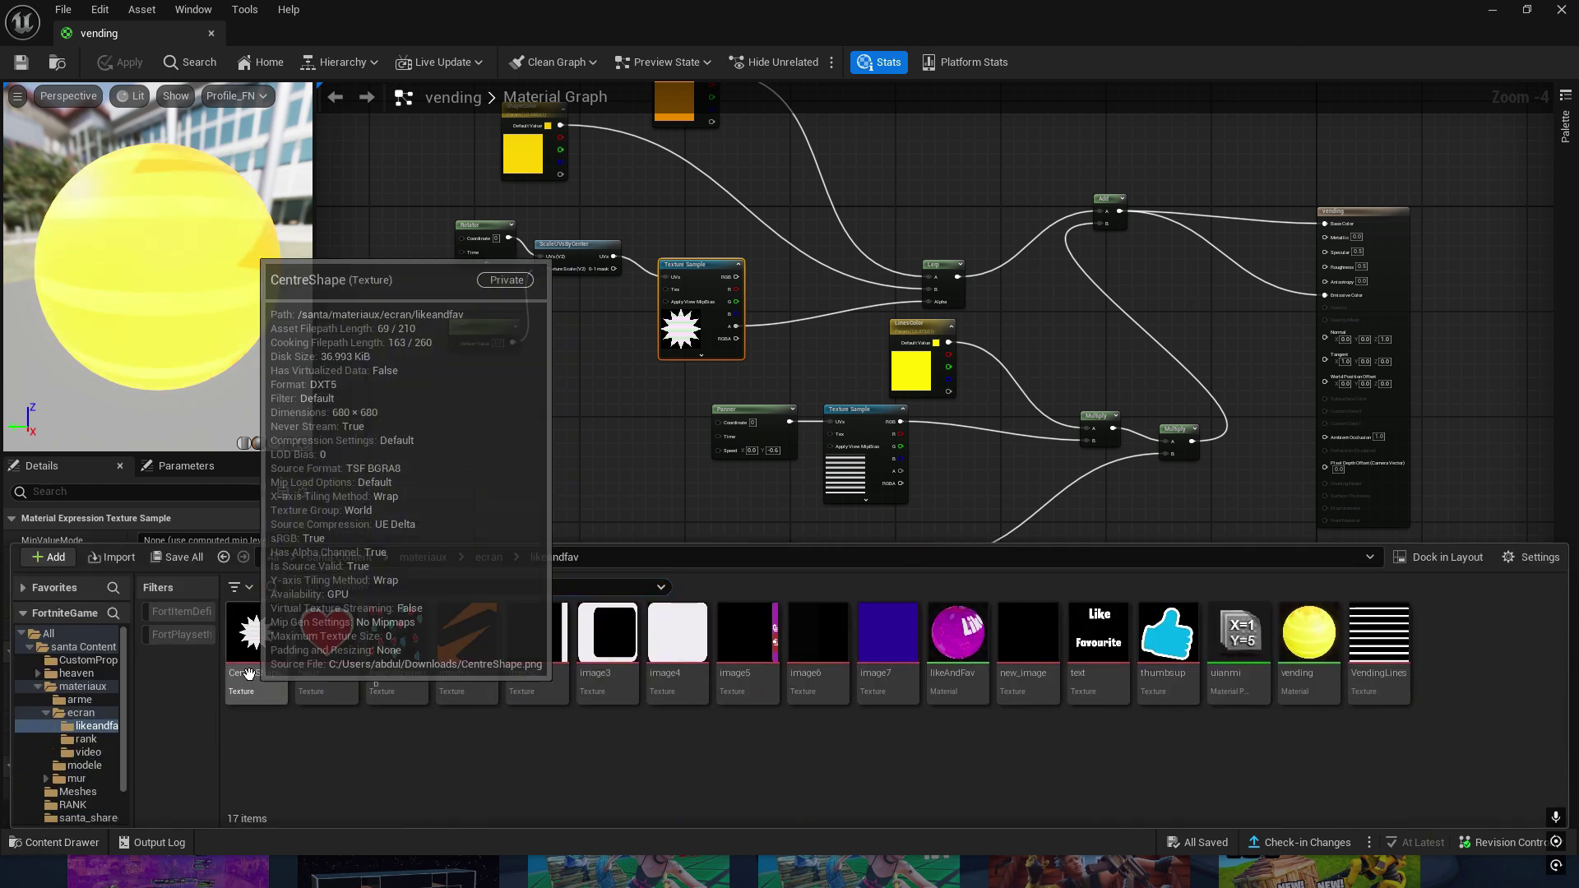
click(530, 425)
click(701, 296)
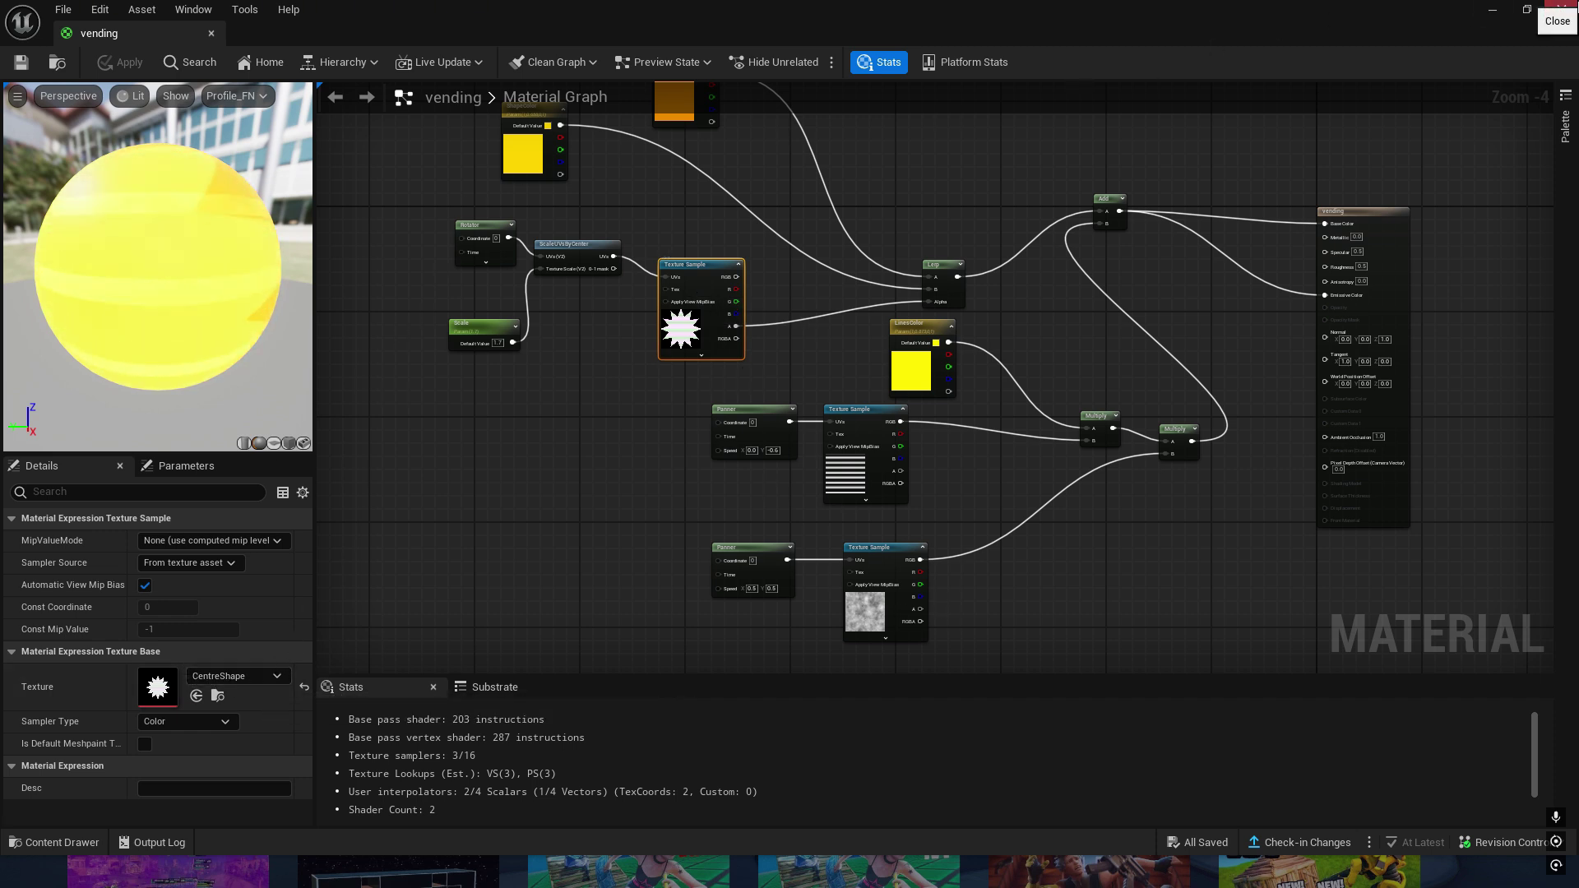
click(507, 562)
right_drag(526, 398, 528, 441)
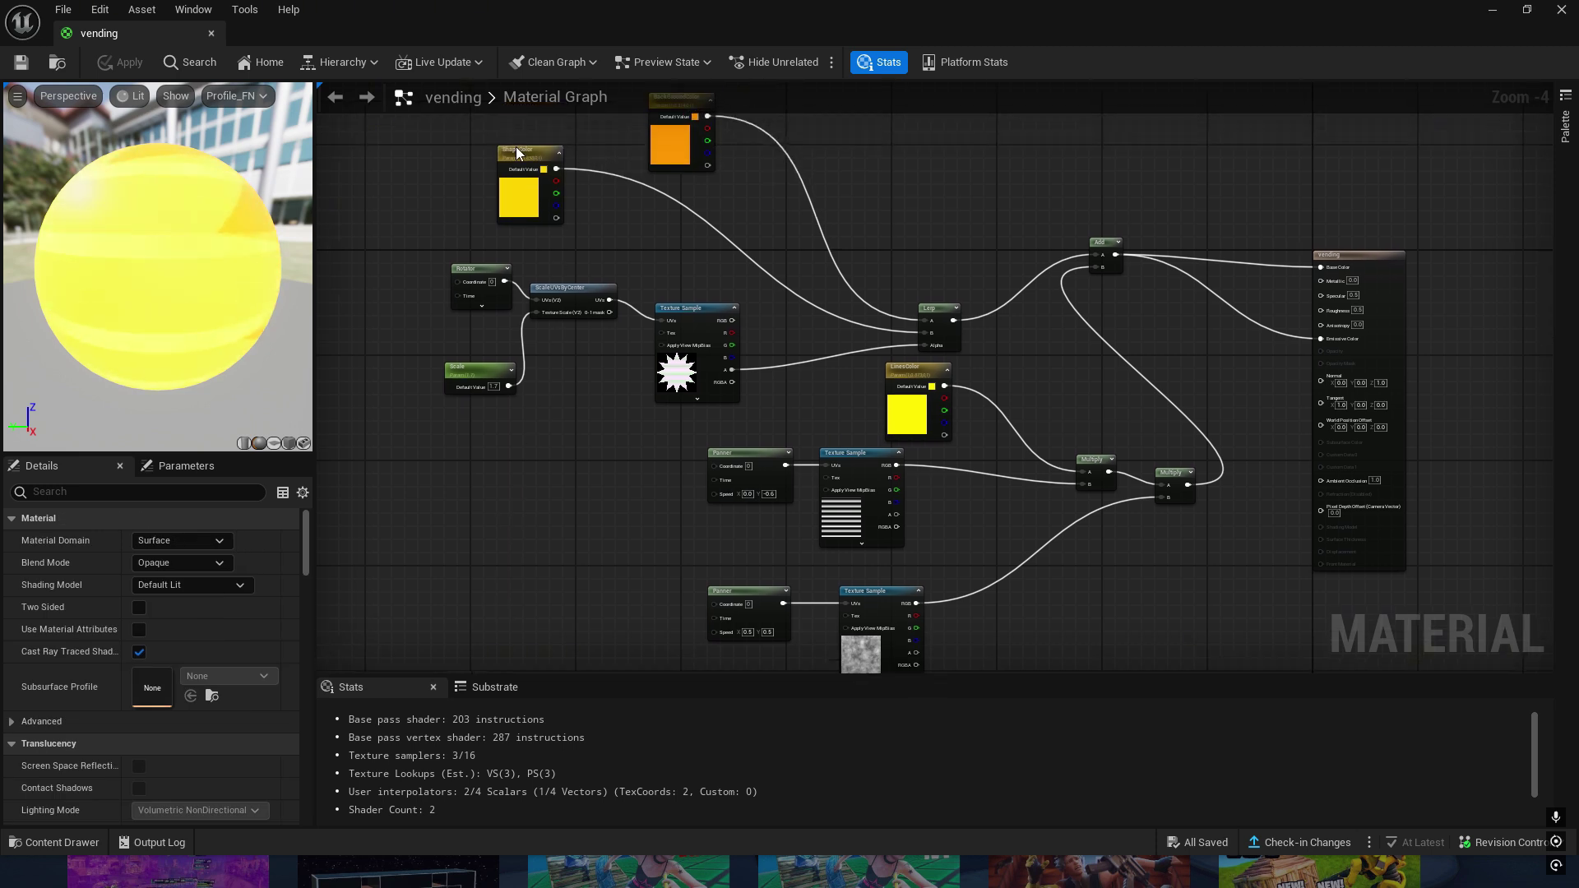
click(917, 373)
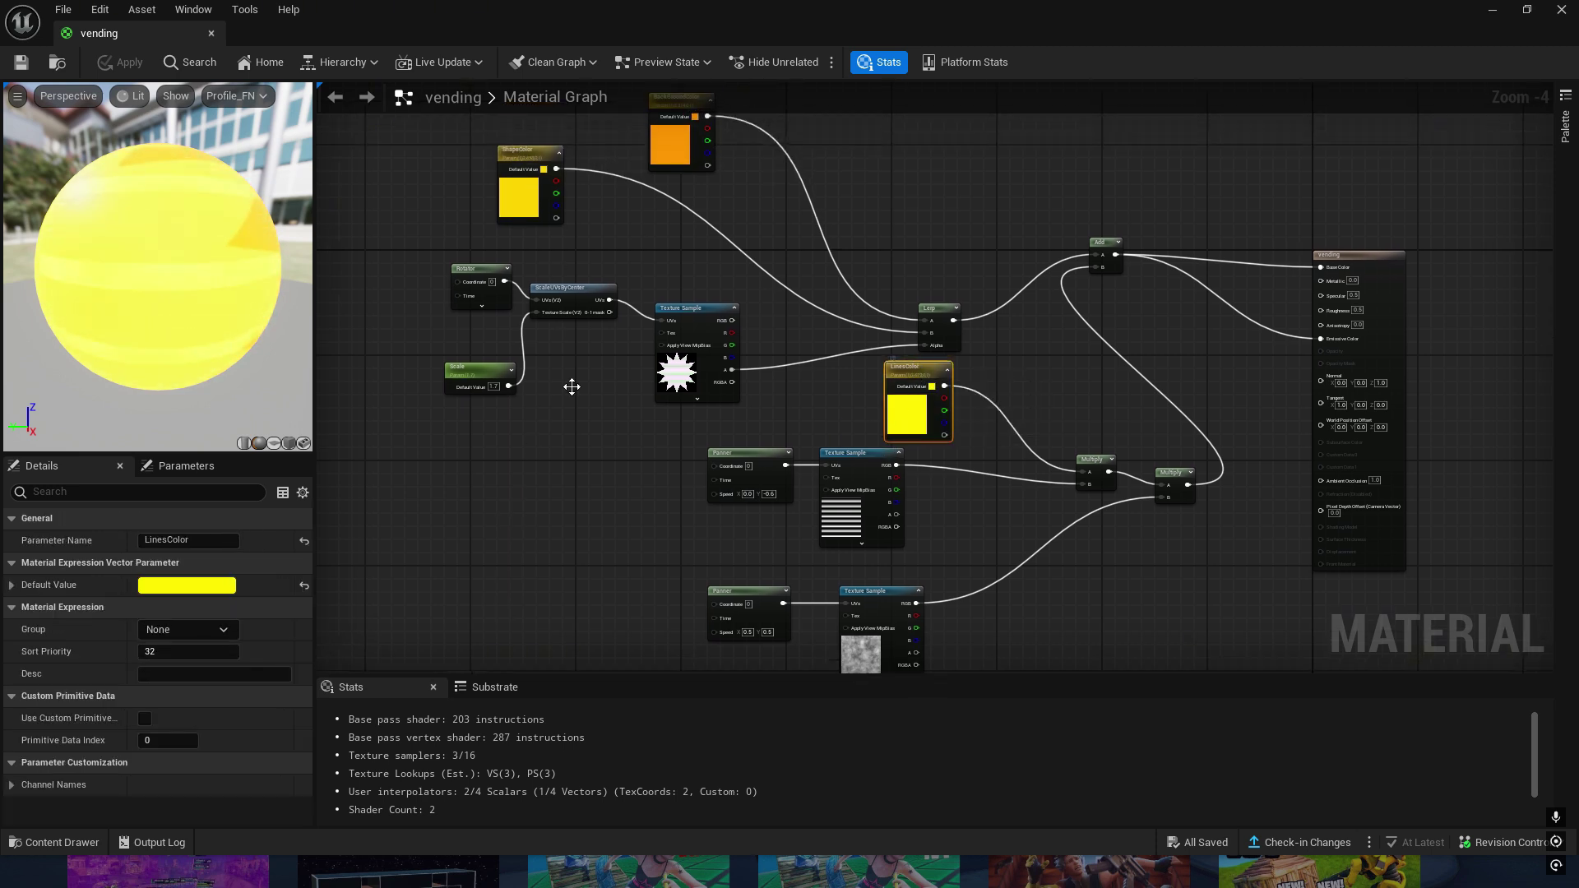
click(179, 588)
click(305, 484)
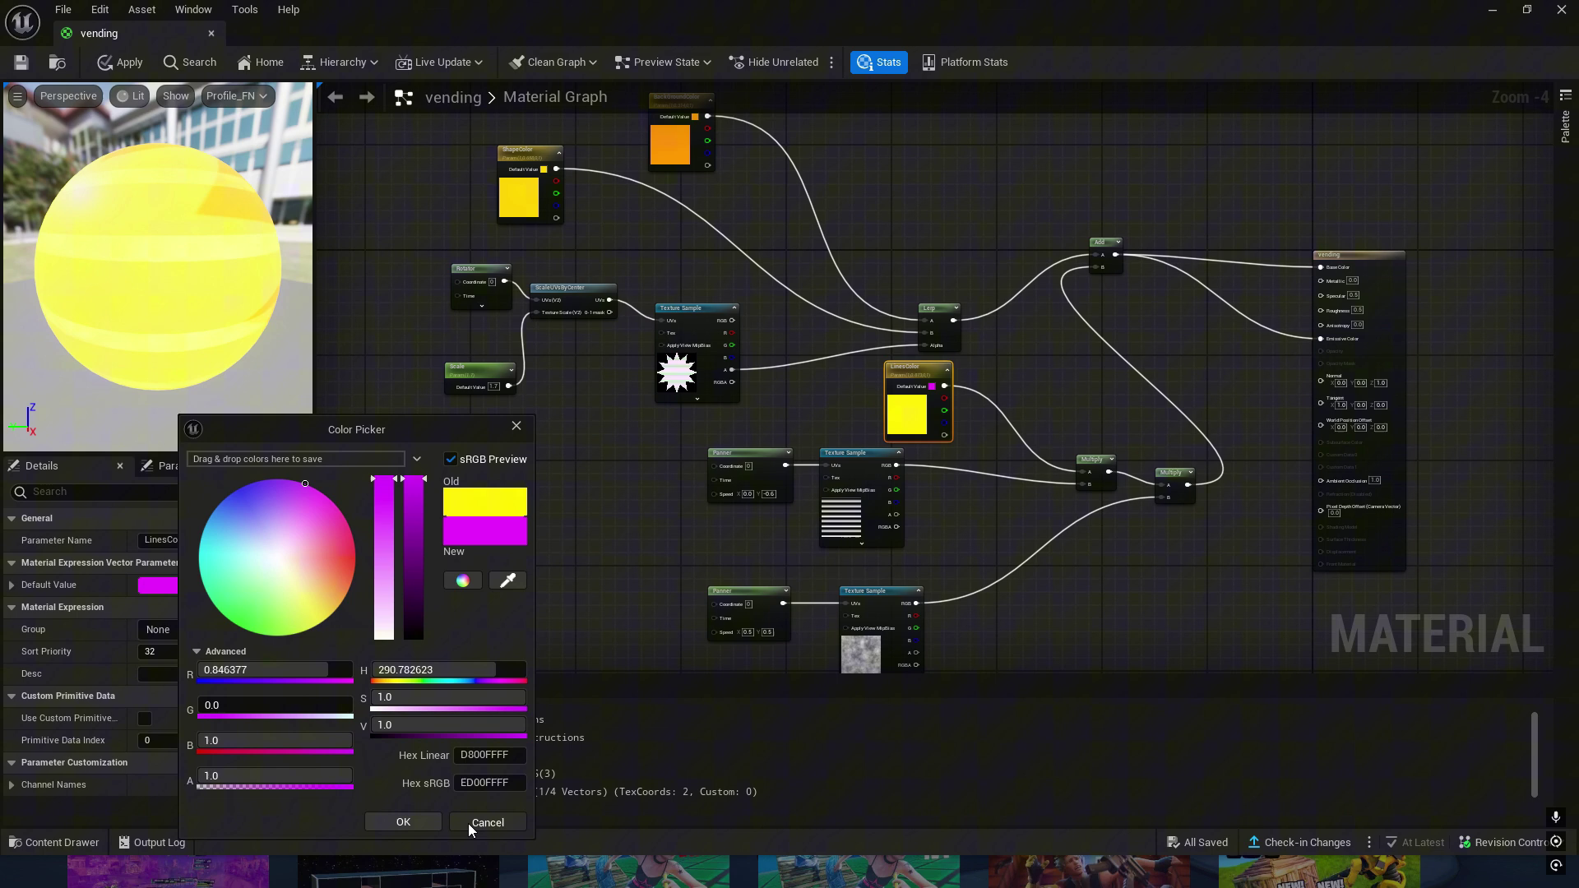
click(407, 823)
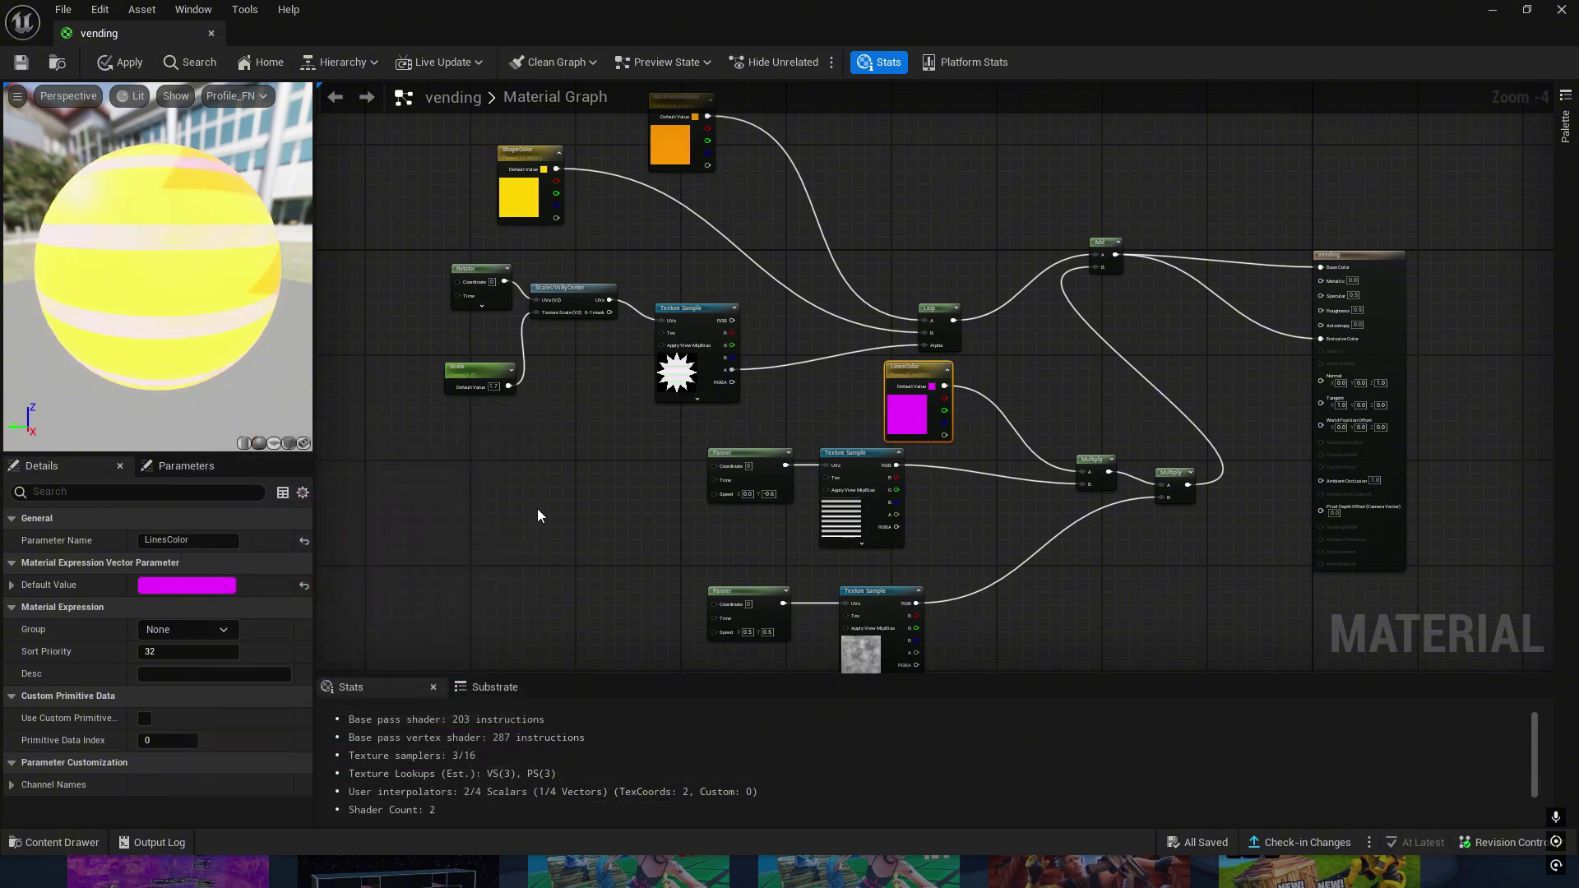
key(ctrl+z)
Change ShapeColor to magenta, apply it and check the weapon tiles in the level.
click(519, 198)
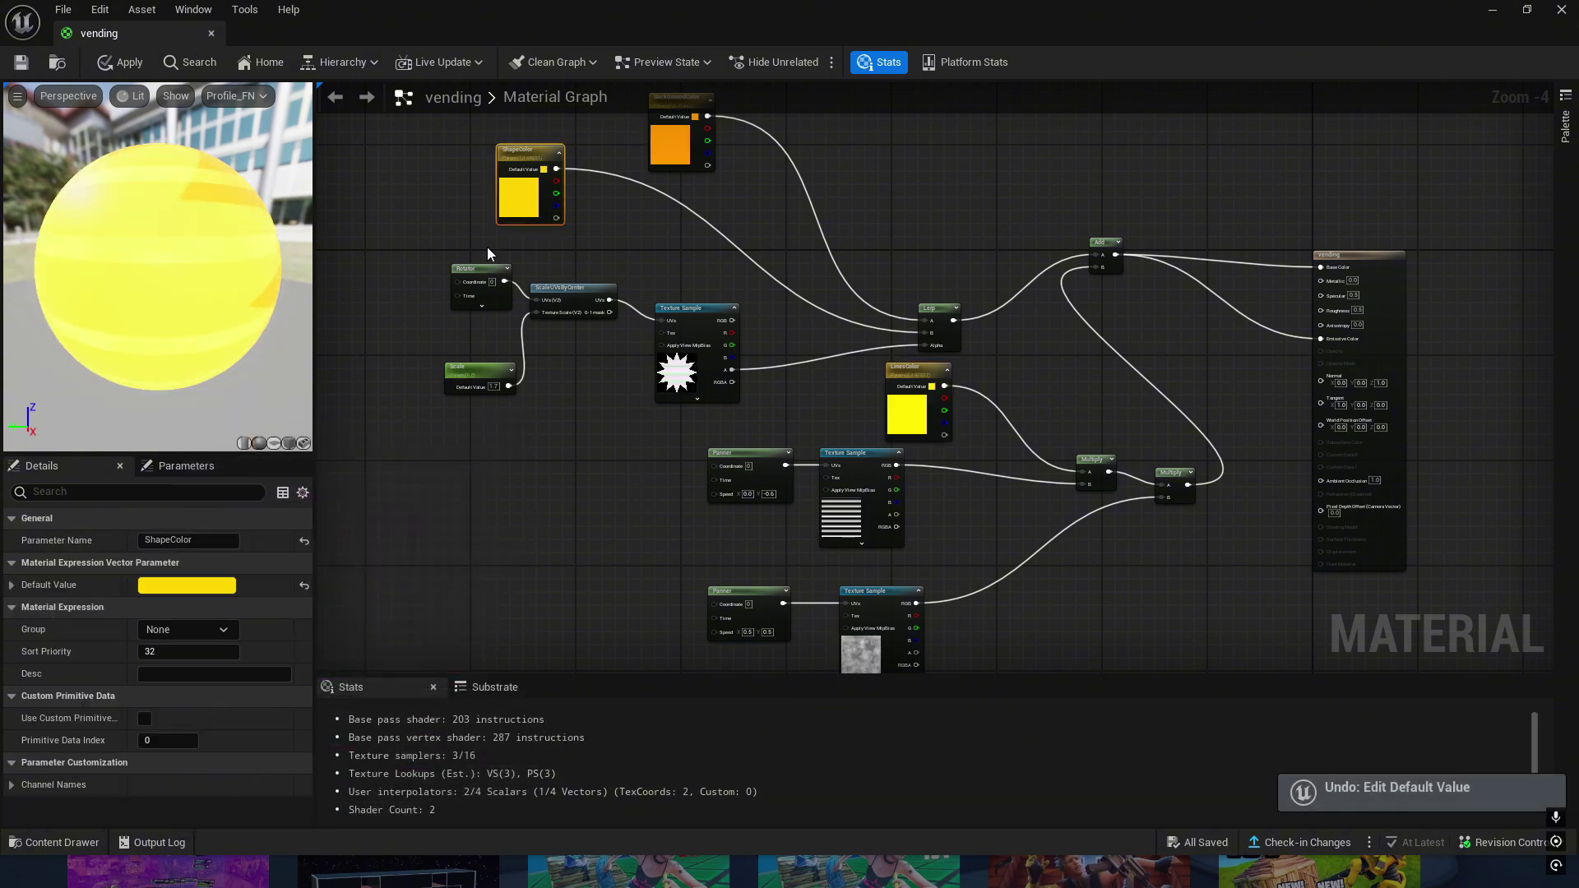
click(185, 586)
click(352, 508)
click(416, 821)
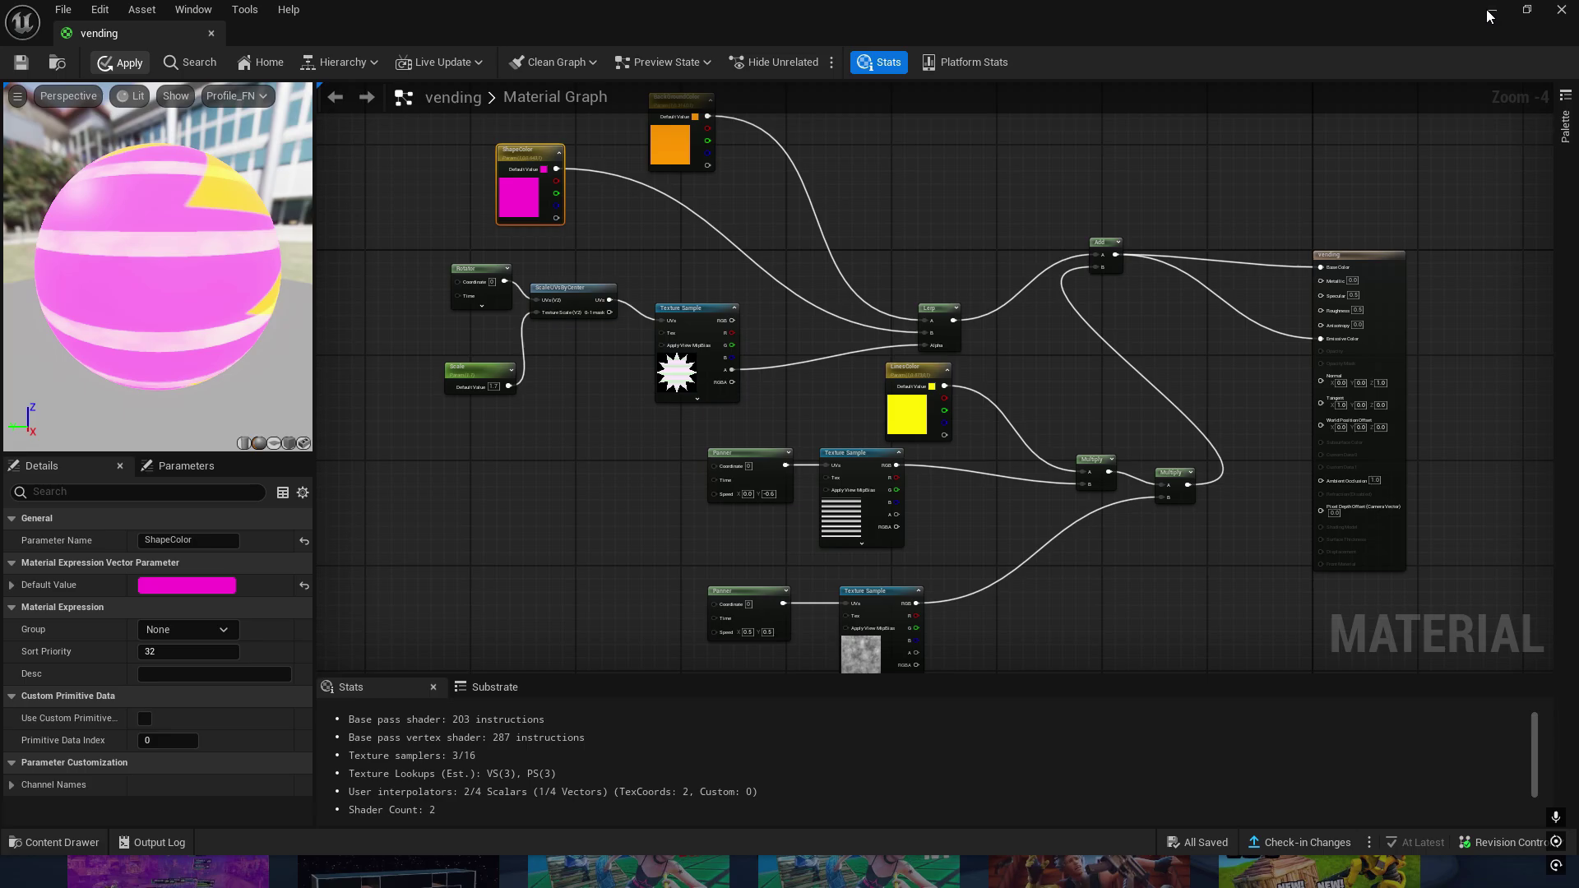
click(1489, 12)
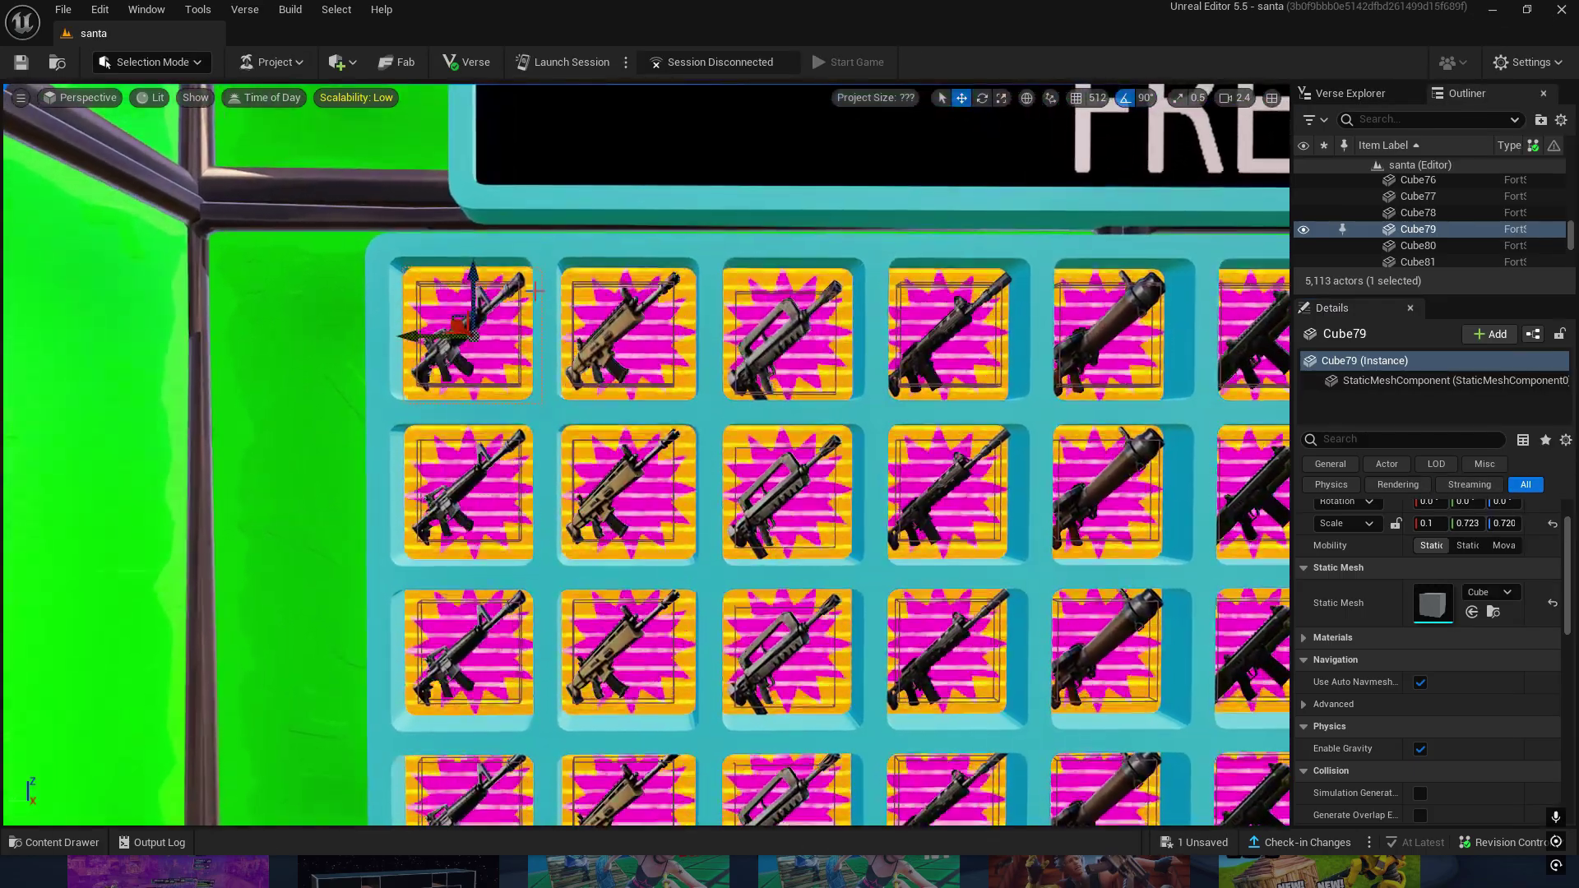
scroll(534, 293, up, 3)
scroll(569, 765, down, 2)
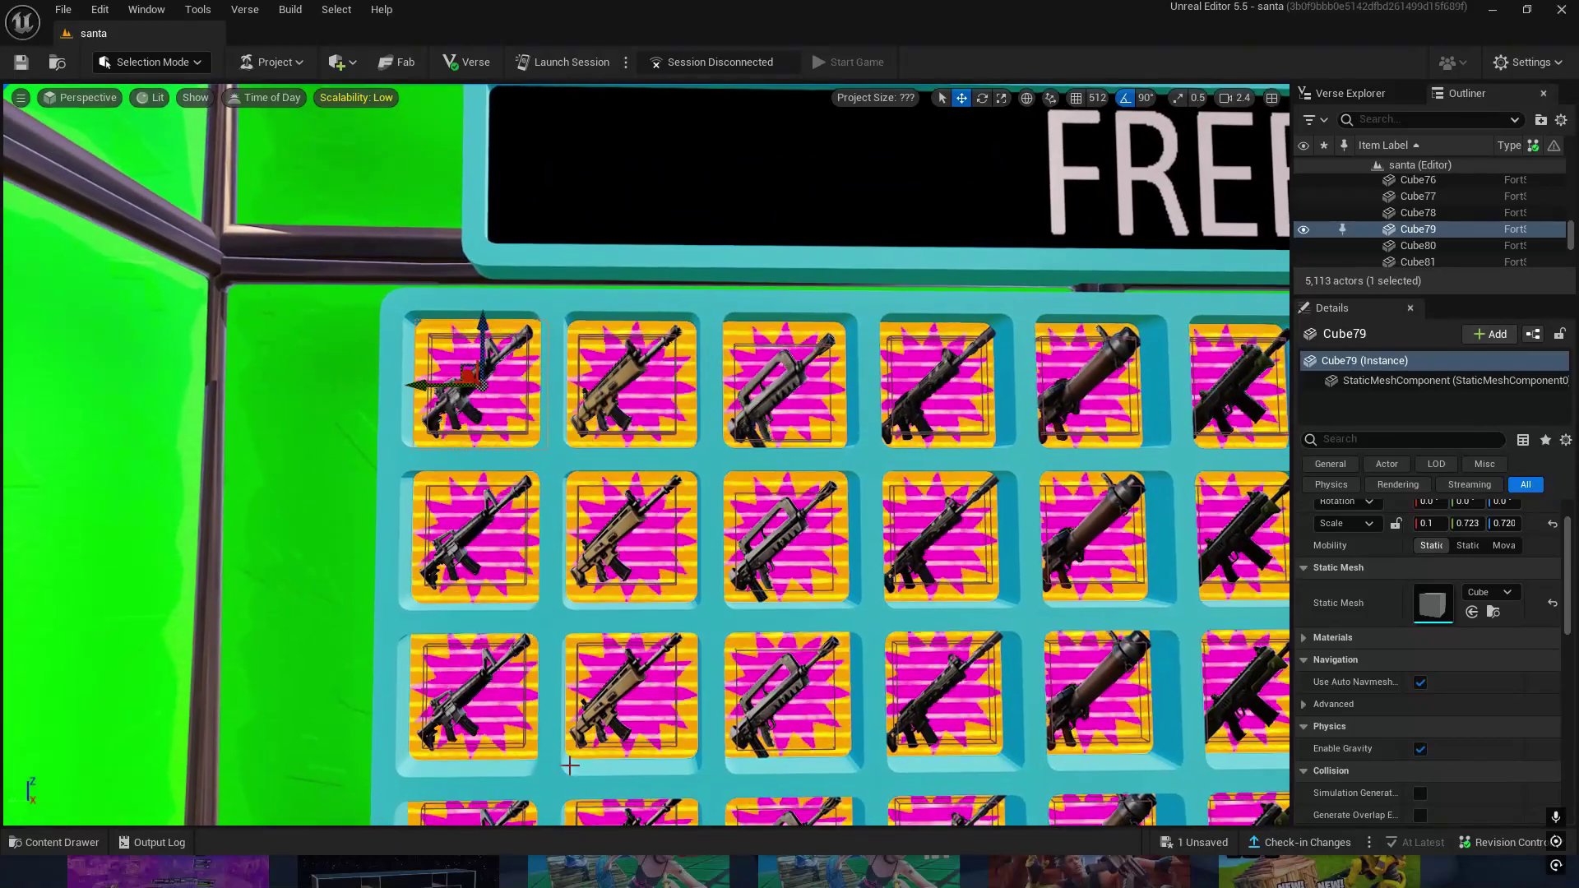
Undo the ShapeColor change in the vending material and apply the yellow back to the level.
key(ctrl+space)
double_click(1304, 581)
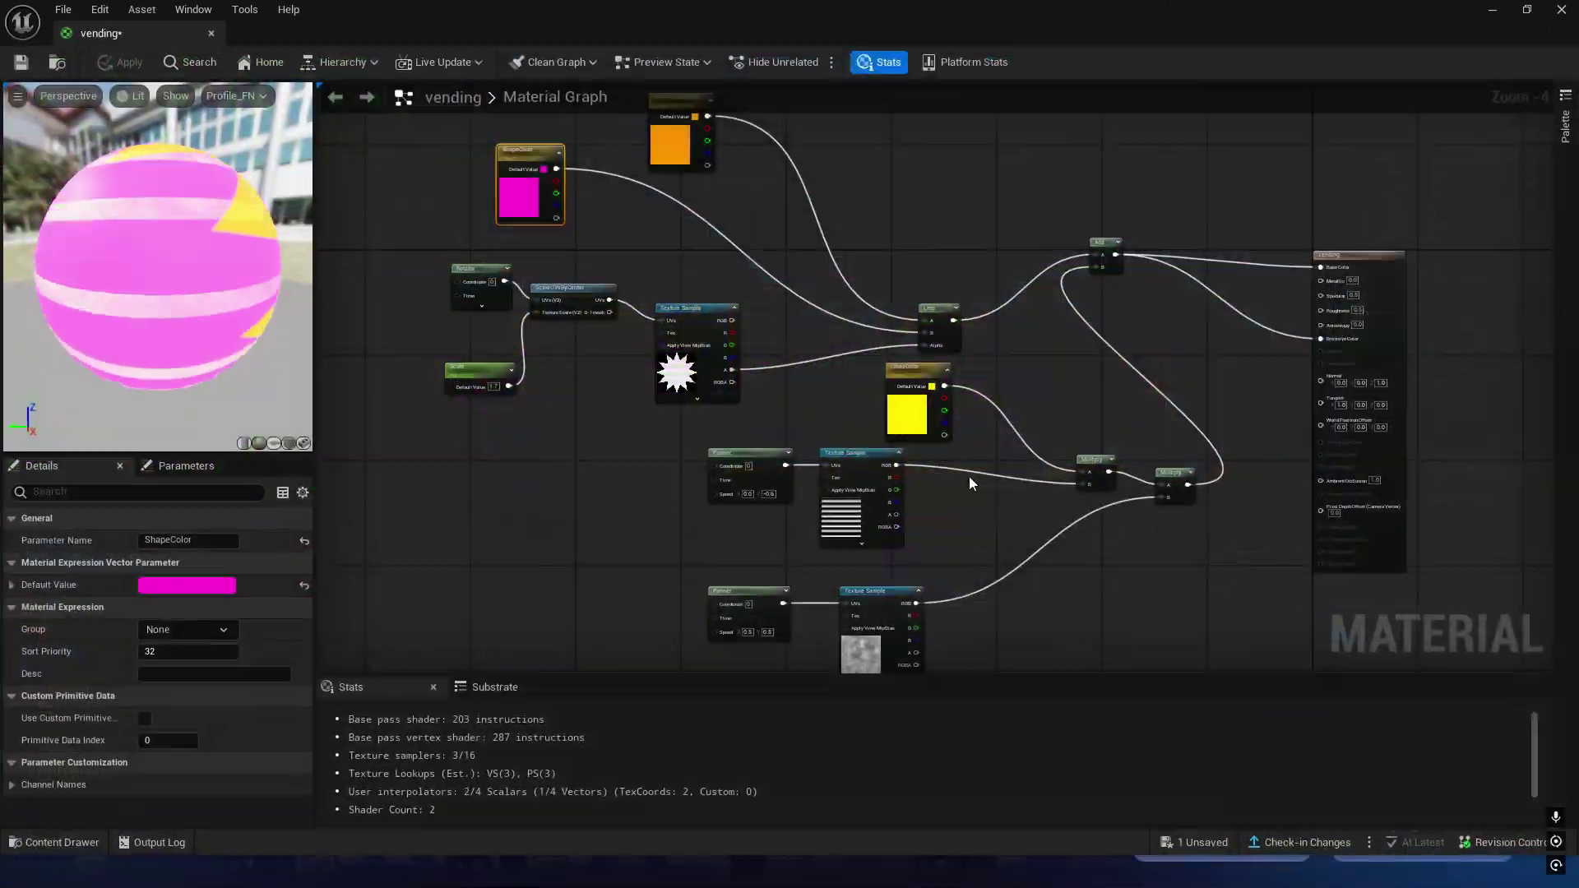
key(ctrl+z)
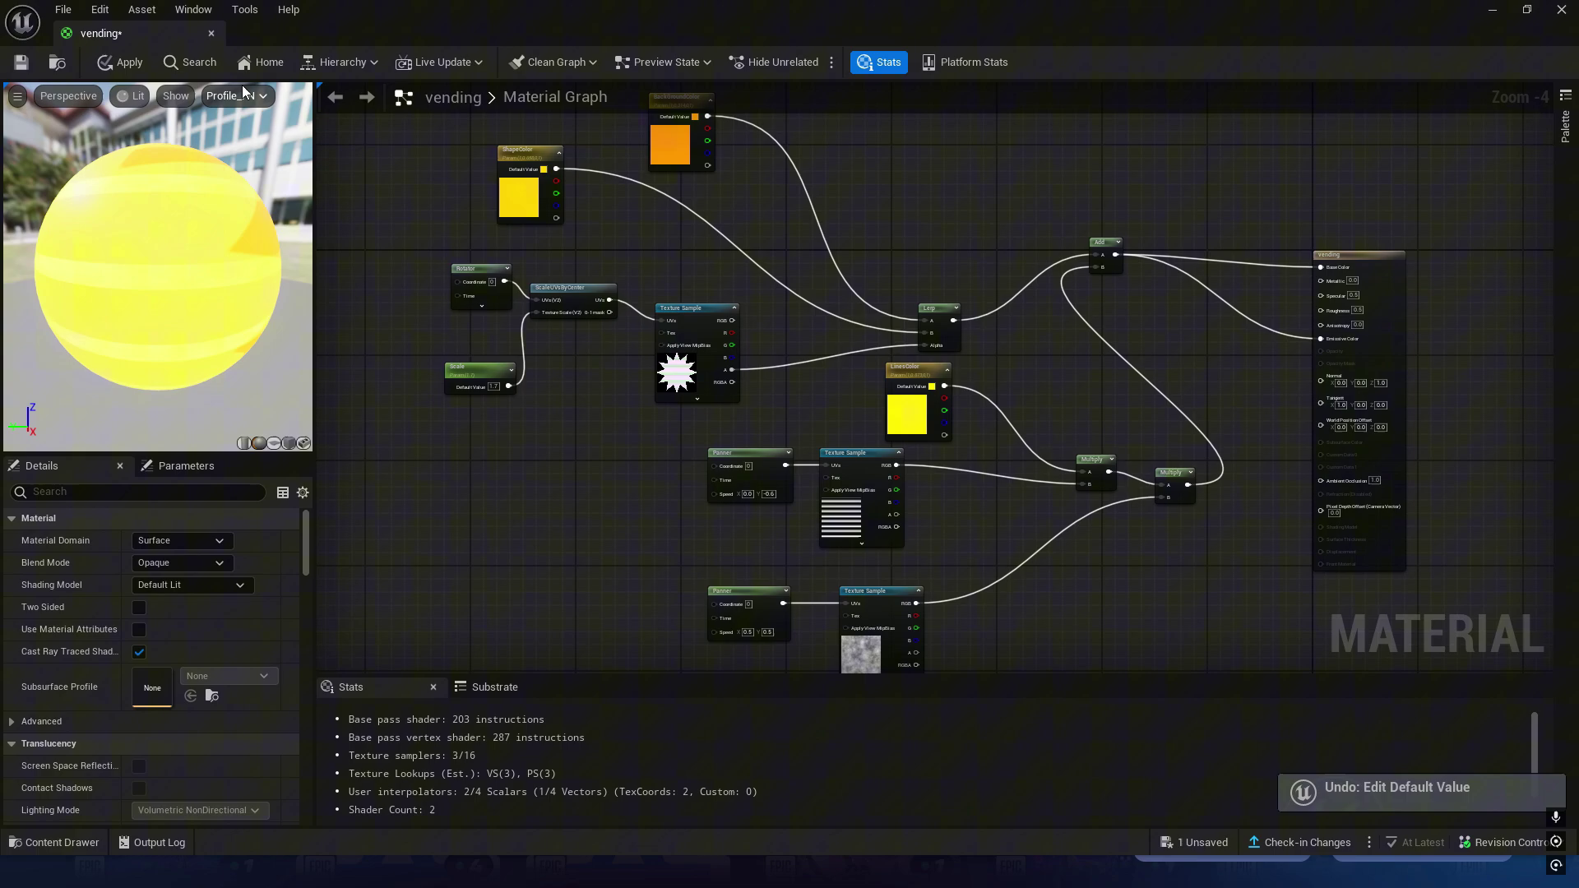
click(122, 62)
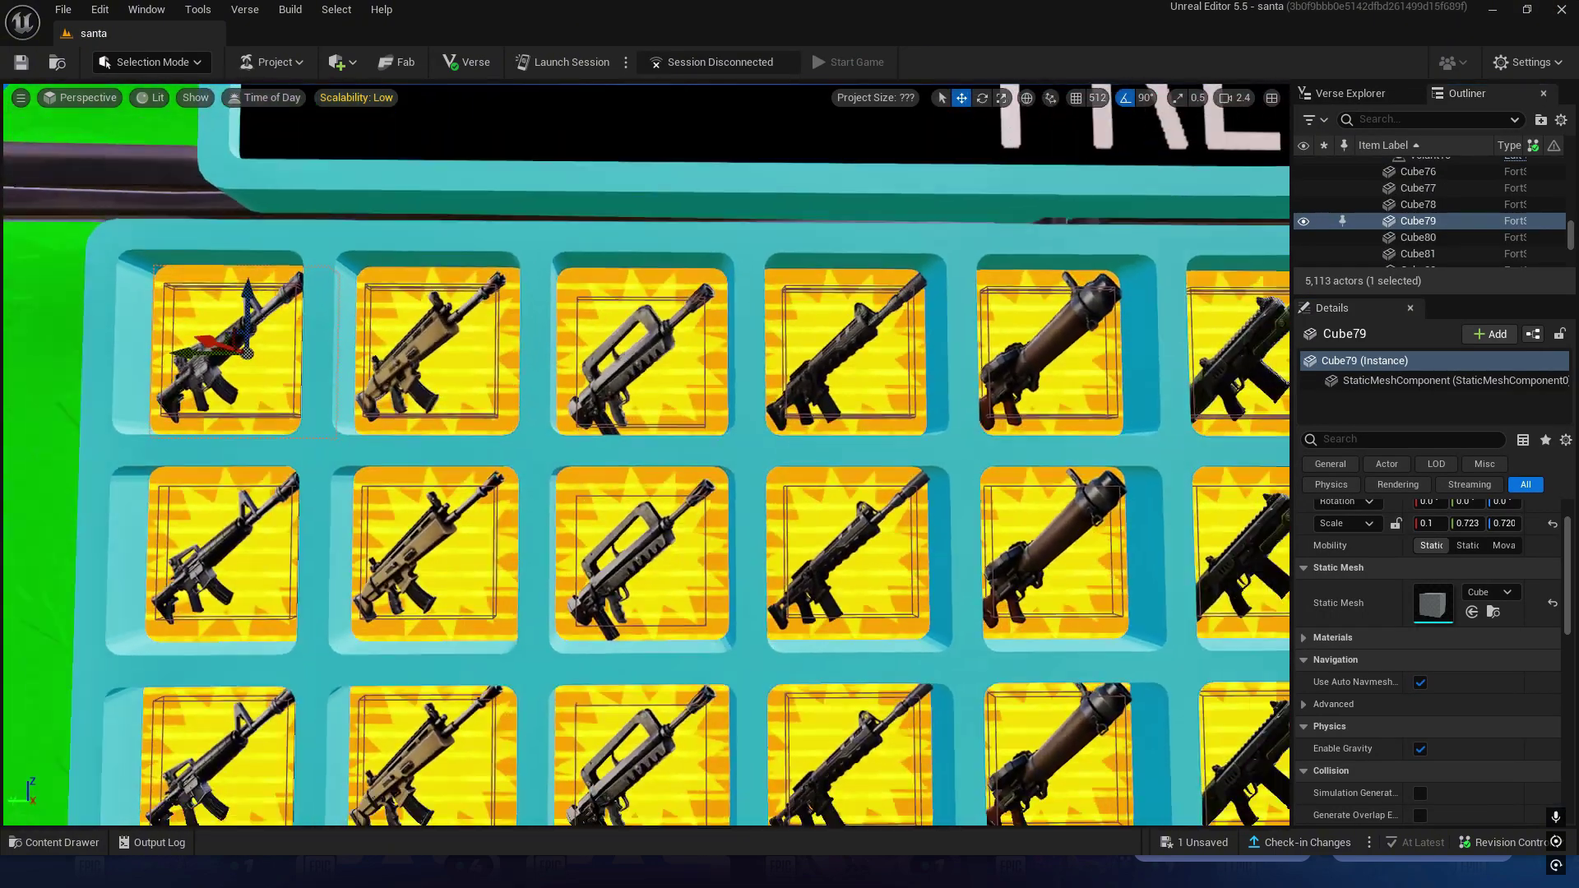
scroll(443, 382, down, 2)
click(442, 382)
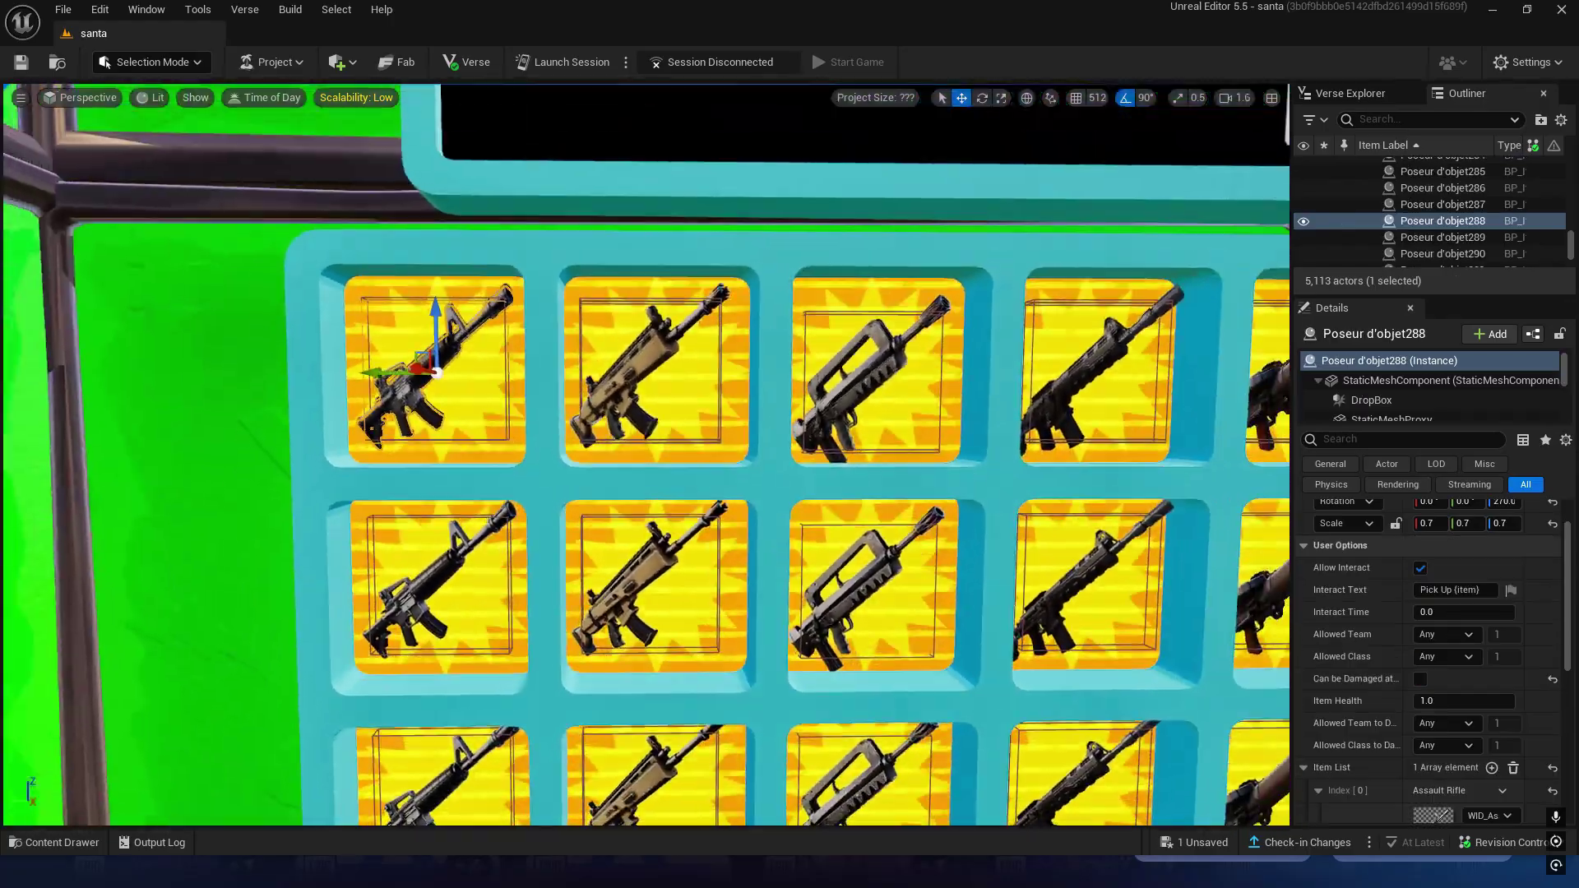
mouse_move(442, 382)
right_down()
mouse_move(447, 402)
mouse_move(465, 355)
right_up()
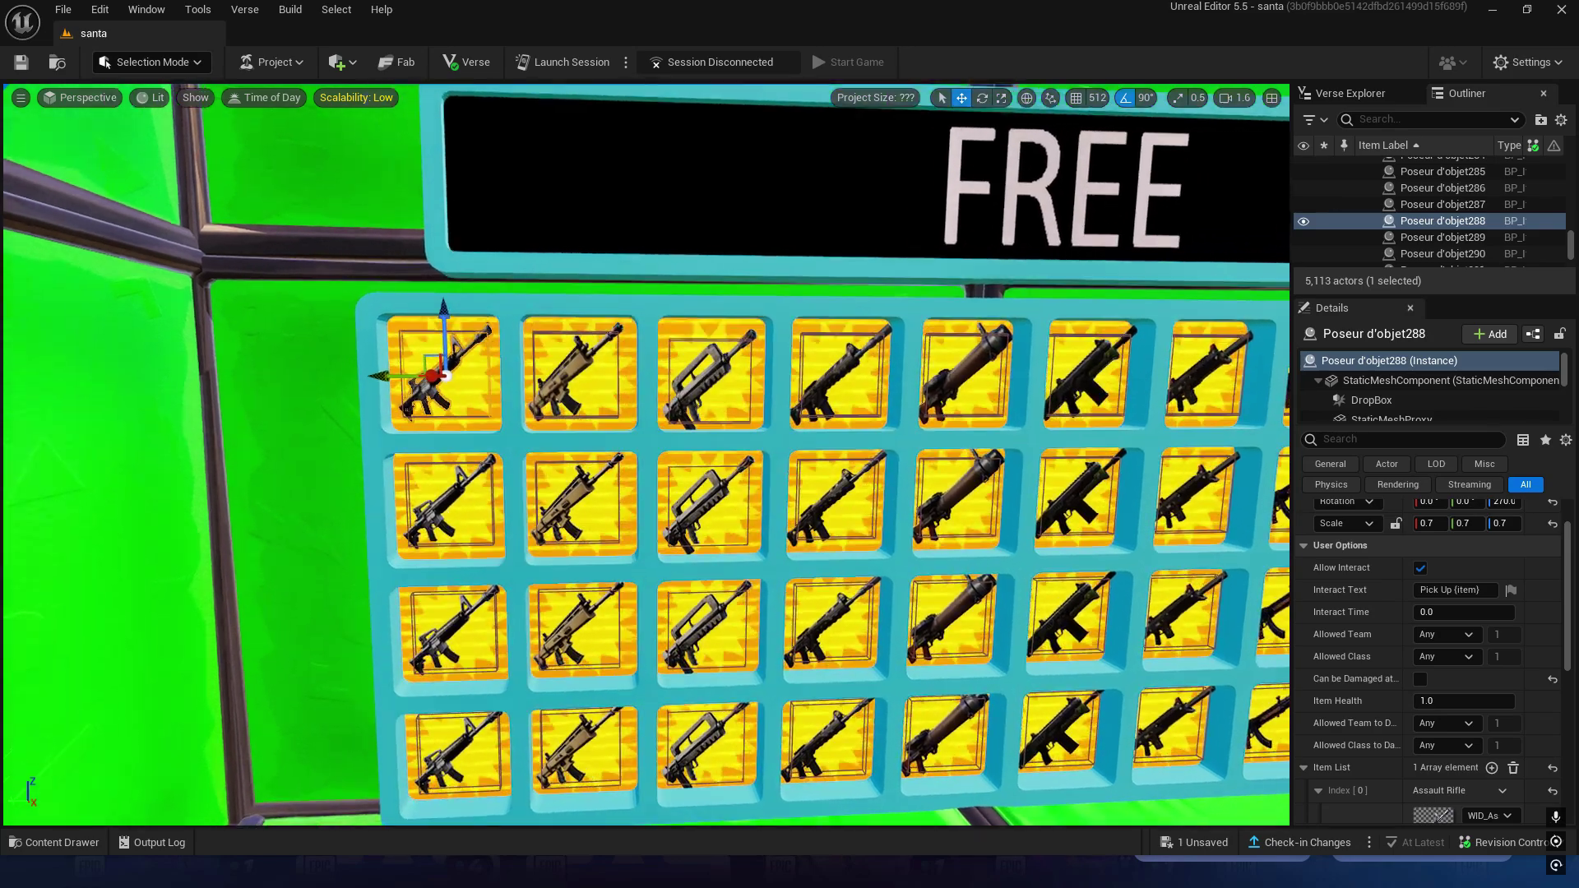
right_drag(449, 352, 526, 386)
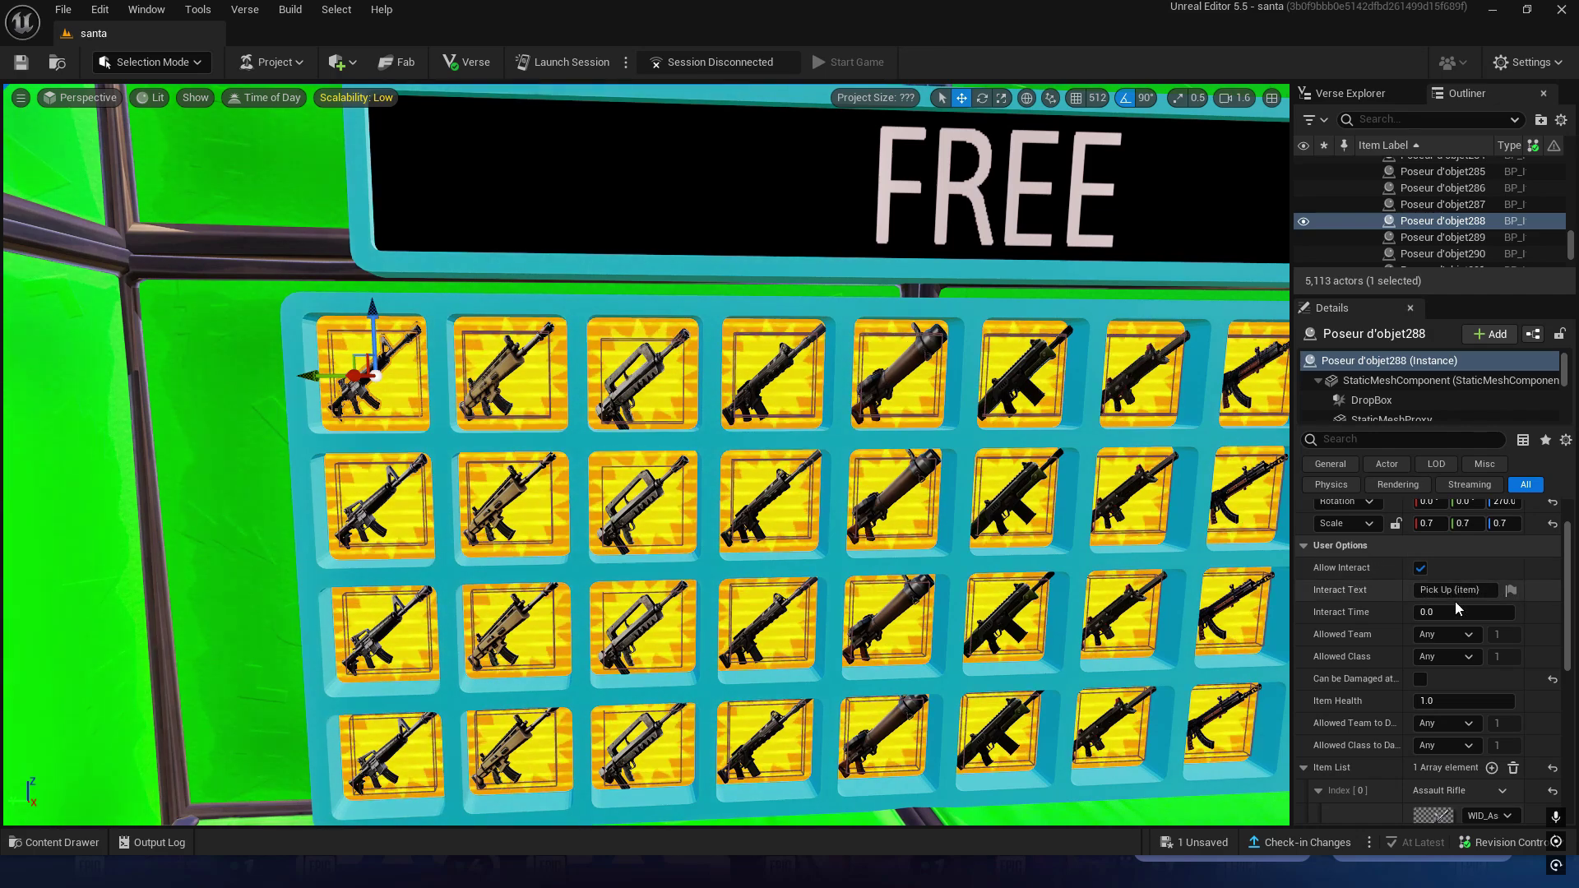
scroll(1437, 617, down, 2)
scroll(1476, 635, down, 2)
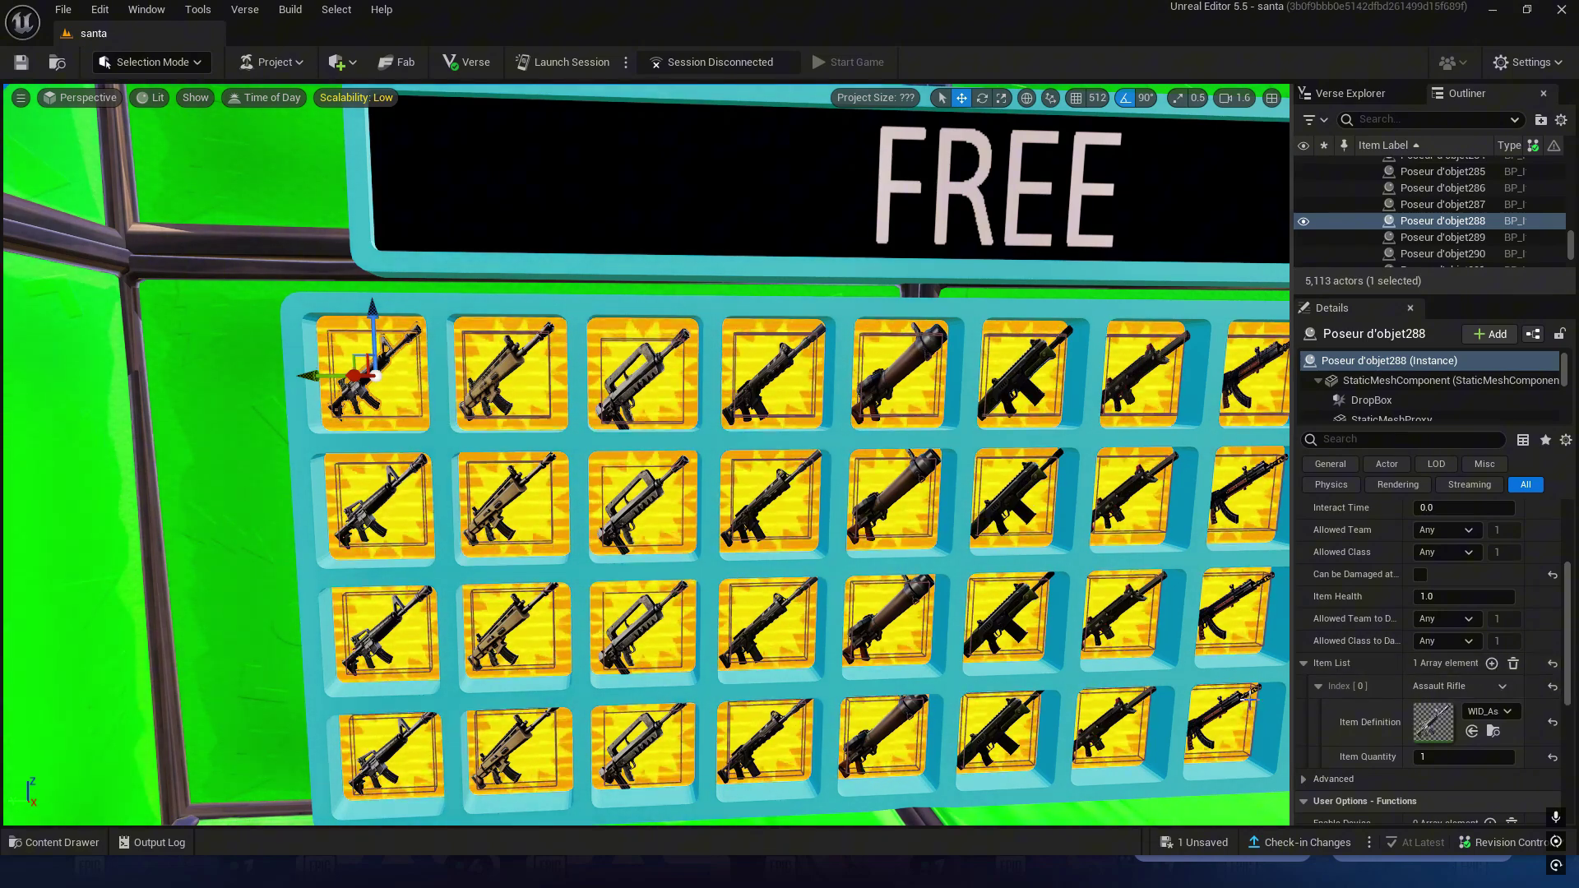
scroll(1349, 680, down, 2)
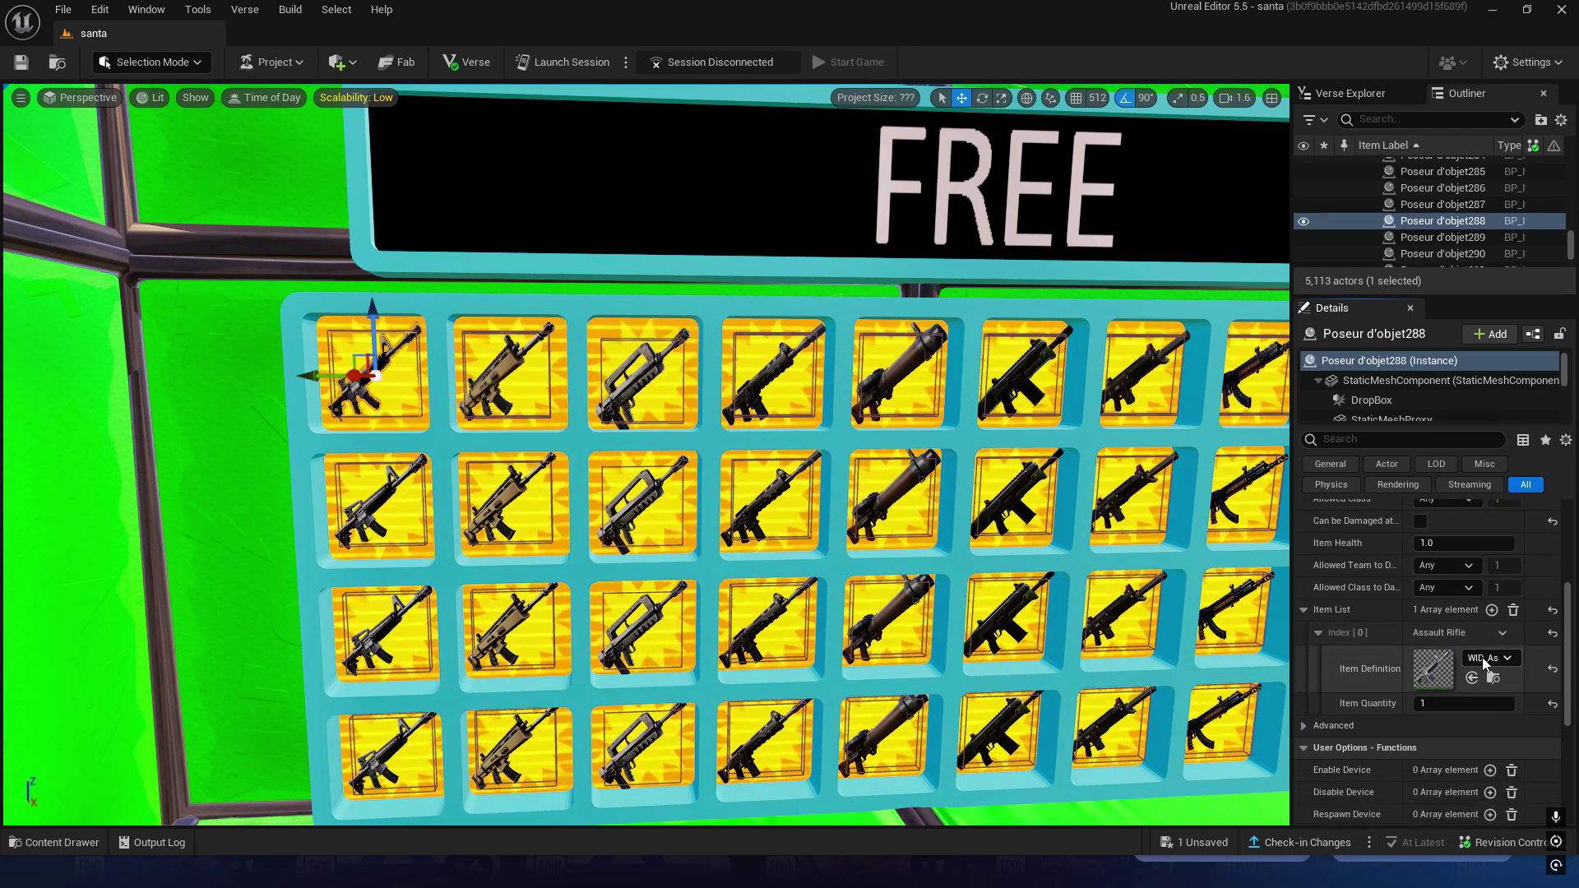
scroll(509, 428, up, 3)
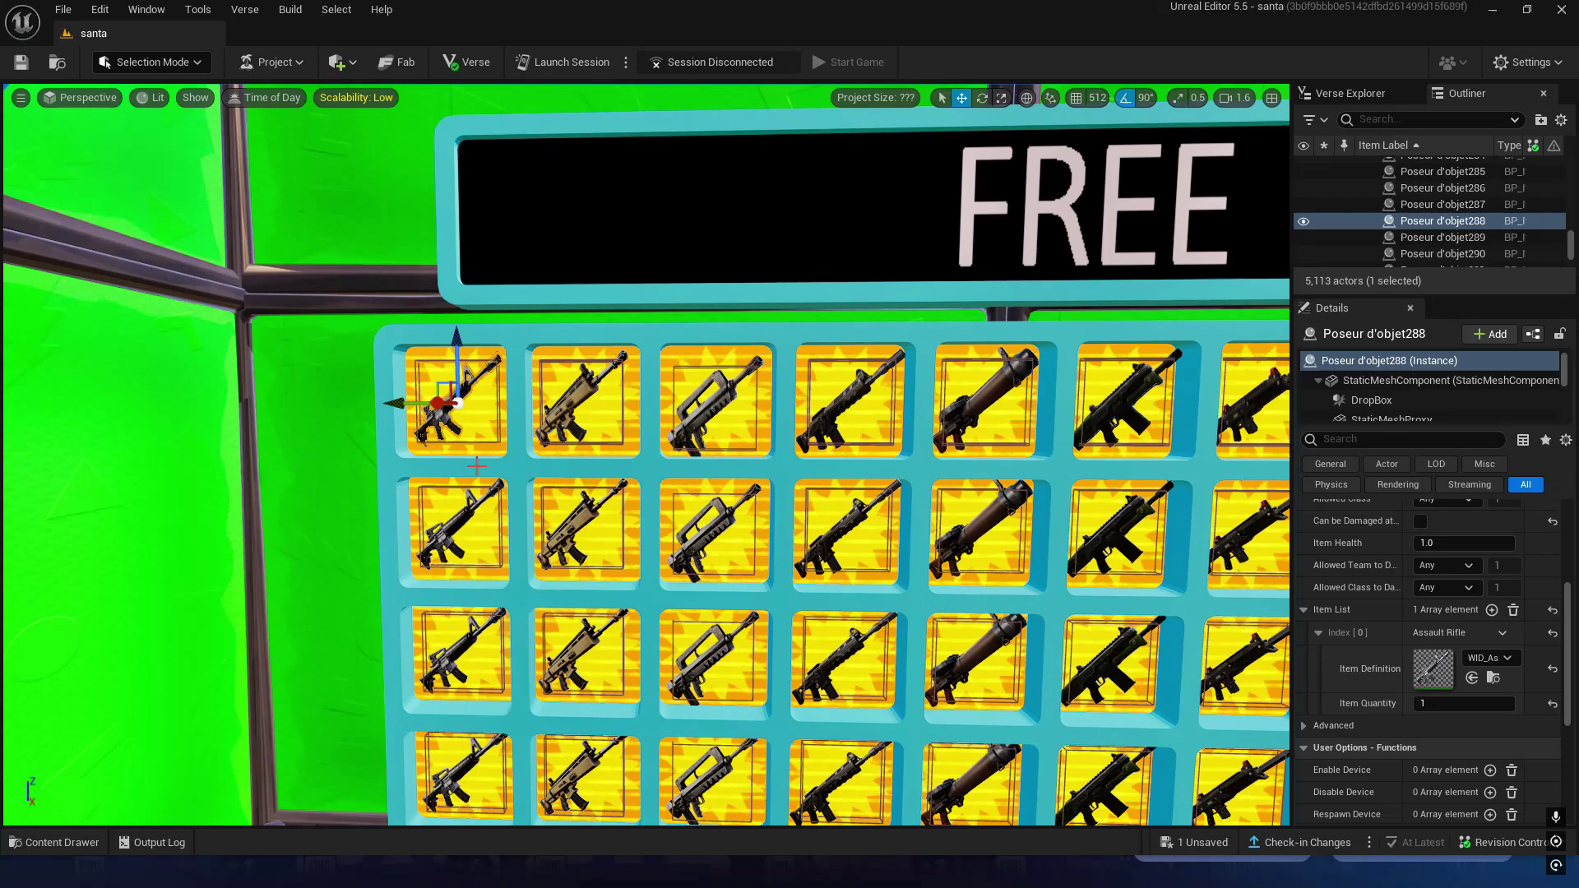
click(442, 446)
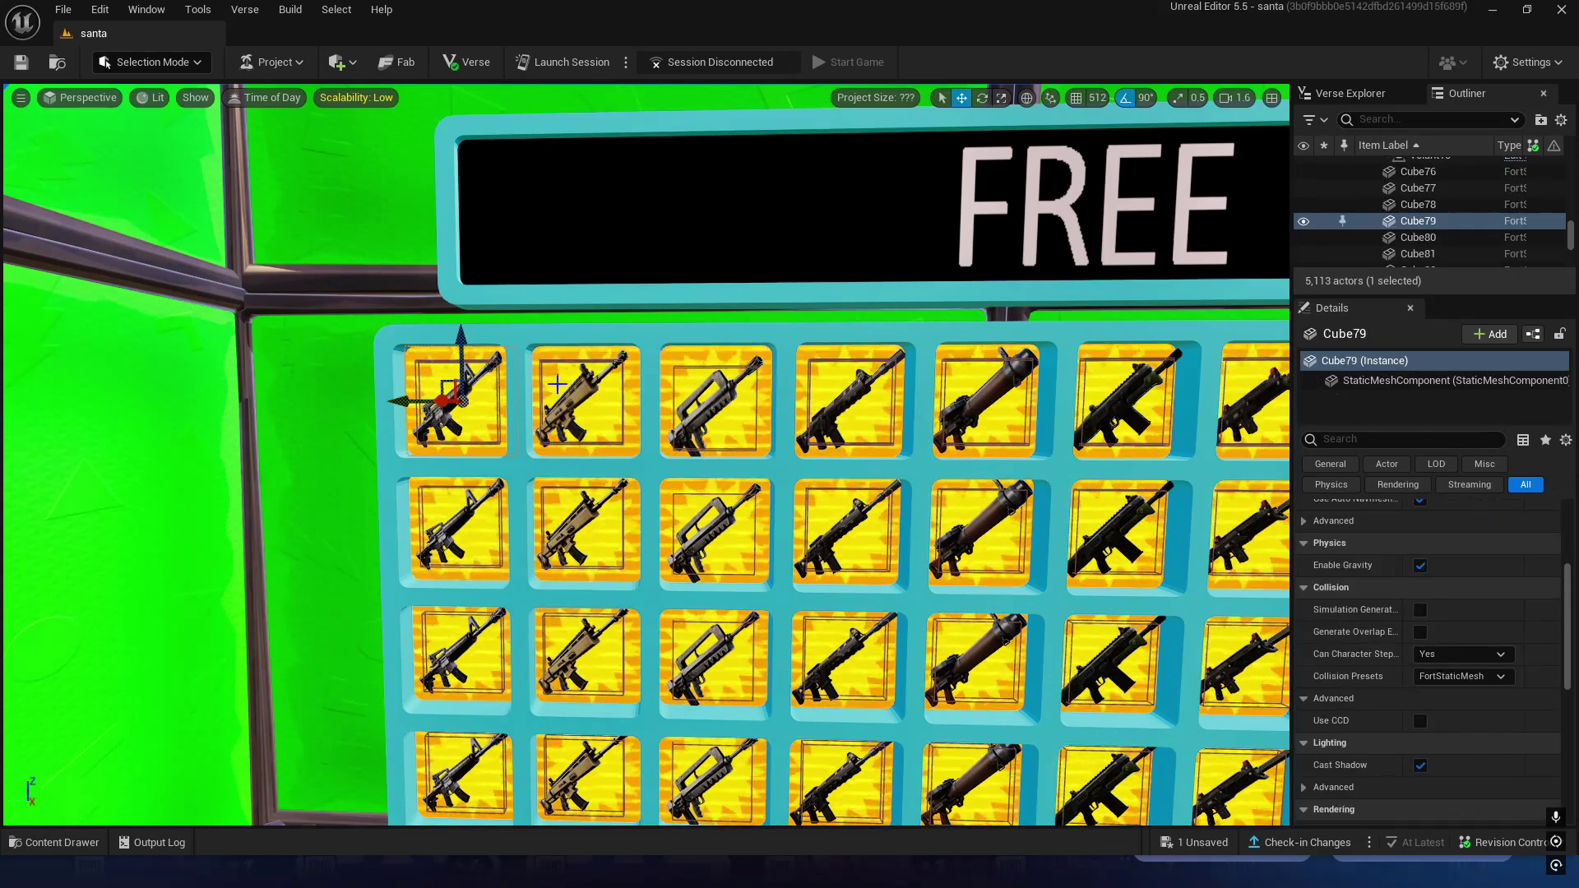
scroll(442, 420, up, 3)
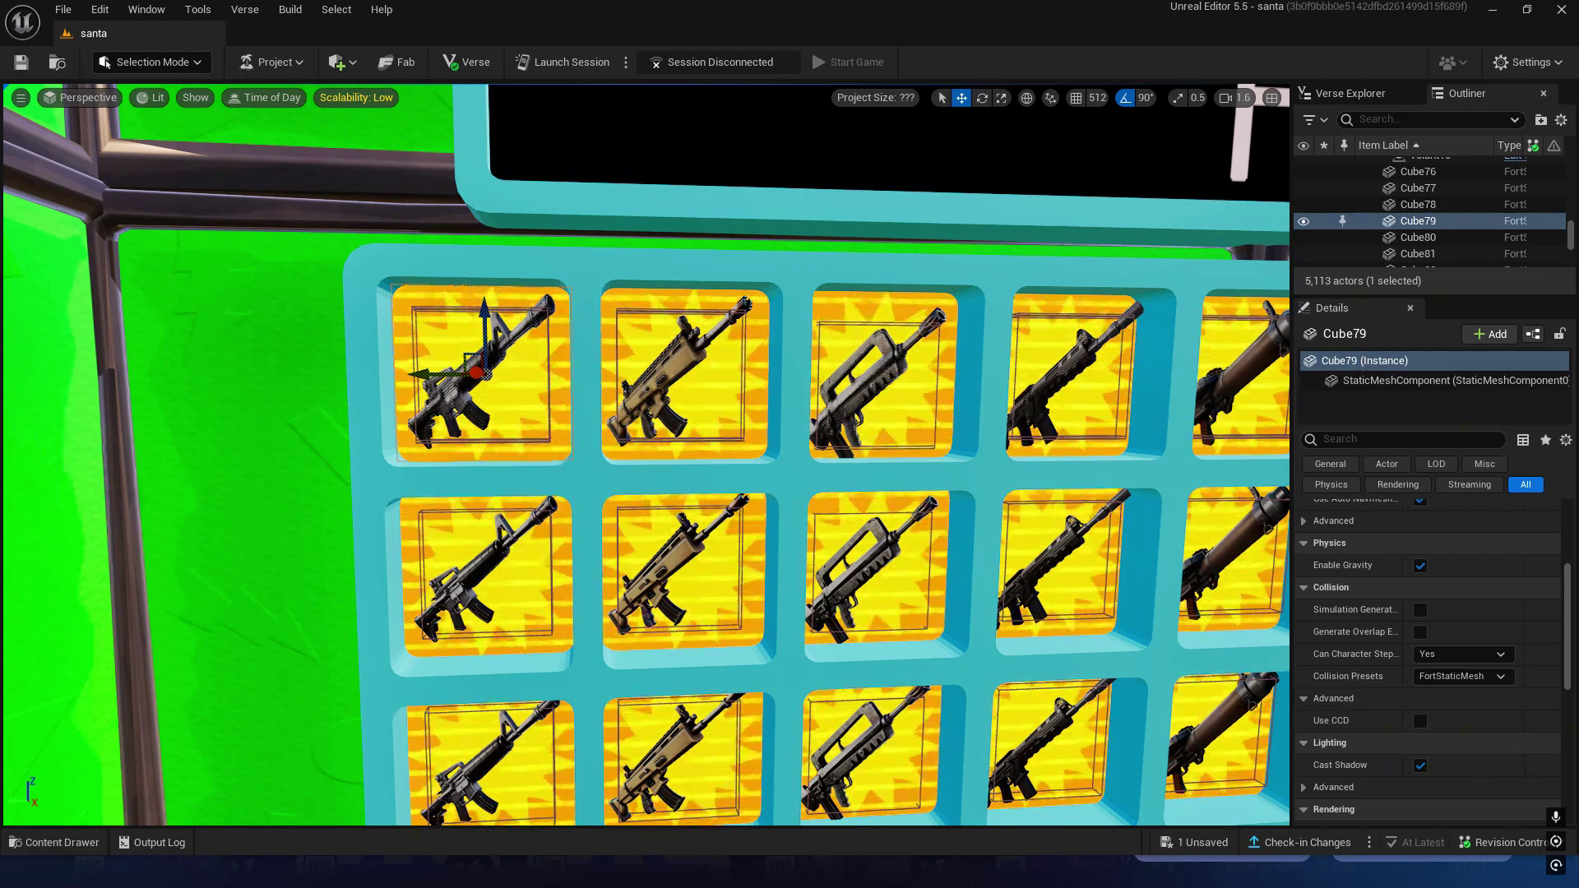
scroll(551, 400, up, 1)
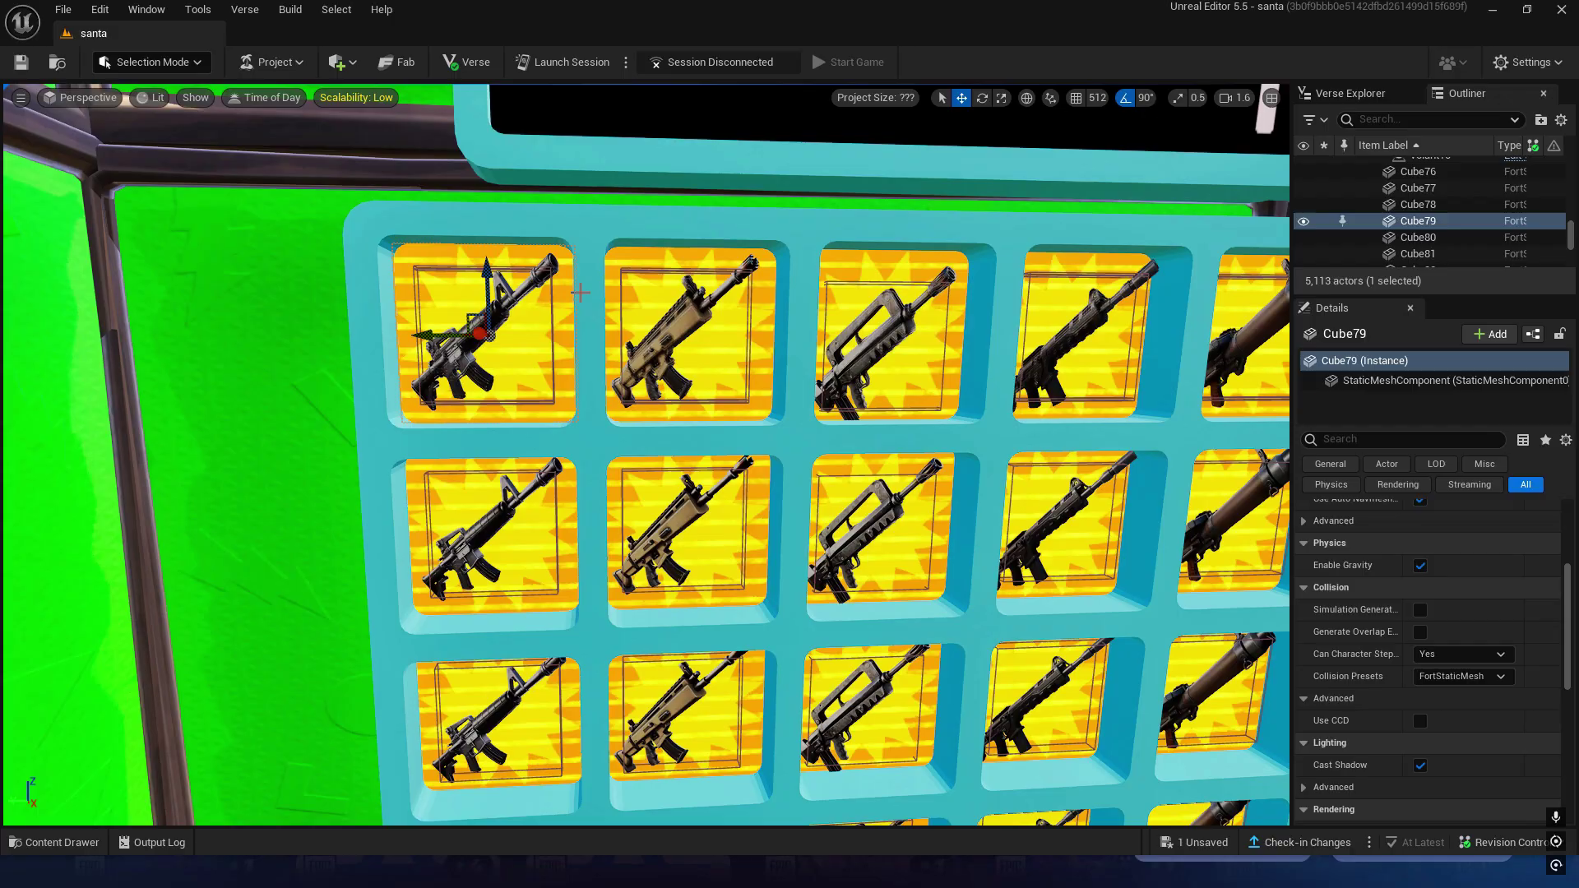
click(481, 333)
scroll(646, 455, down, 6)
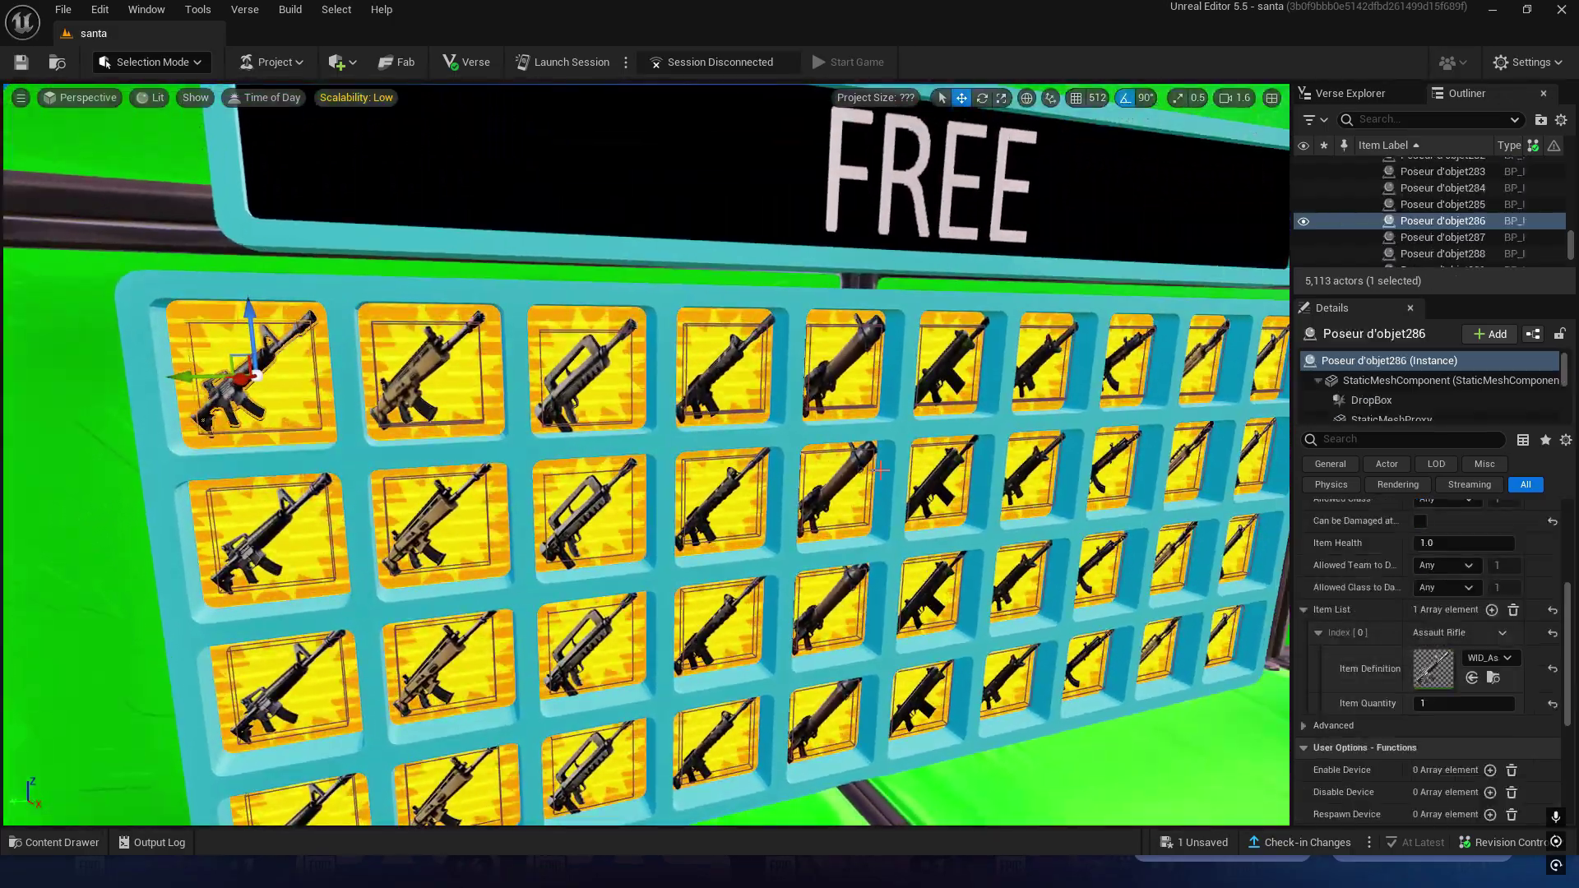
right_drag(645, 455, 580, 455)
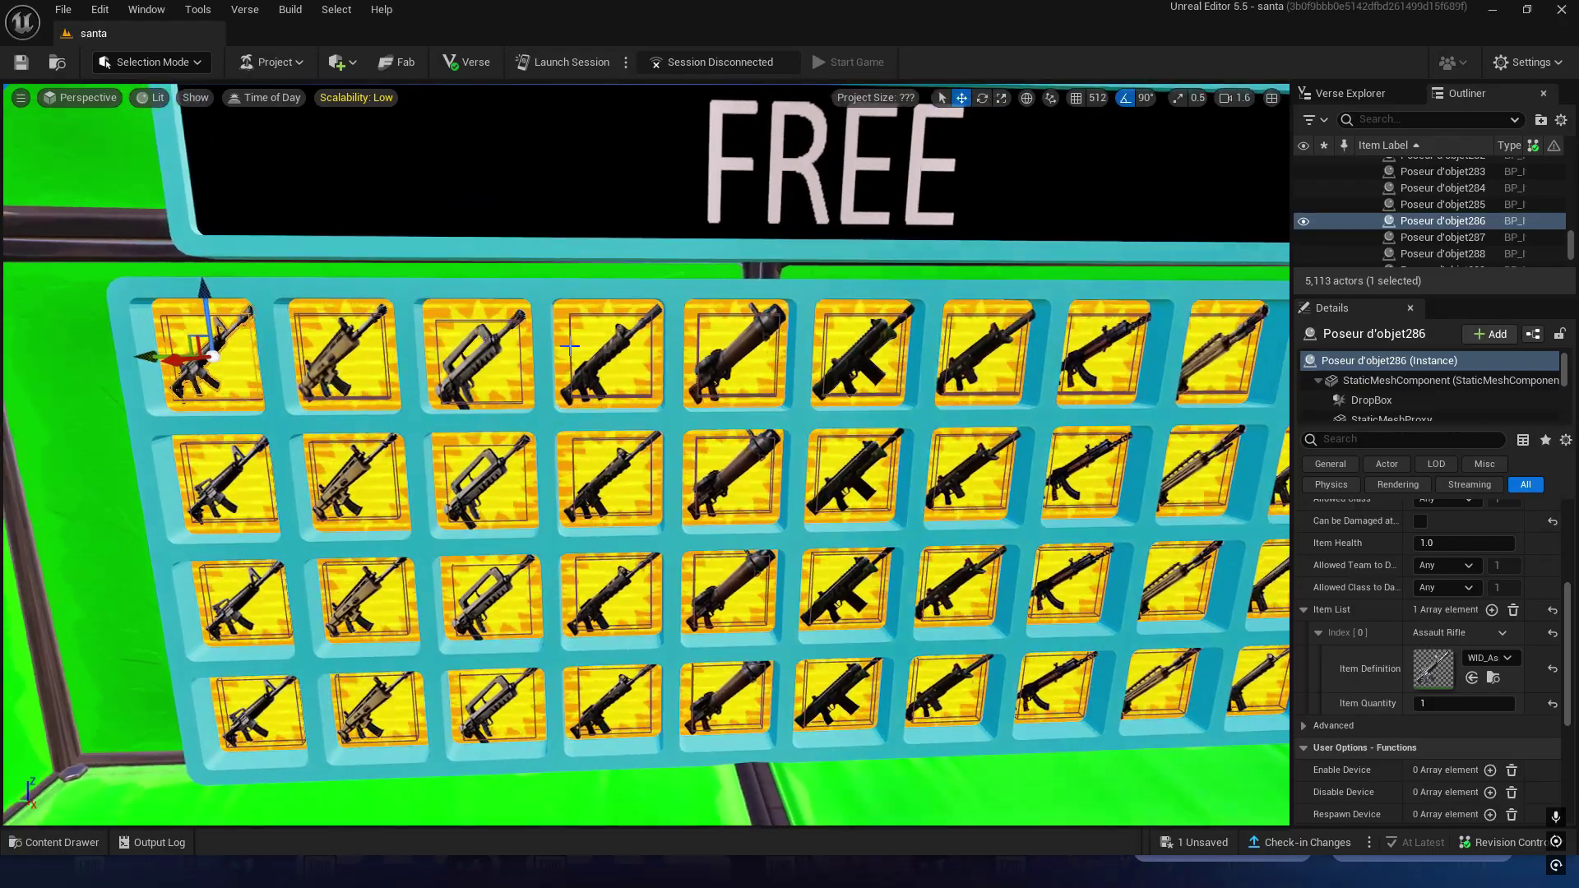
mouse_move(644, 454)
right_down()
mouse_move(691, 455)
mouse_move(645, 495)
right_up()
scroll(665, 353, up, 2)
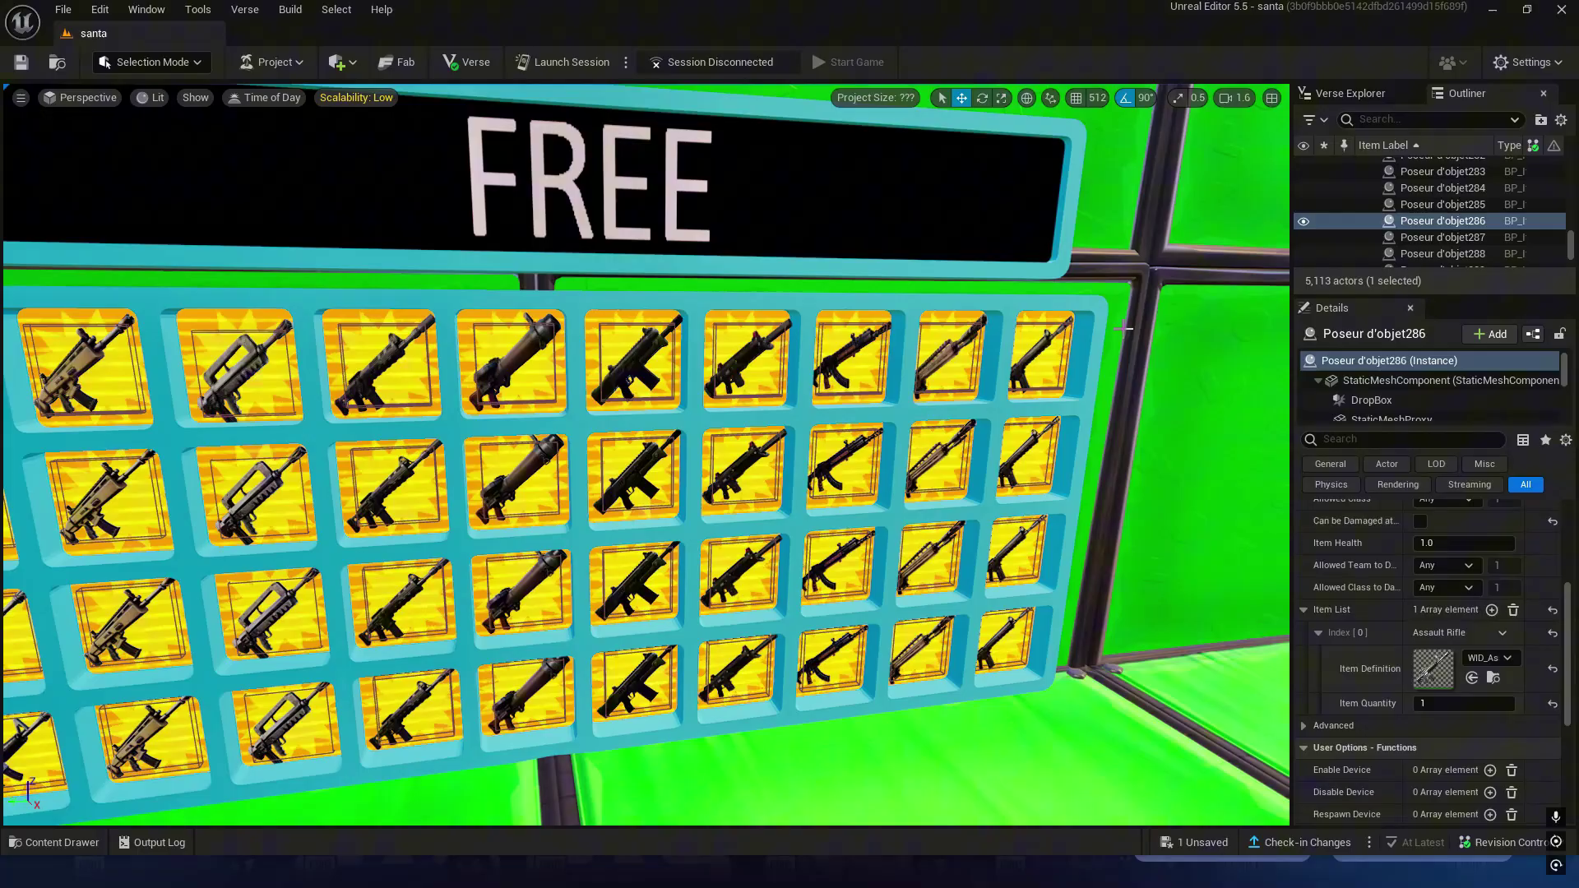
click(1127, 327)
mouse_move(1125, 326)
right_down()
mouse_move(1126, 407)
mouse_move(546, 440)
right_up()
click(547, 440)
scroll(628, 465, up, 3)
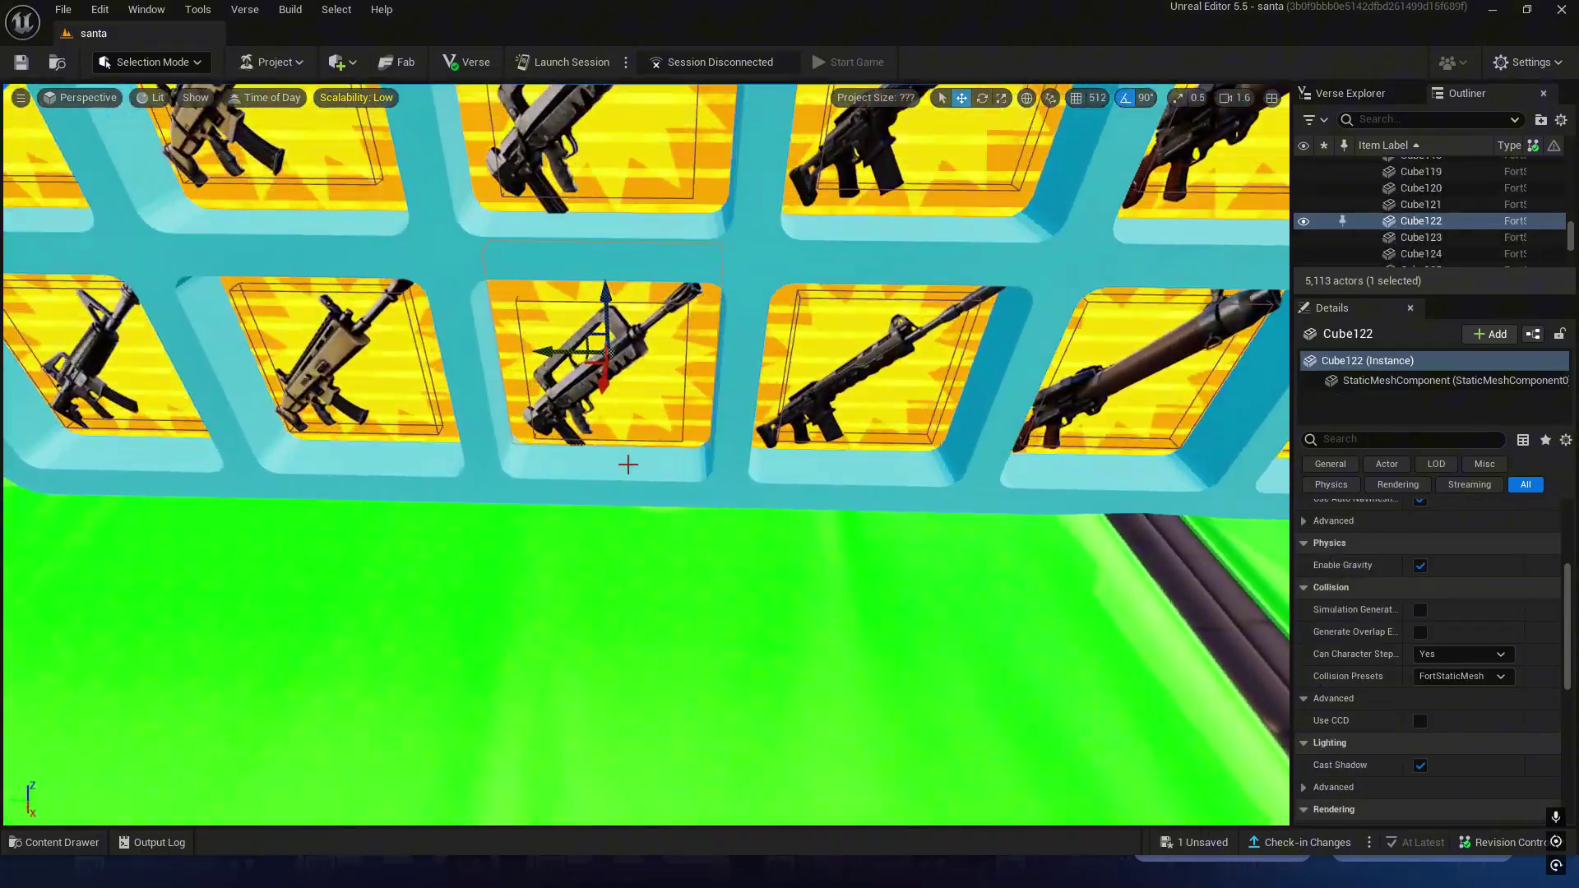
key(ctrl+space)
In the vending material, swap the star texture sample's texture to BronzePS.
double_click(1247, 576)
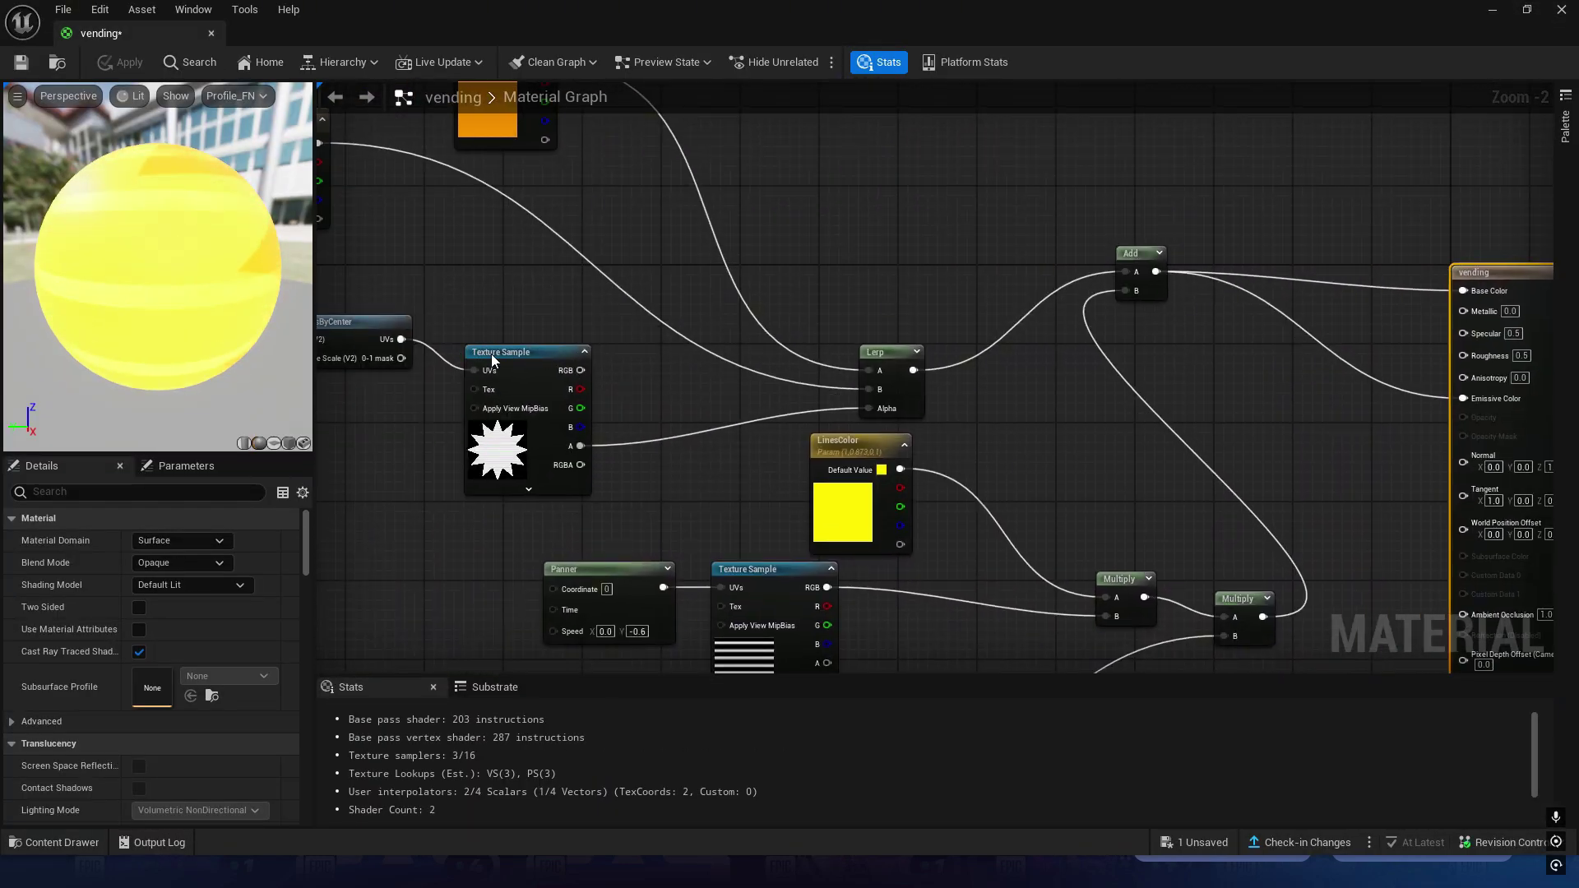
click(491, 354)
right_drag(567, 312, 638, 305)
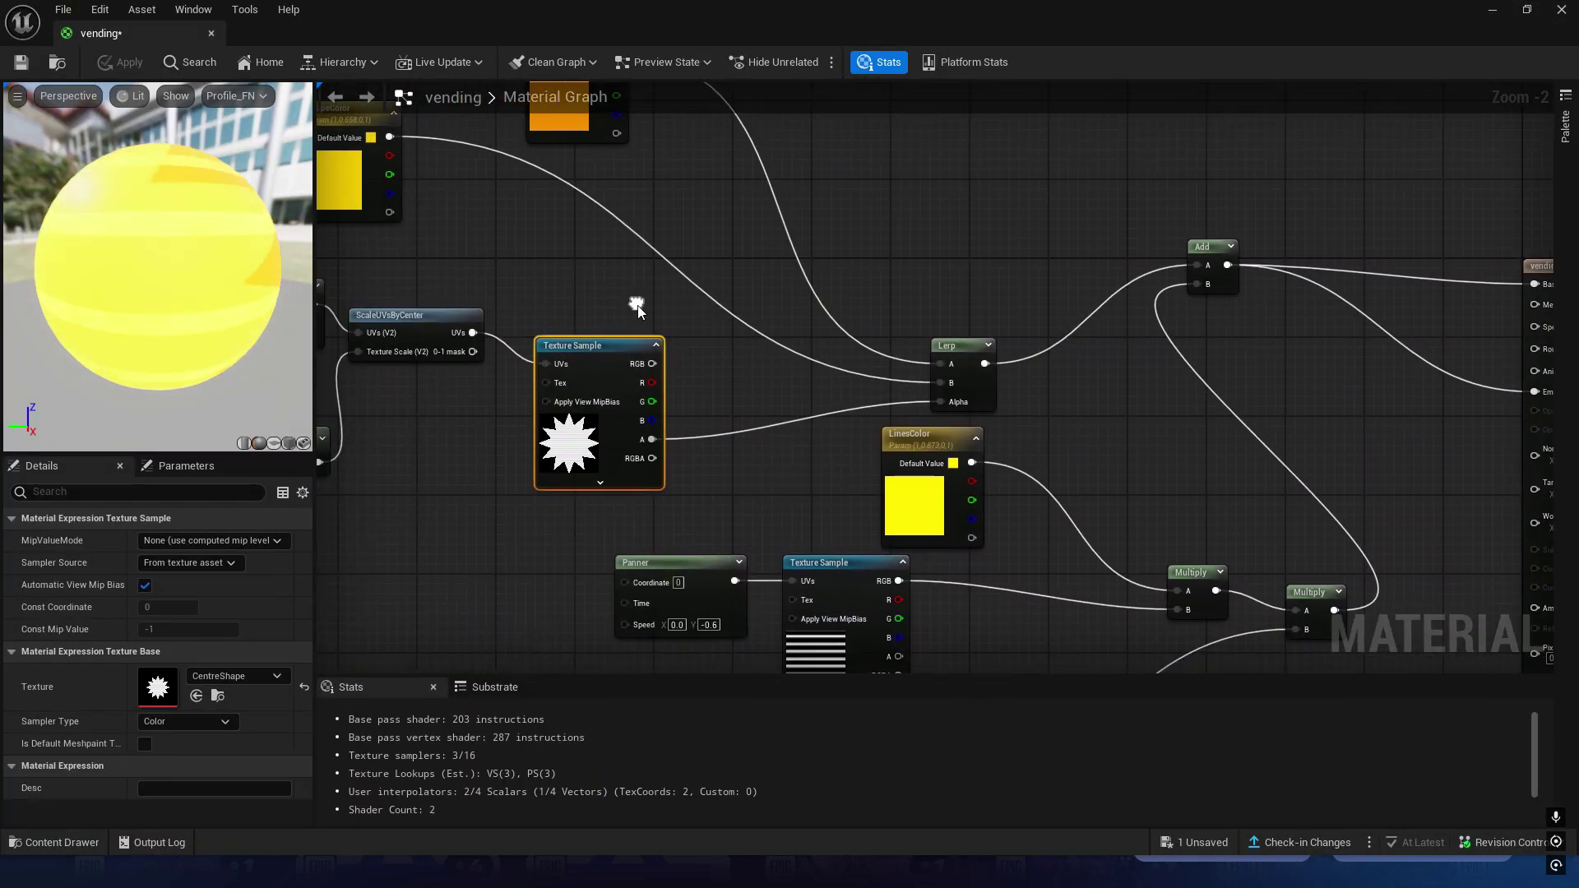
click(233, 675)
scroll(315, 531, up, 3)
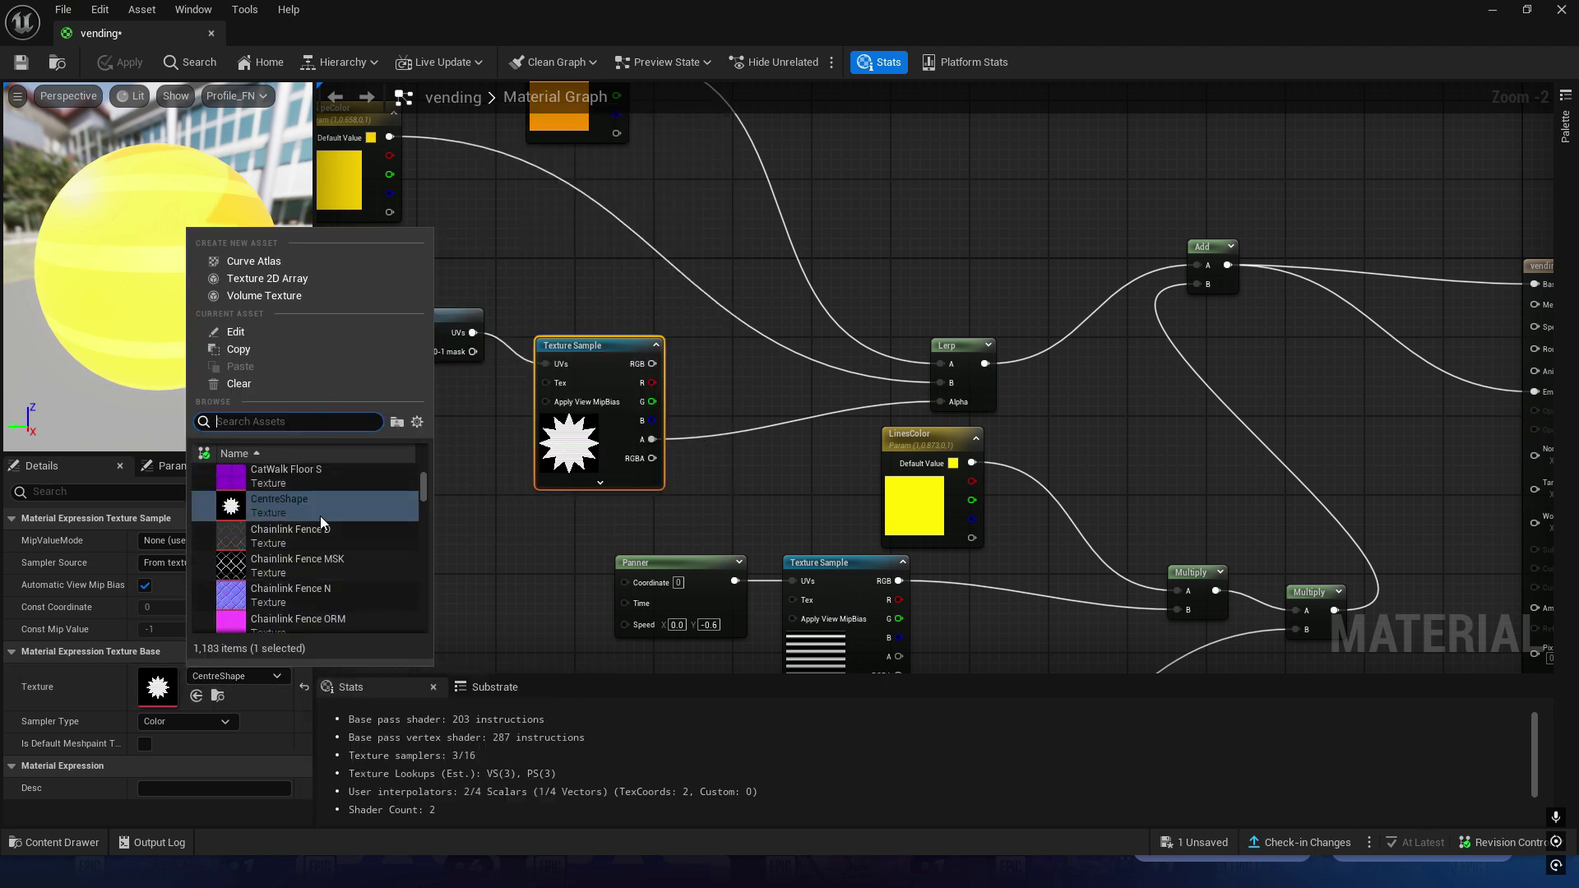
scroll(324, 511, up, 3)
scroll(320, 525, up, 3)
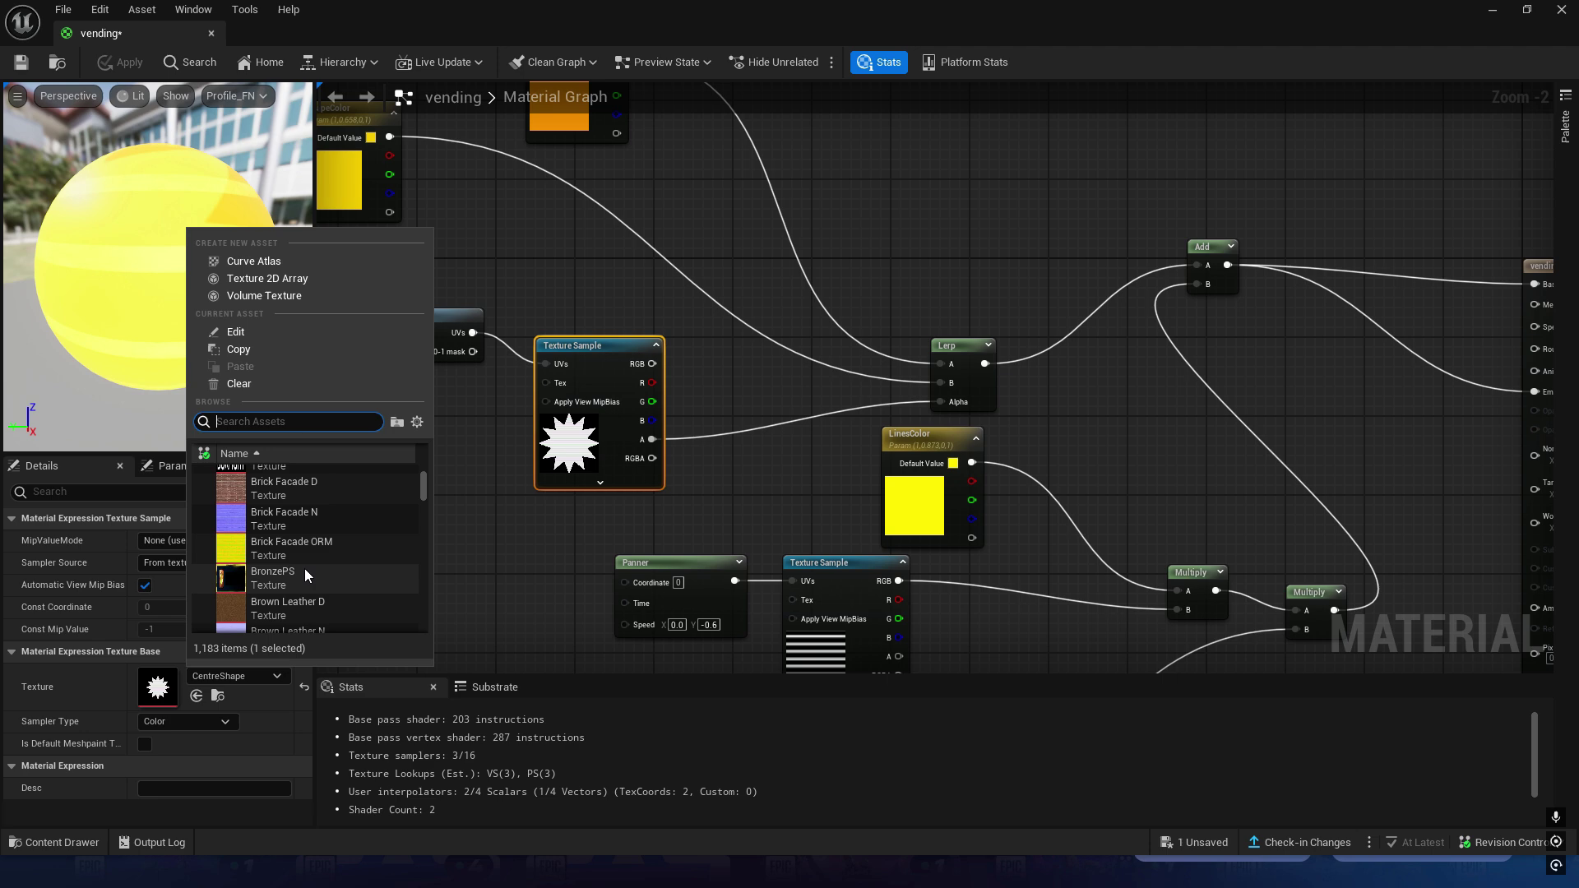
click(305, 569)
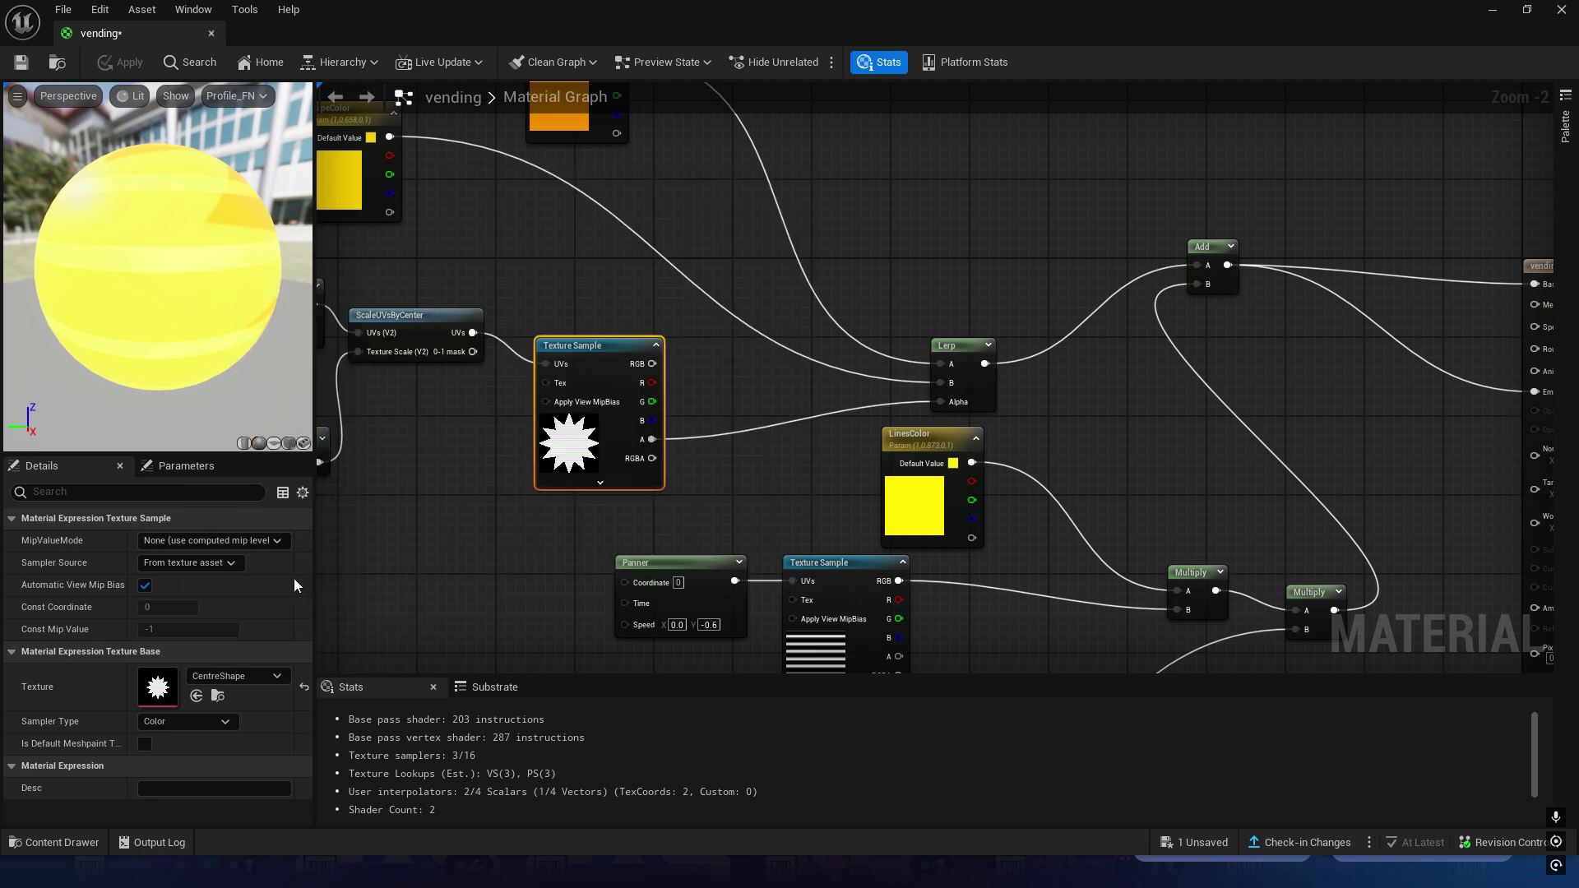
Change the sample's texture to rank_1, apply and save, and return to the level.
click(216, 679)
scroll(337, 498, up, 3)
scroll(315, 505, up, 3)
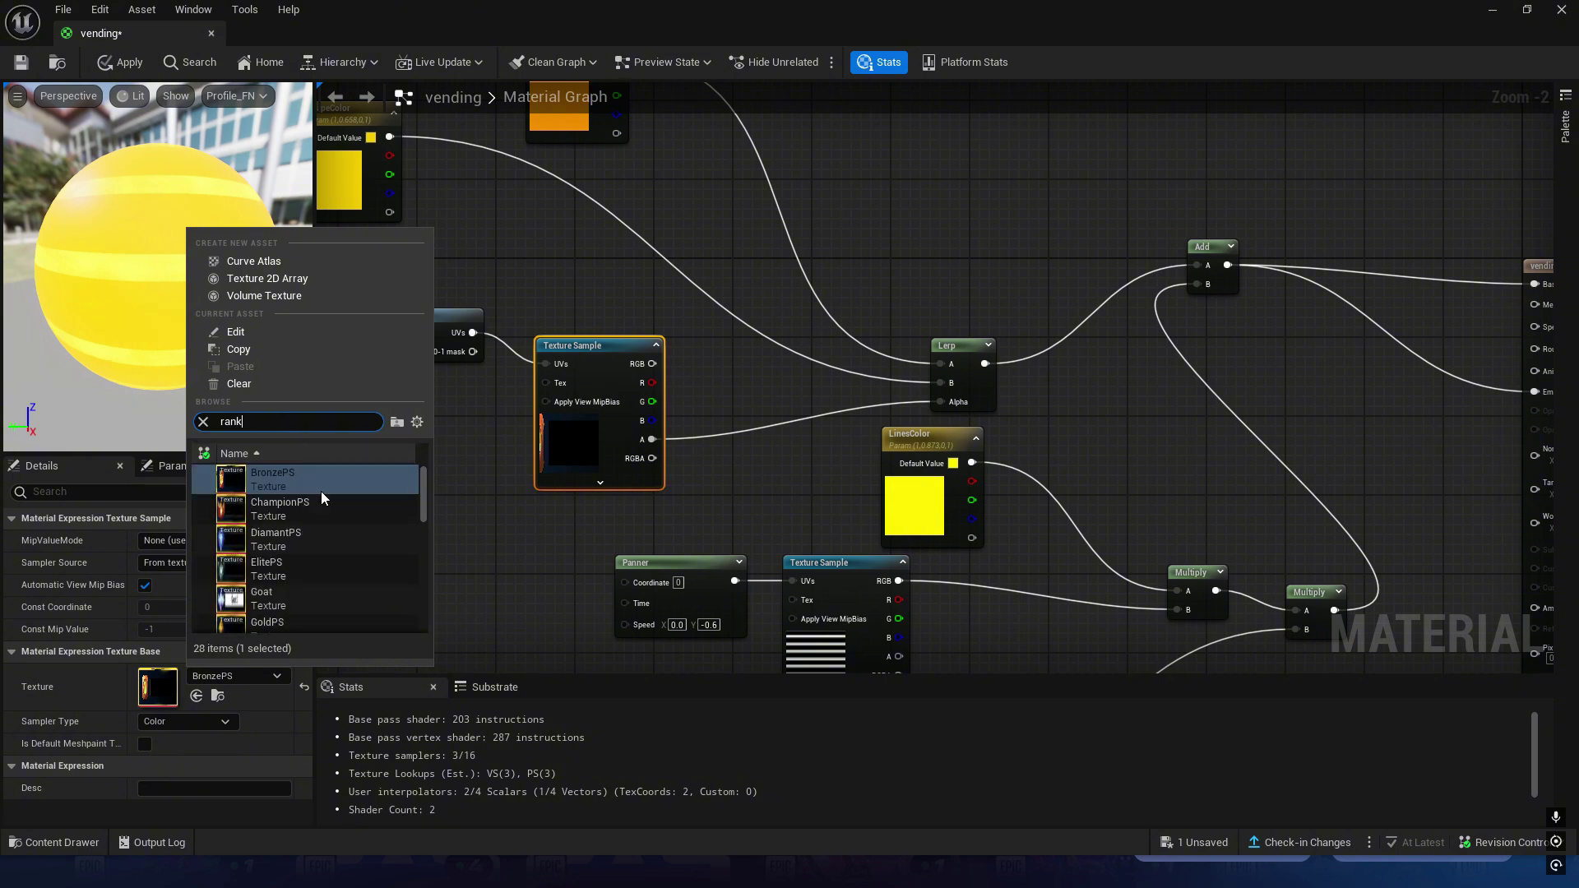
scroll(309, 522, down, 1)
click(281, 564)
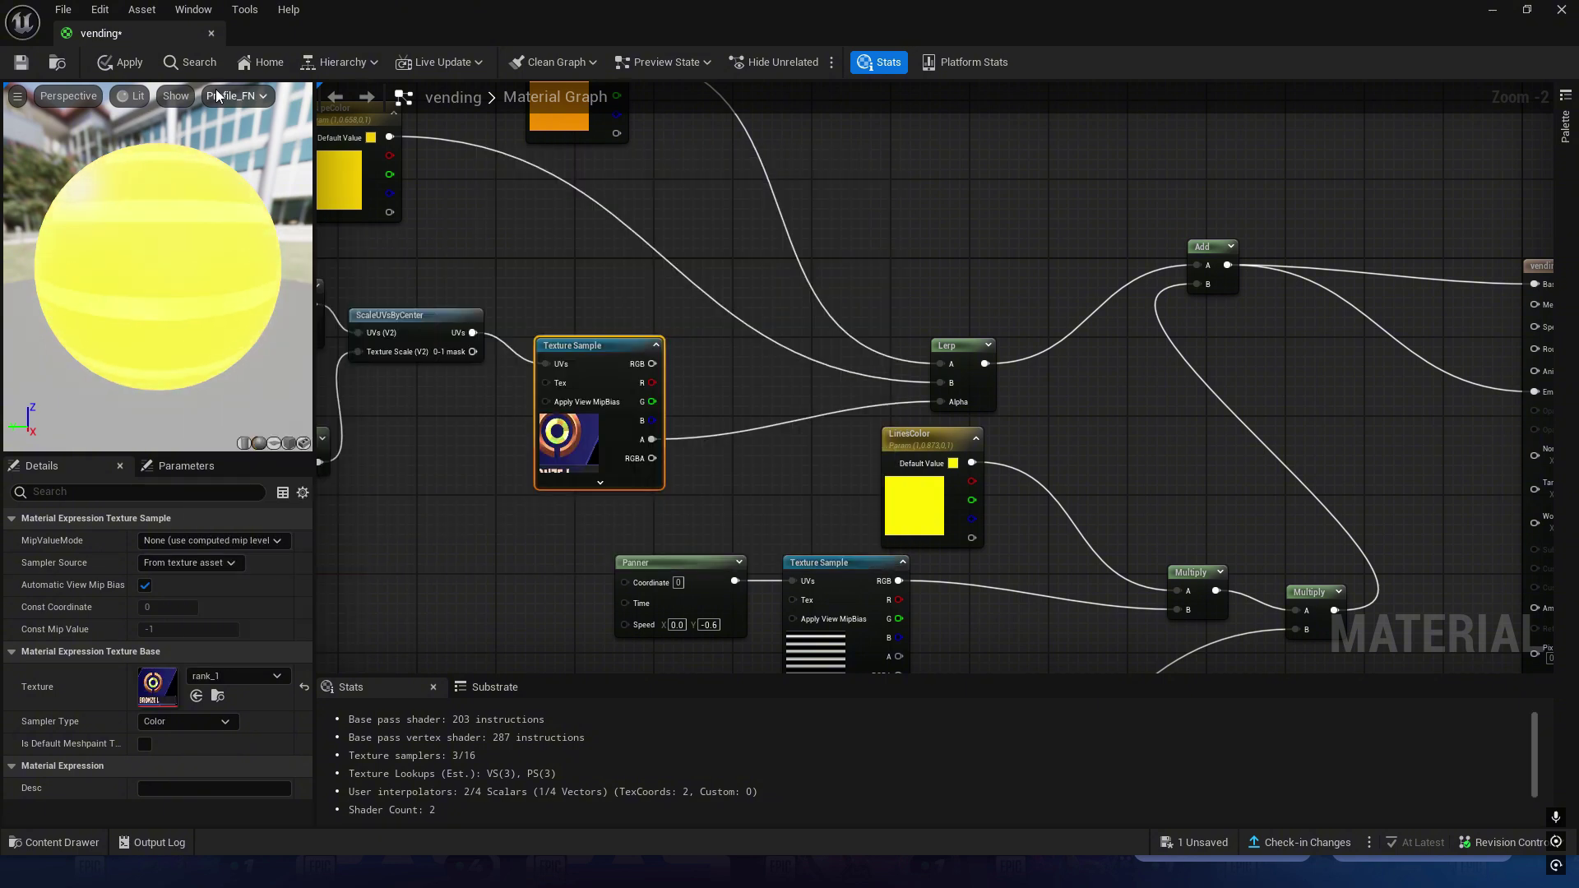
click(129, 64)
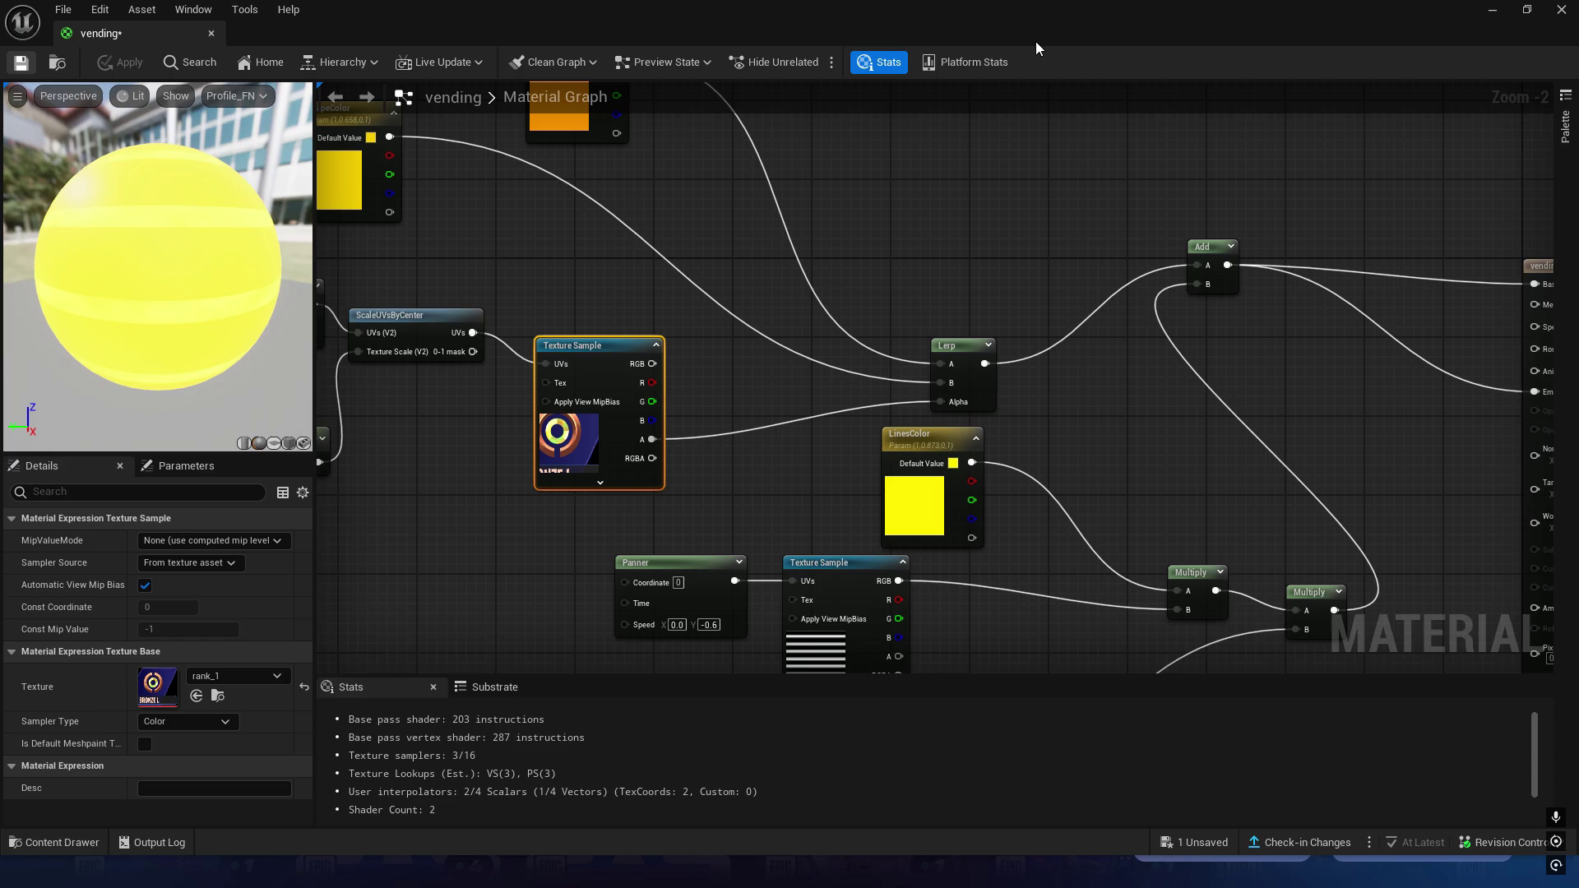
click(1492, 10)
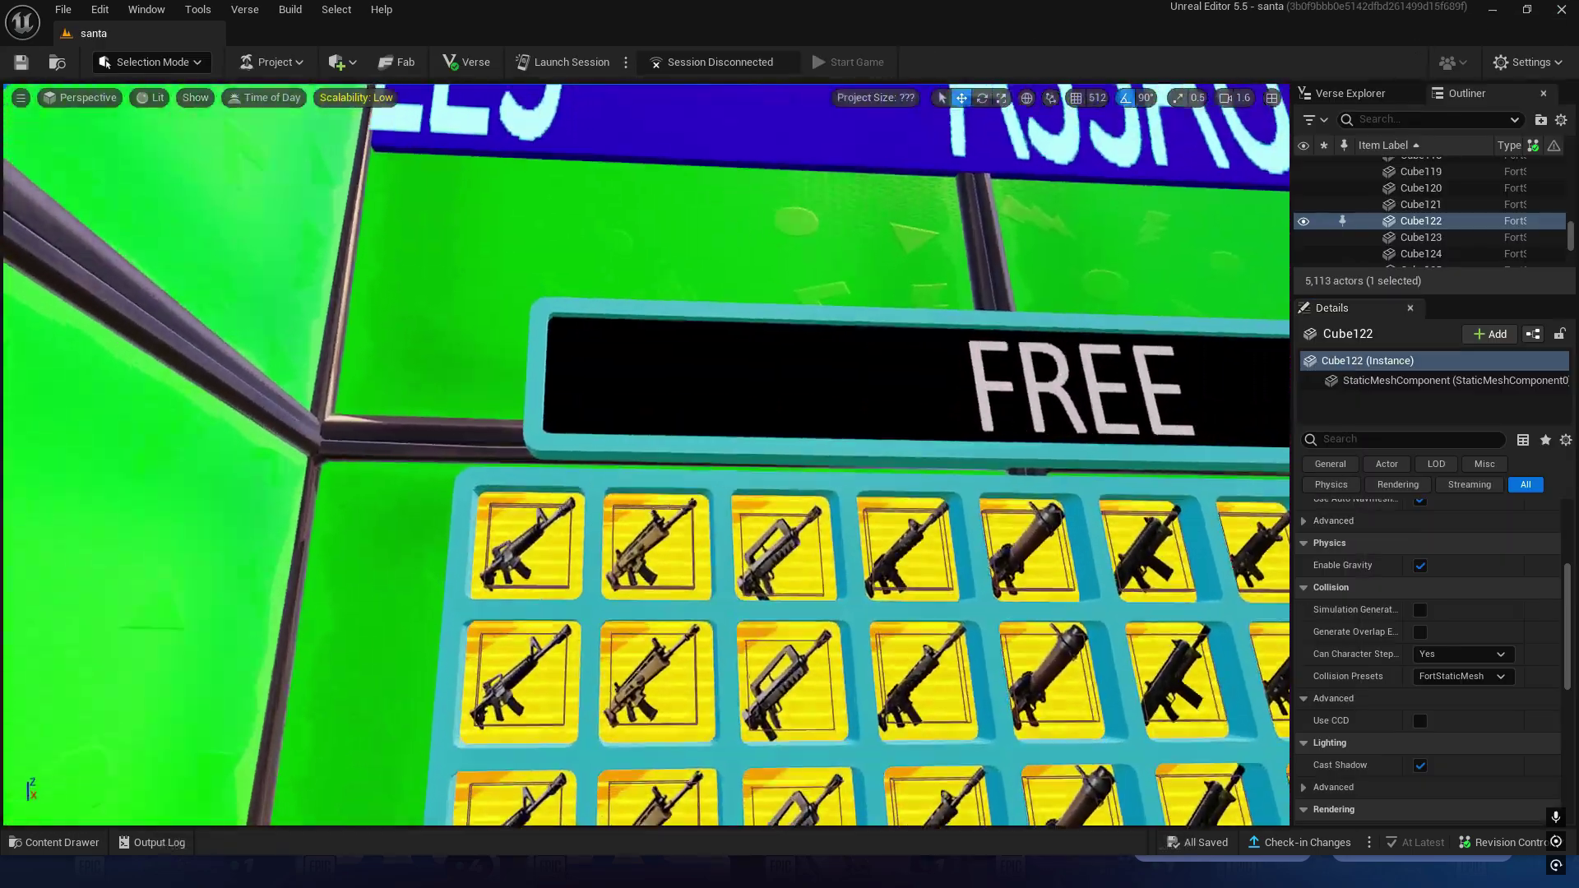
Undo the texture swap so the vending material samples the star shape again.
right_drag(646, 455, 645, 455)
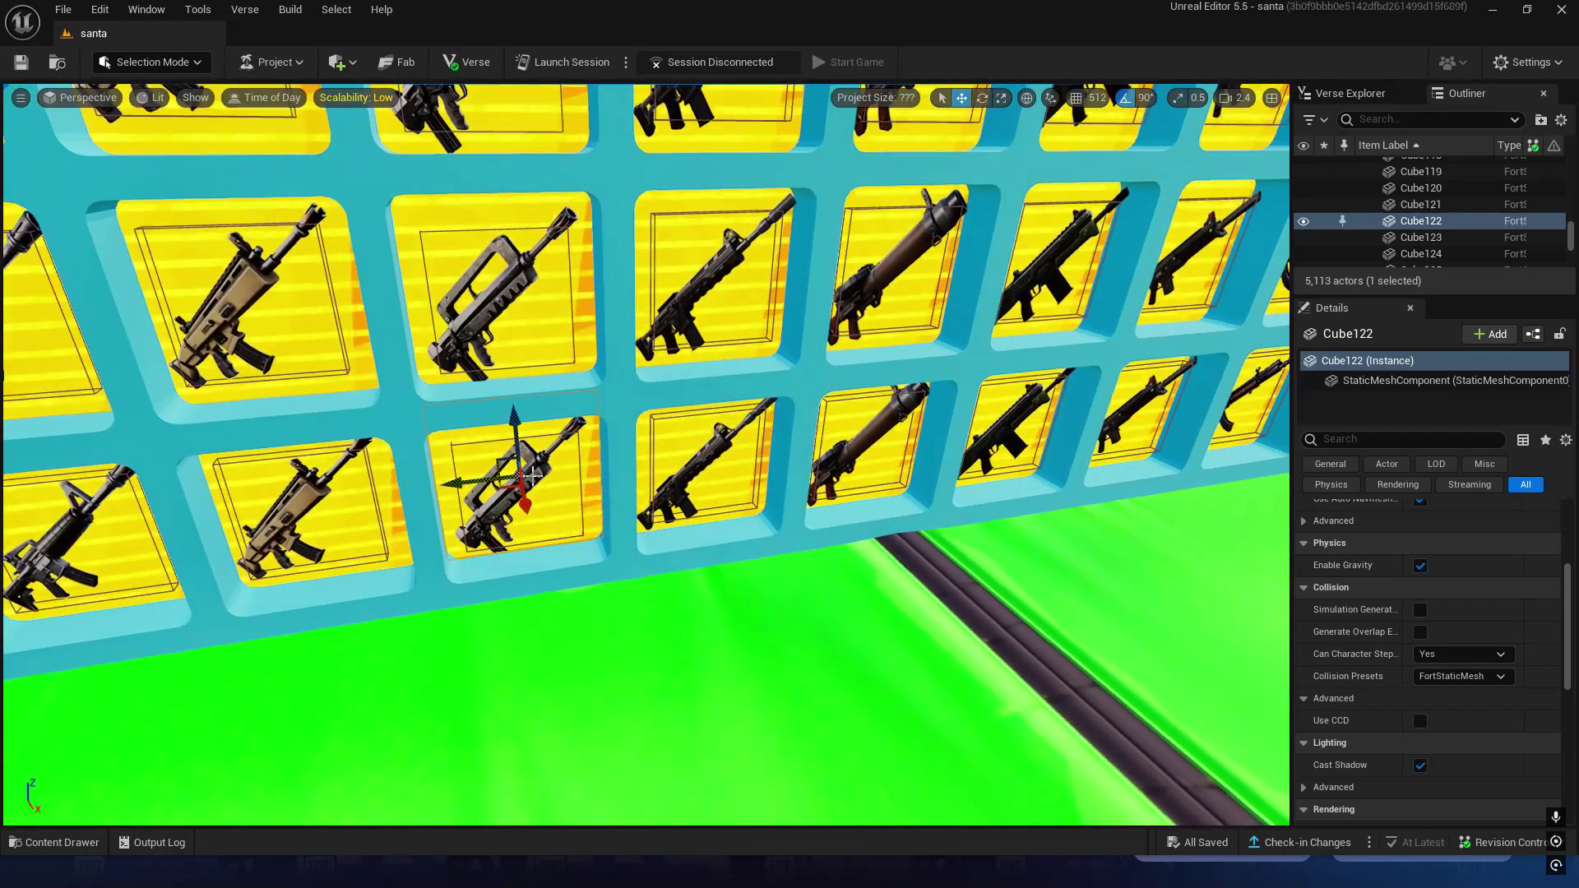
key(ctrl+space)
double_click(513, 649)
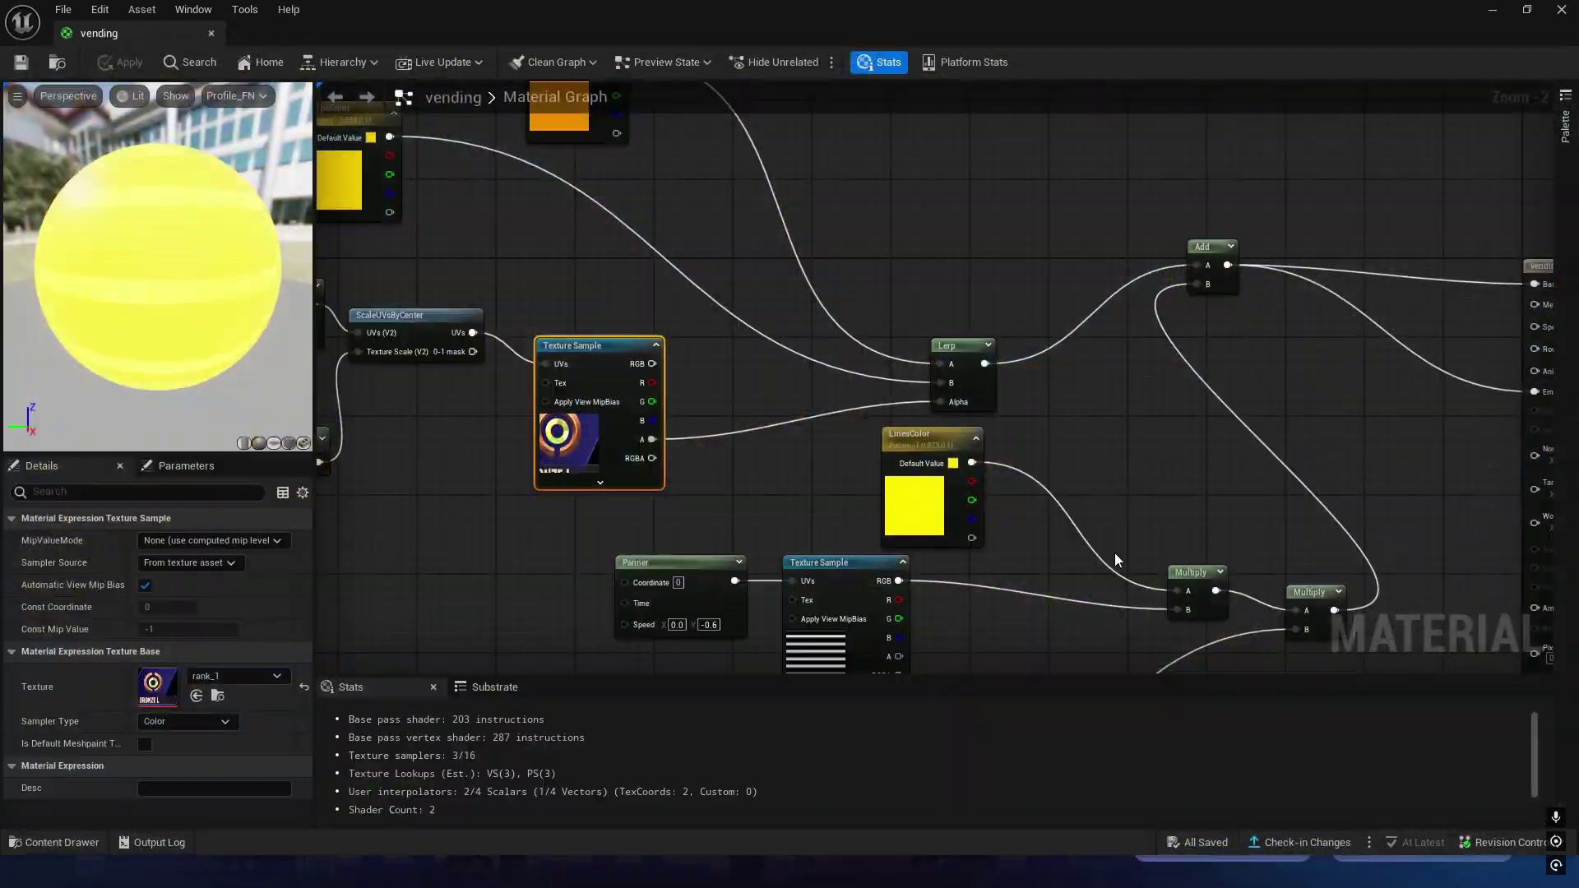
key(ctrl+z)
mouse_move(694, 239)
right_down()
mouse_move(749, 309)
mouse_move(392, 154)
right_up()
right_drag(474, 331, 552, 299)
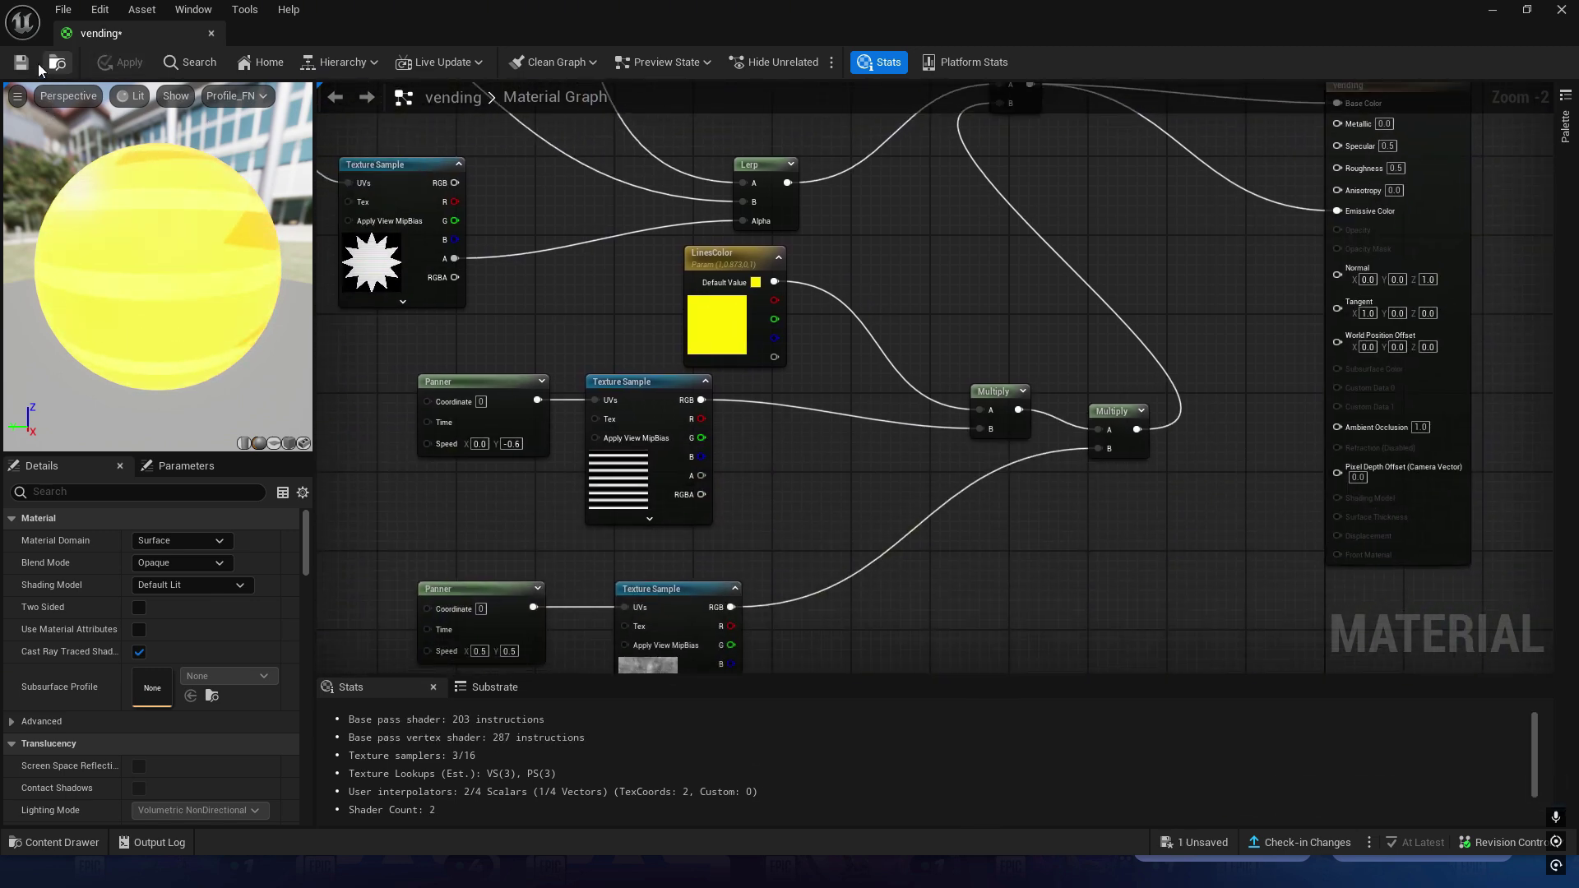
Hide the material editor and move in on the rifle wall to inspect its tiles.
click(1494, 13)
scroll(685, 528, up, 3)
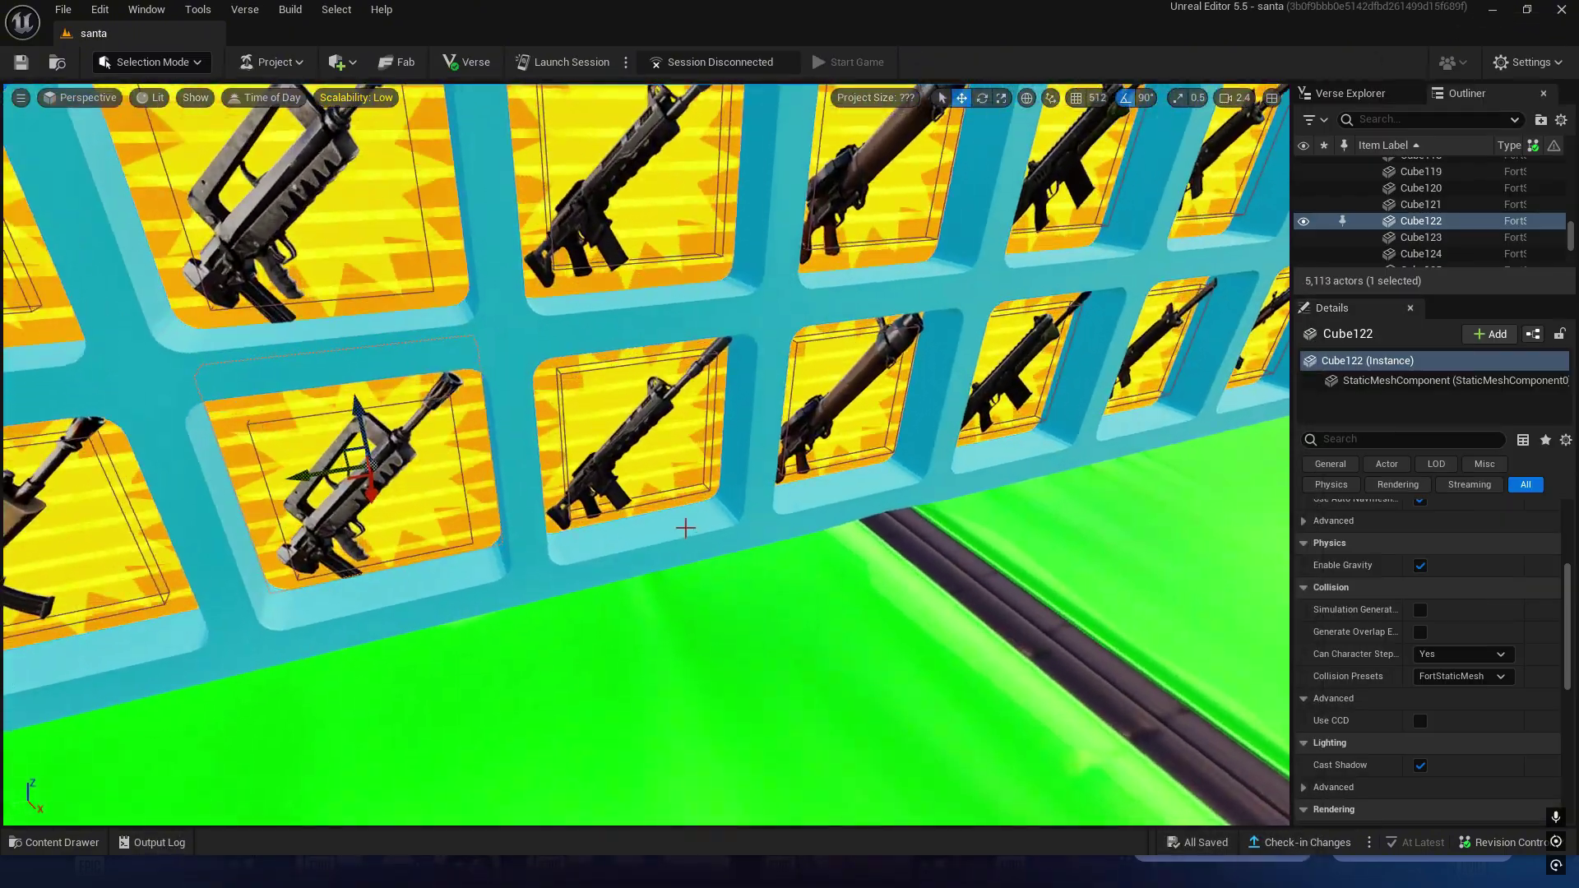
click(642, 432)
scroll(555, 408, up, 3)
scroll(503, 353, up, 3)
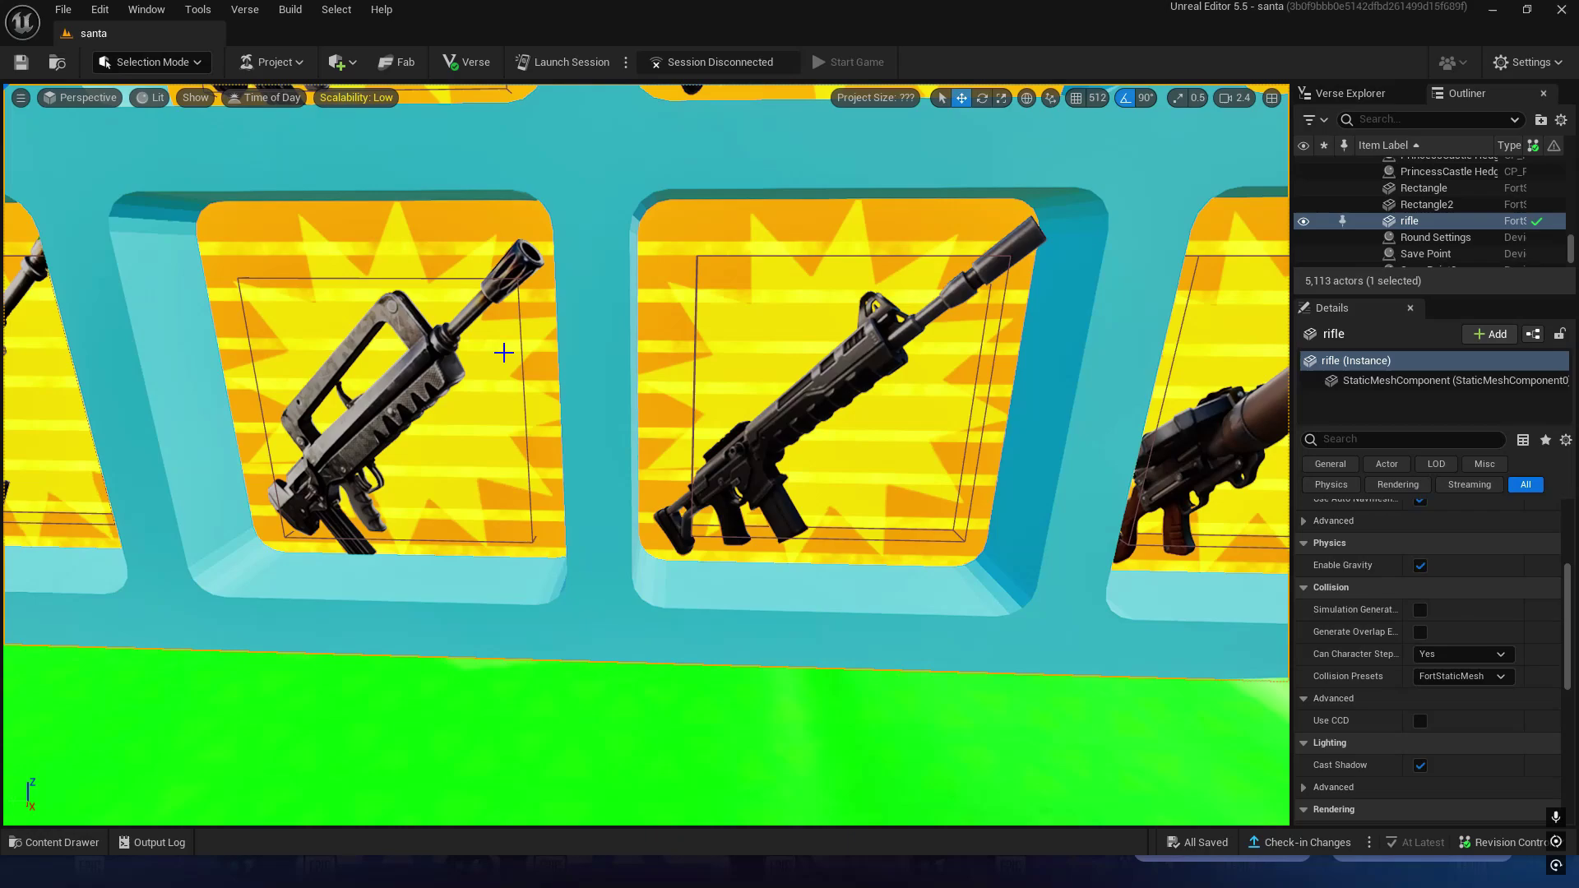
scroll(503, 353, down, 1)
scroll(917, 436, down, 3)
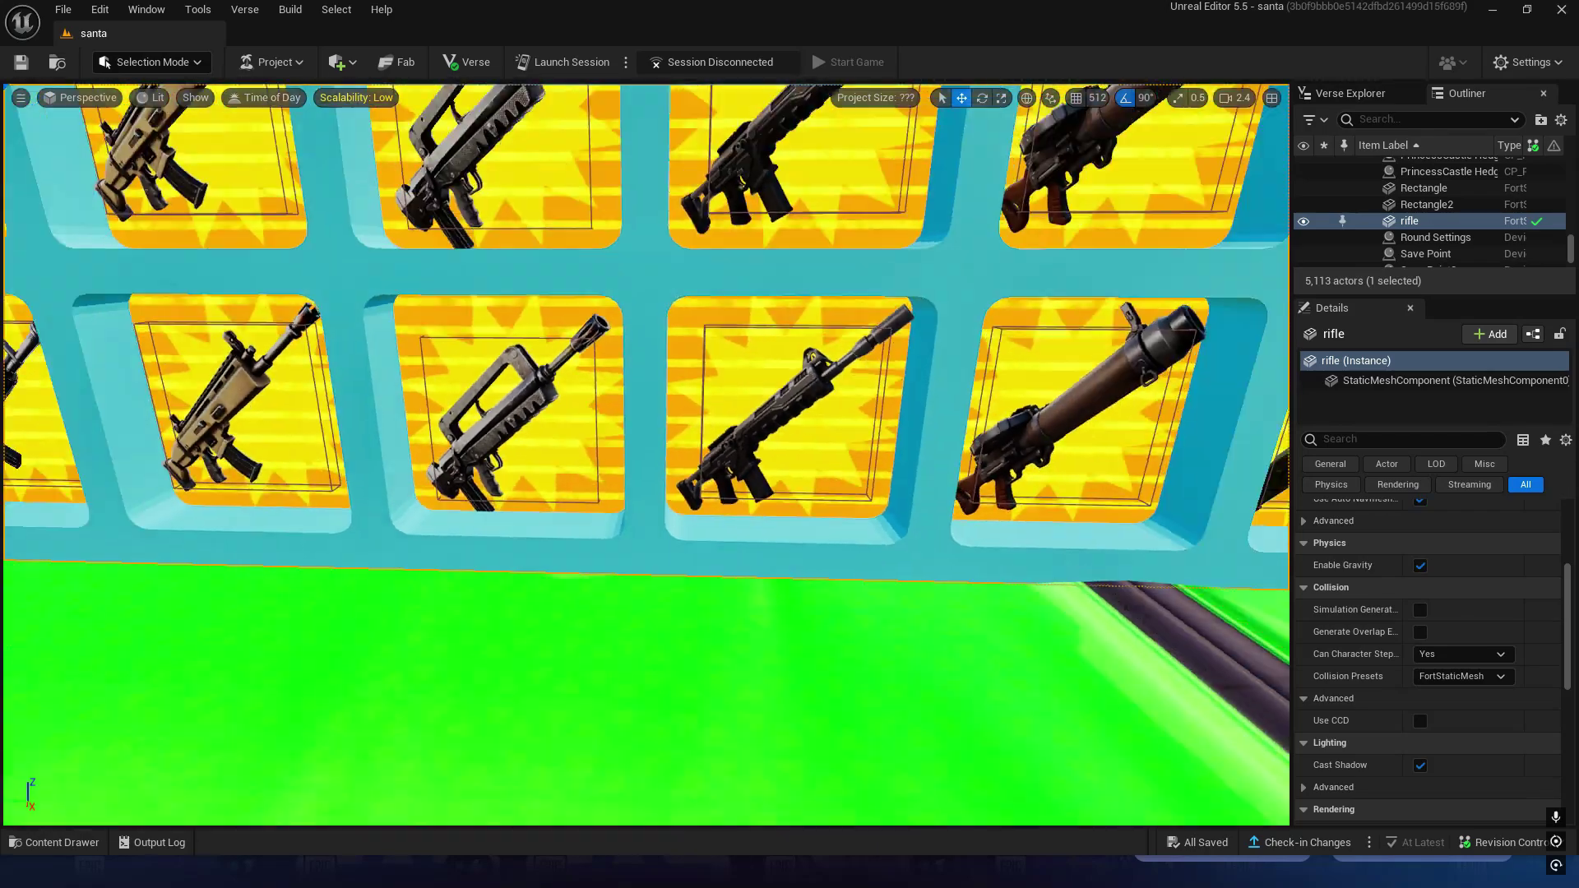
scroll(335, 758, down, 3)
scroll(608, 475, up, 2)
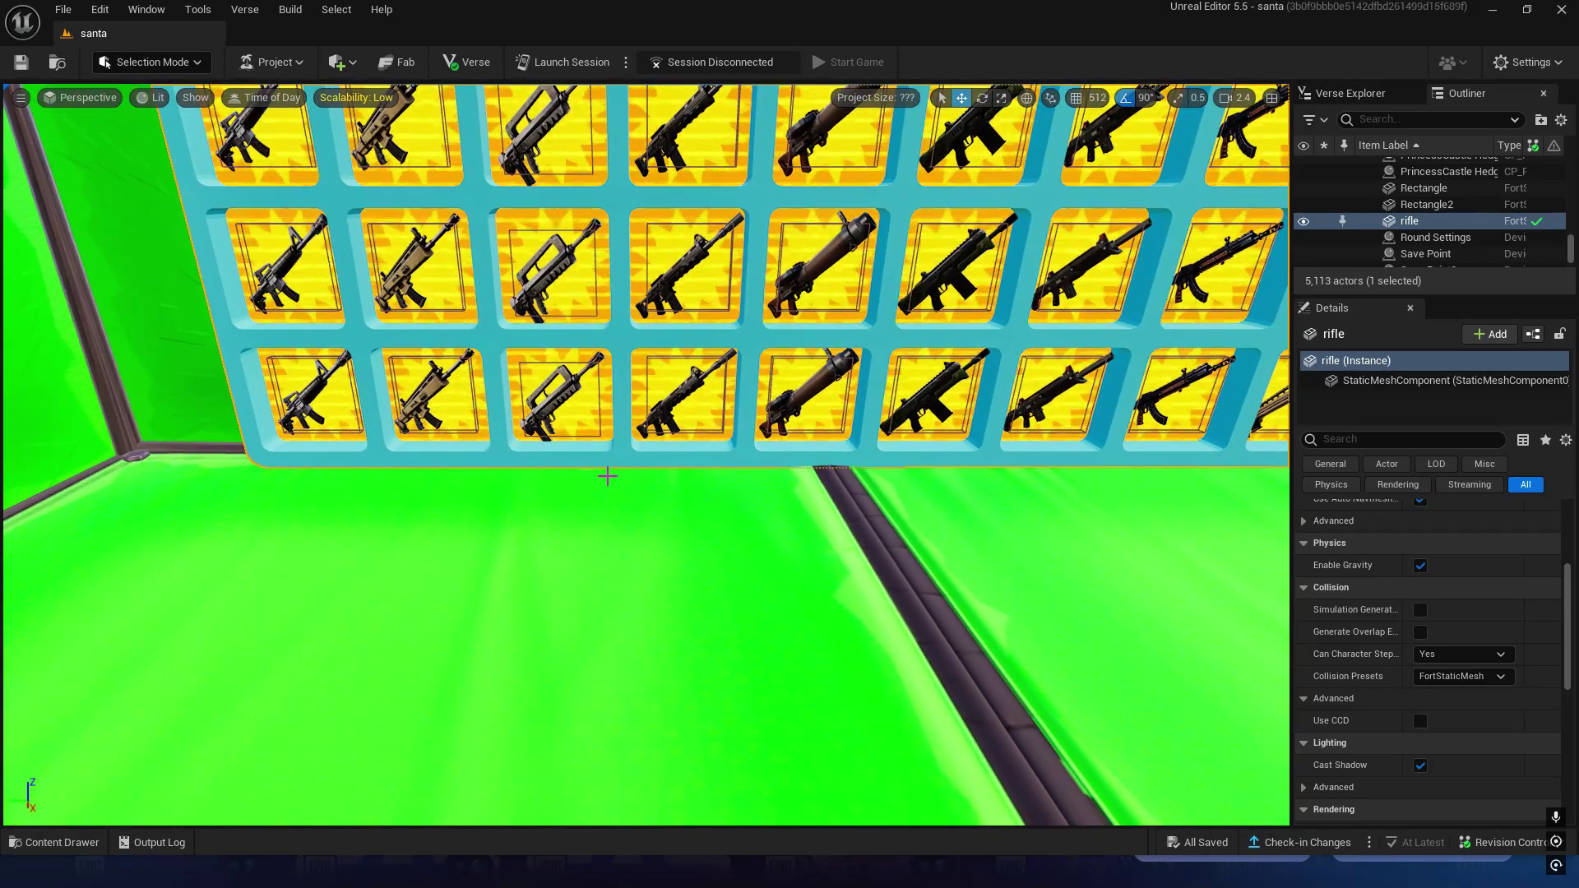
right_drag(607, 475, 687, 324)
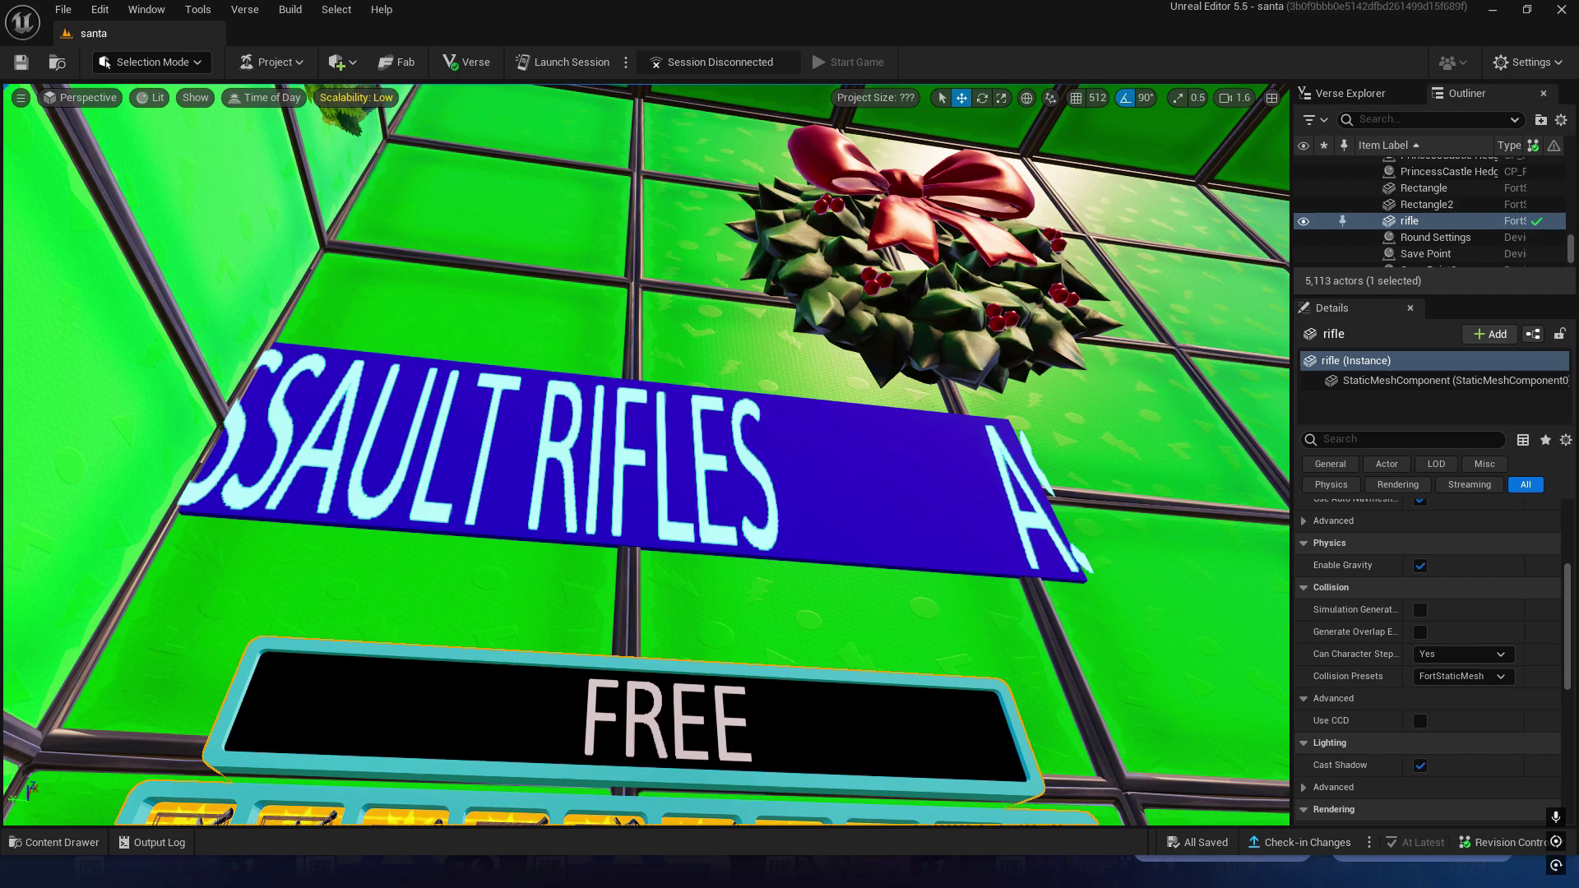
click(607, 474)
right_drag(608, 476, 607, 476)
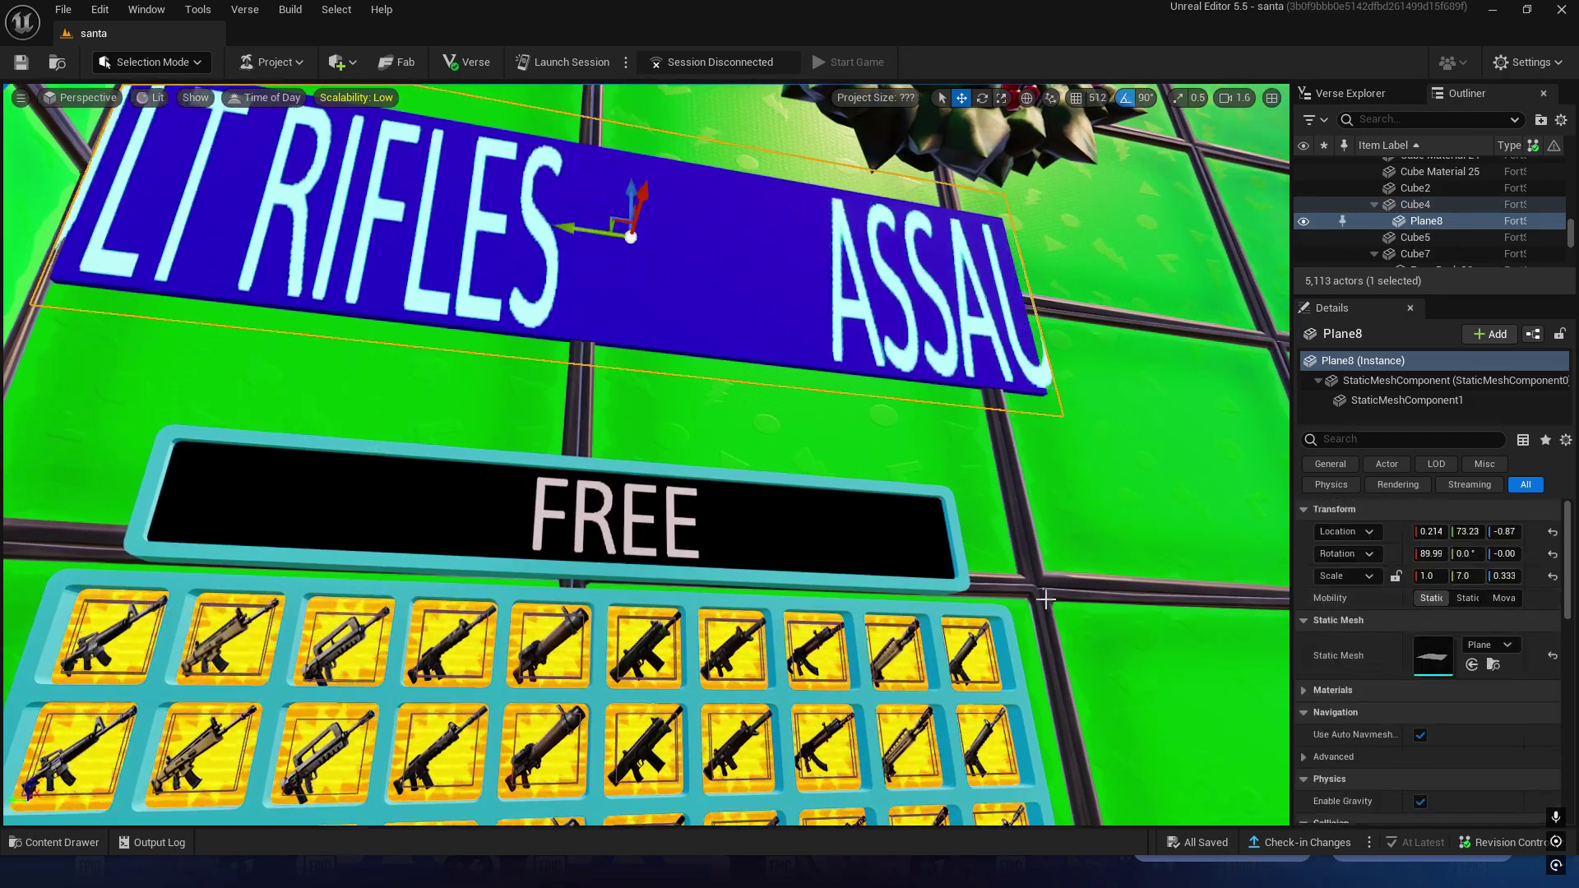
right_drag(1045, 599, 1045, 599)
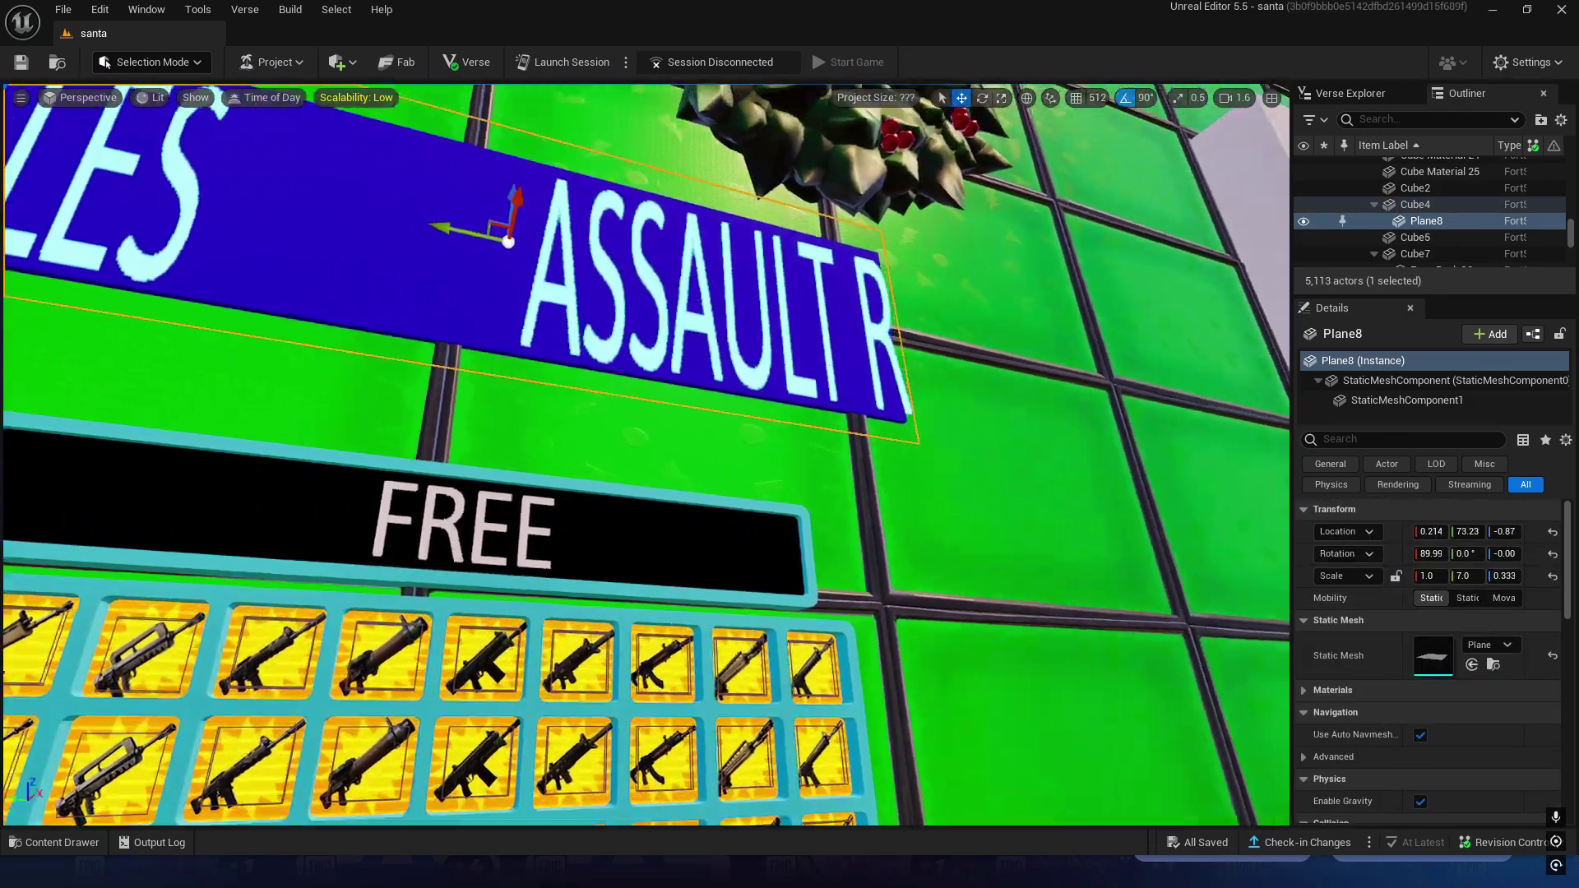
right_drag(770, 424, 770, 423)
scroll(772, 423, up, 1)
click(1407, 400)
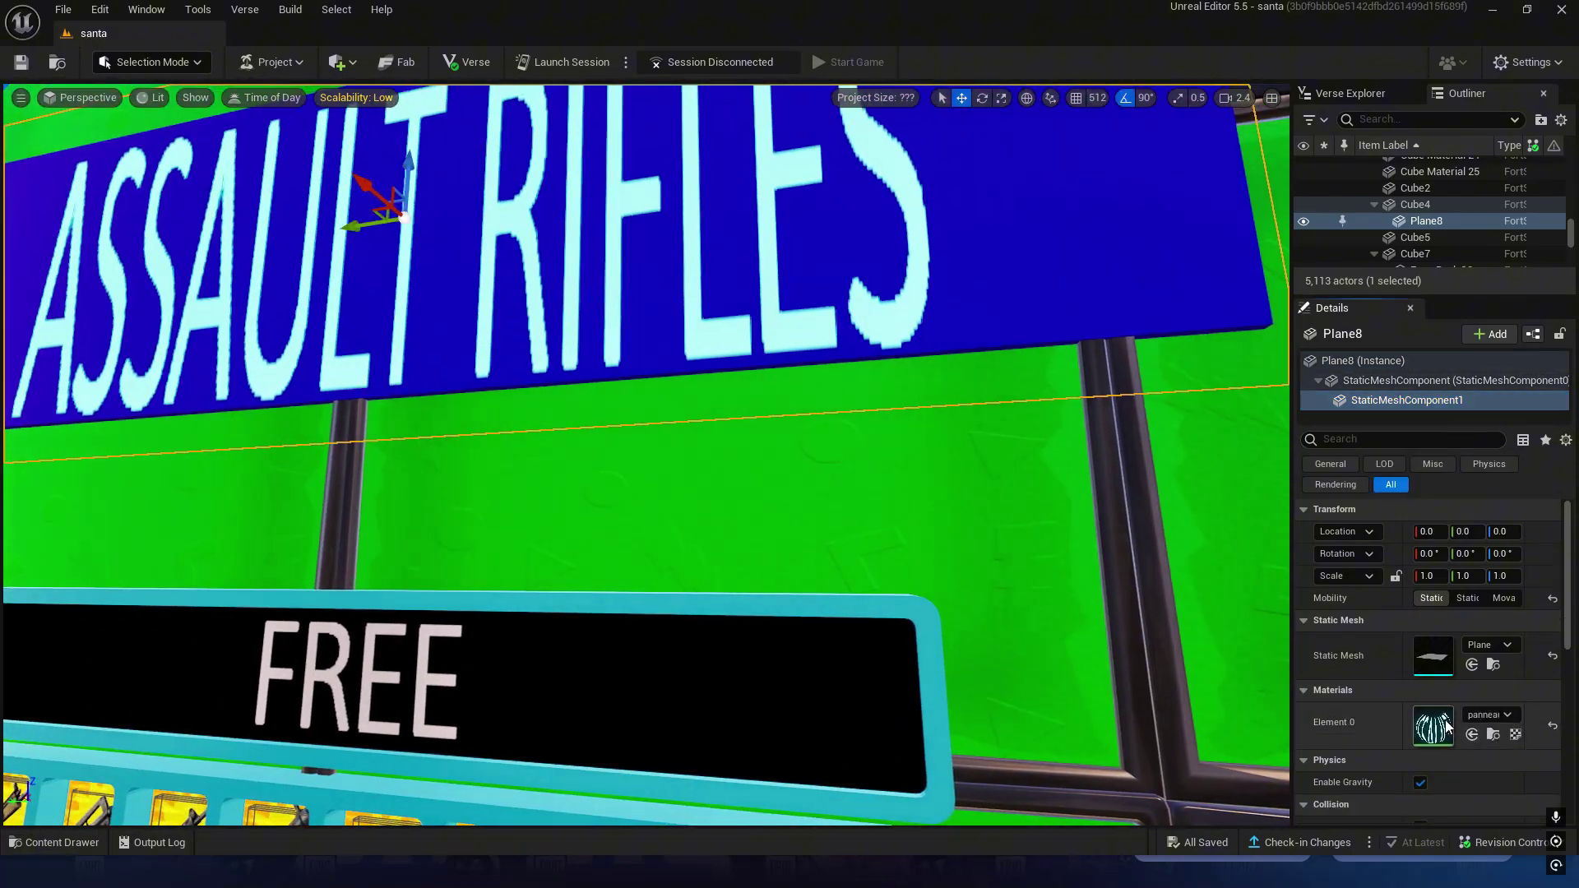
double_click(1434, 726)
right_drag(1171, 502, 1036, 554)
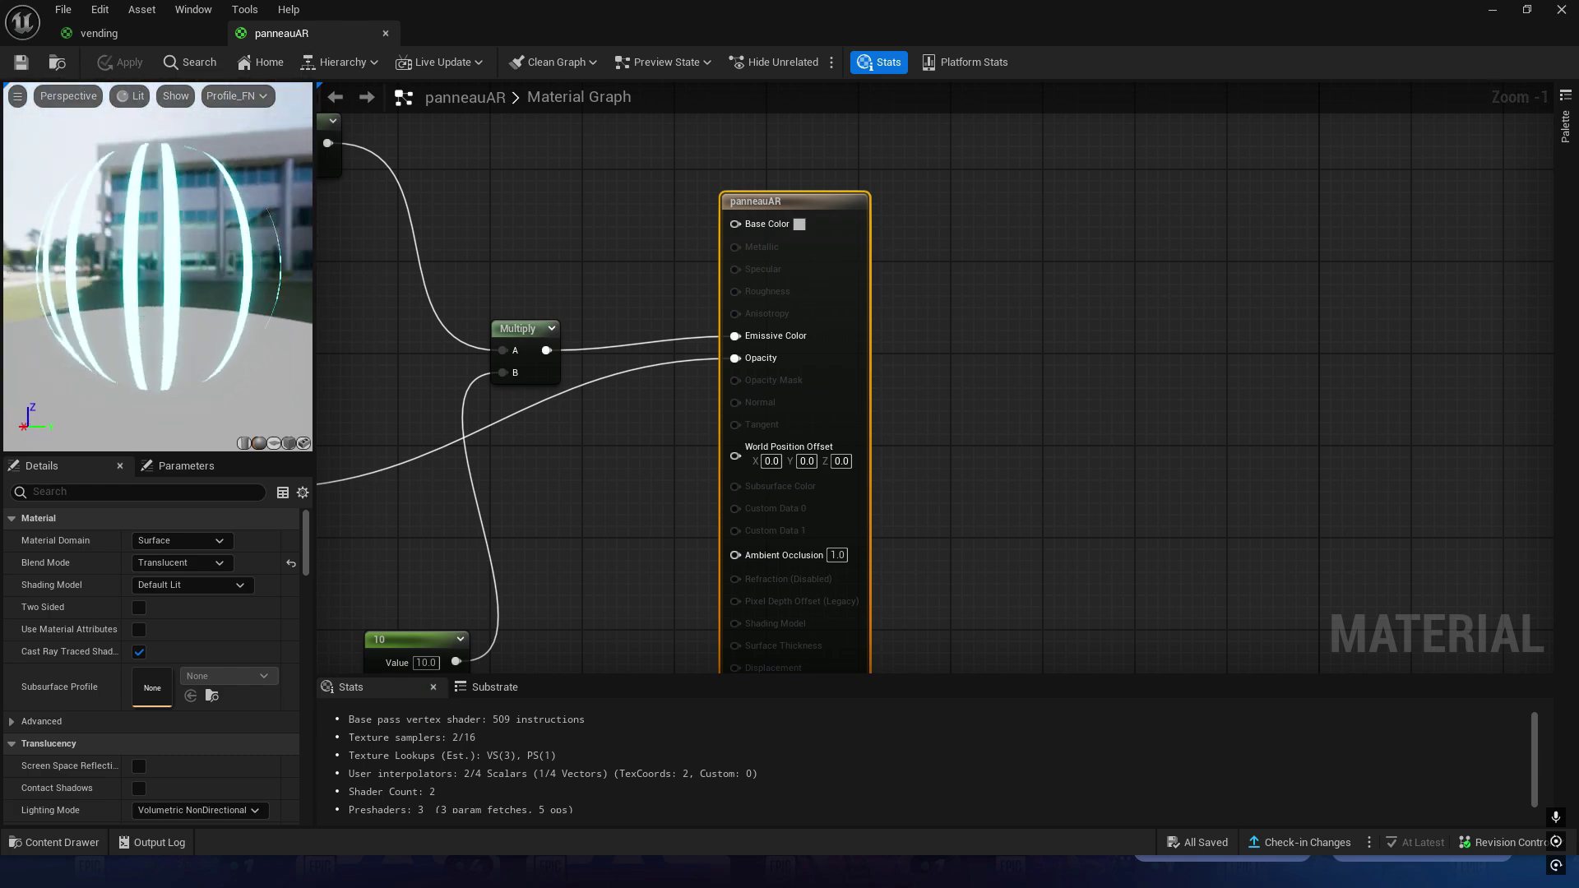
click(1560, 11)
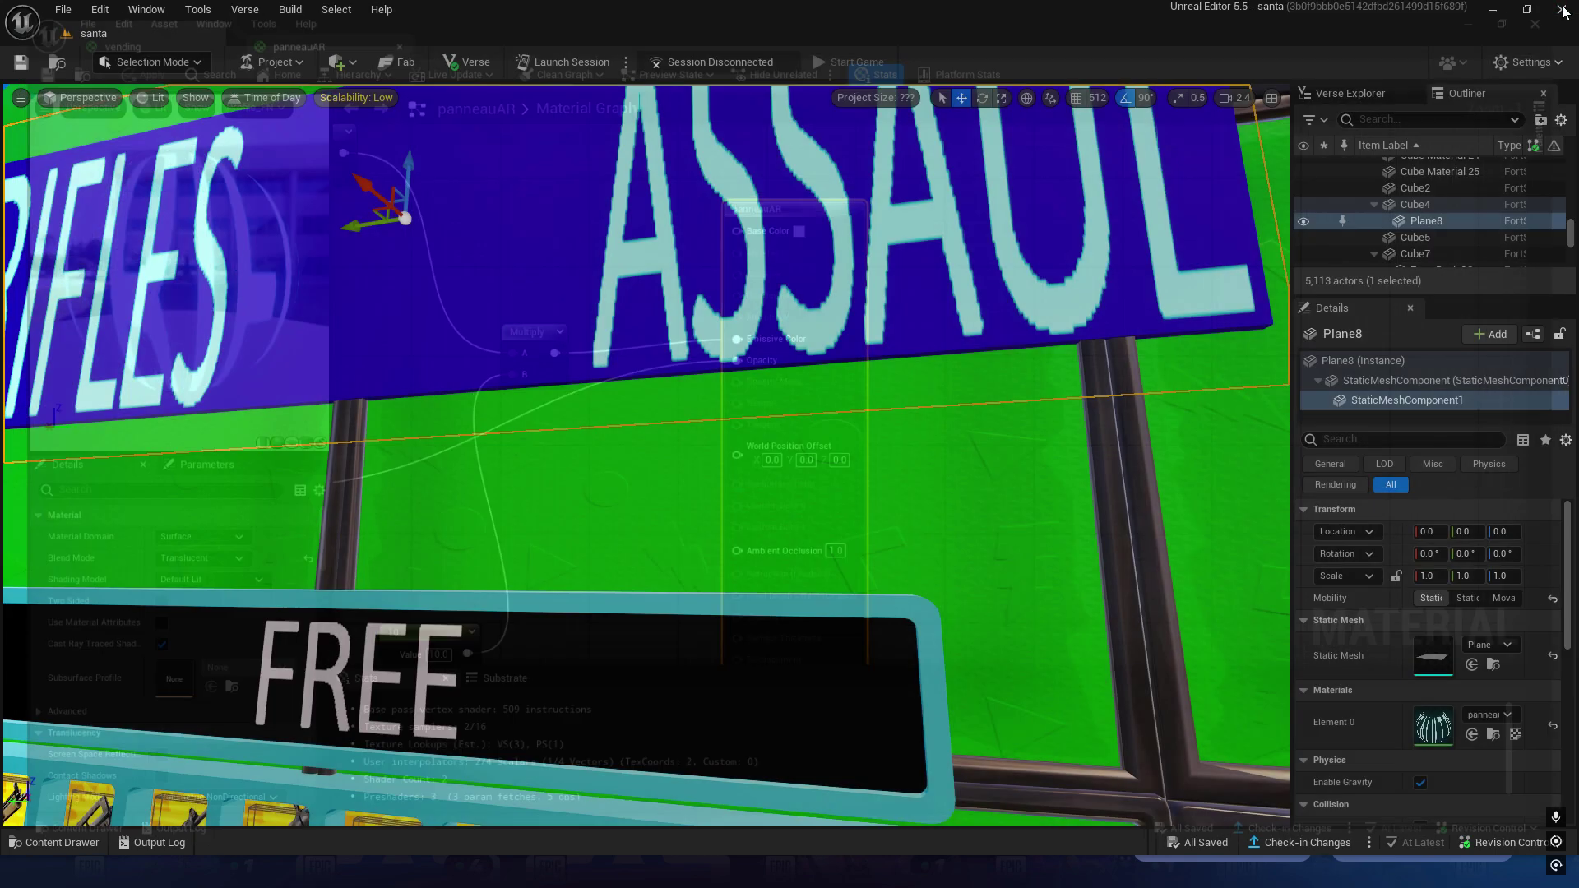
Recentre on the FREE board and select the rifle board actor to see its mesh and materials.
key(f)
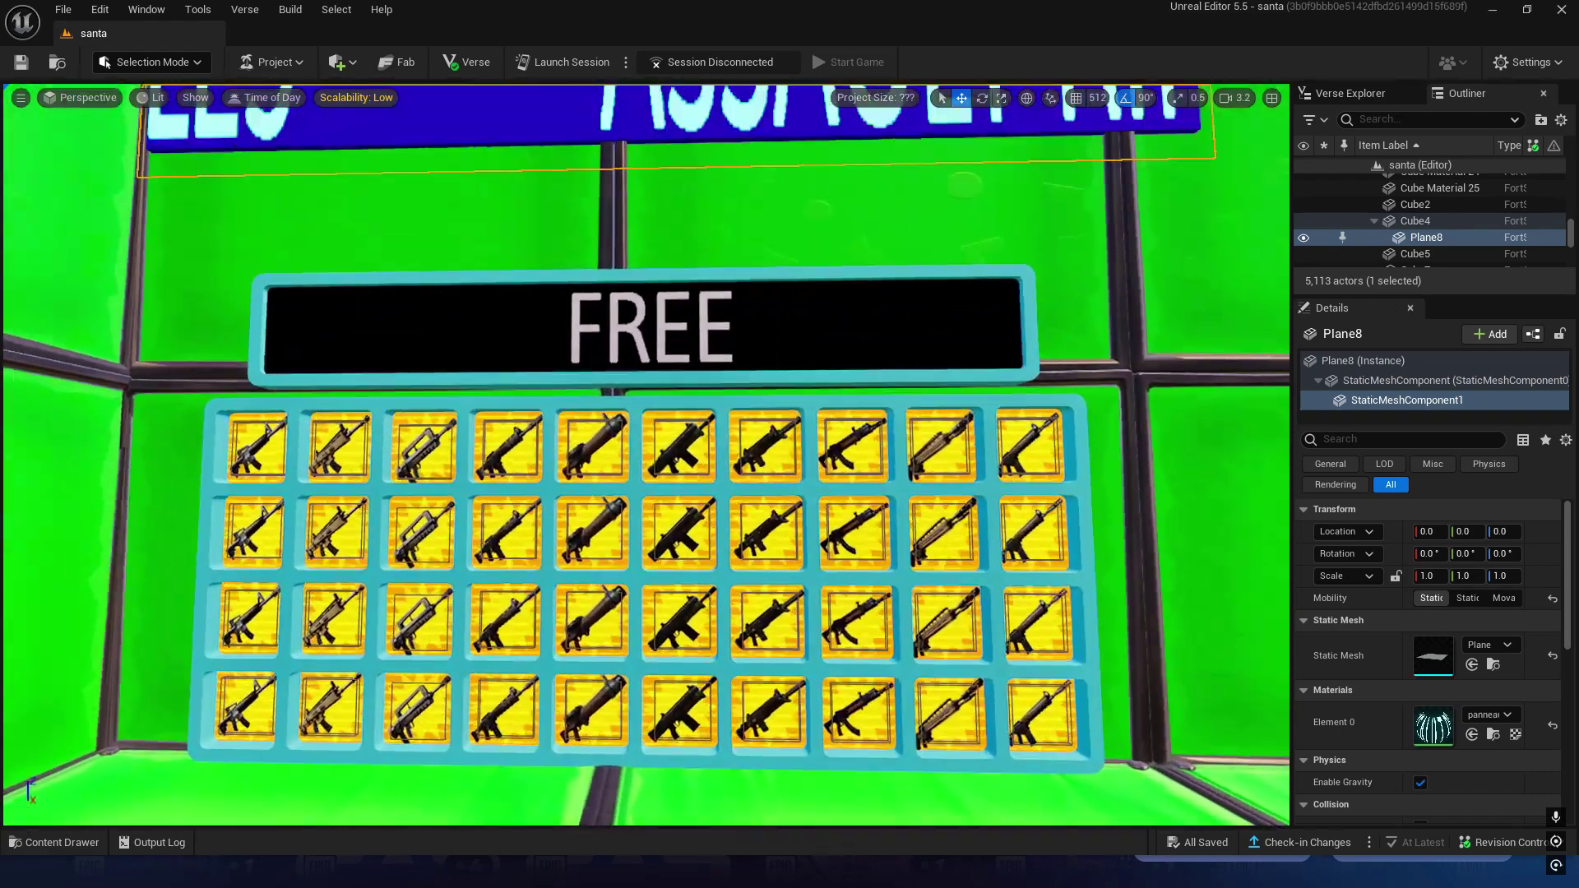
click(960, 315)
scroll(960, 315, up, 2)
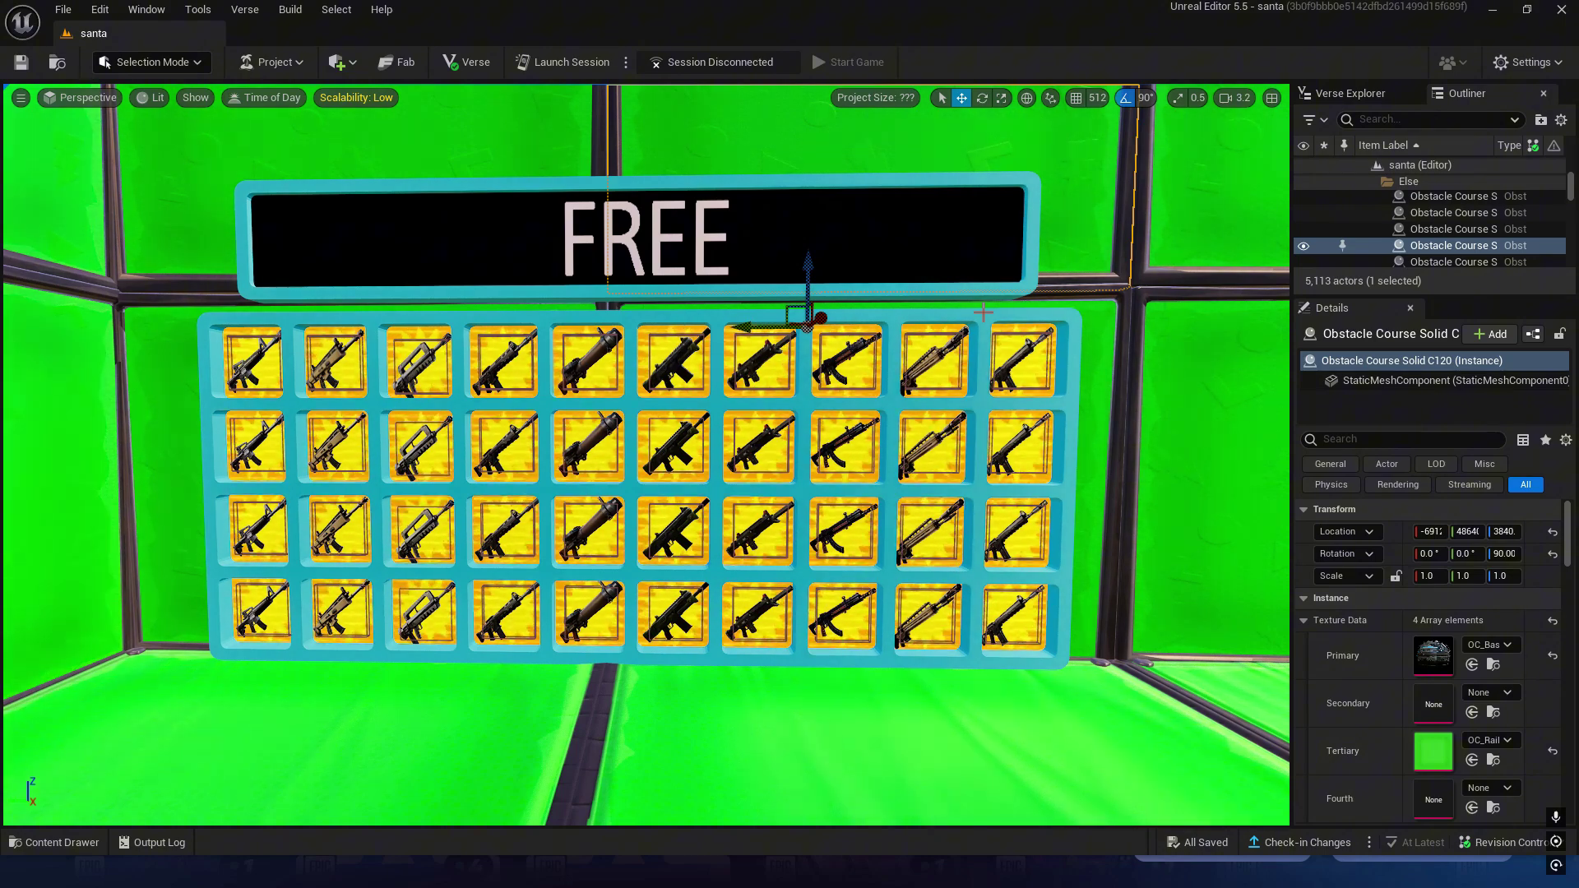
click(1034, 262)
scroll(1035, 262, up, 2)
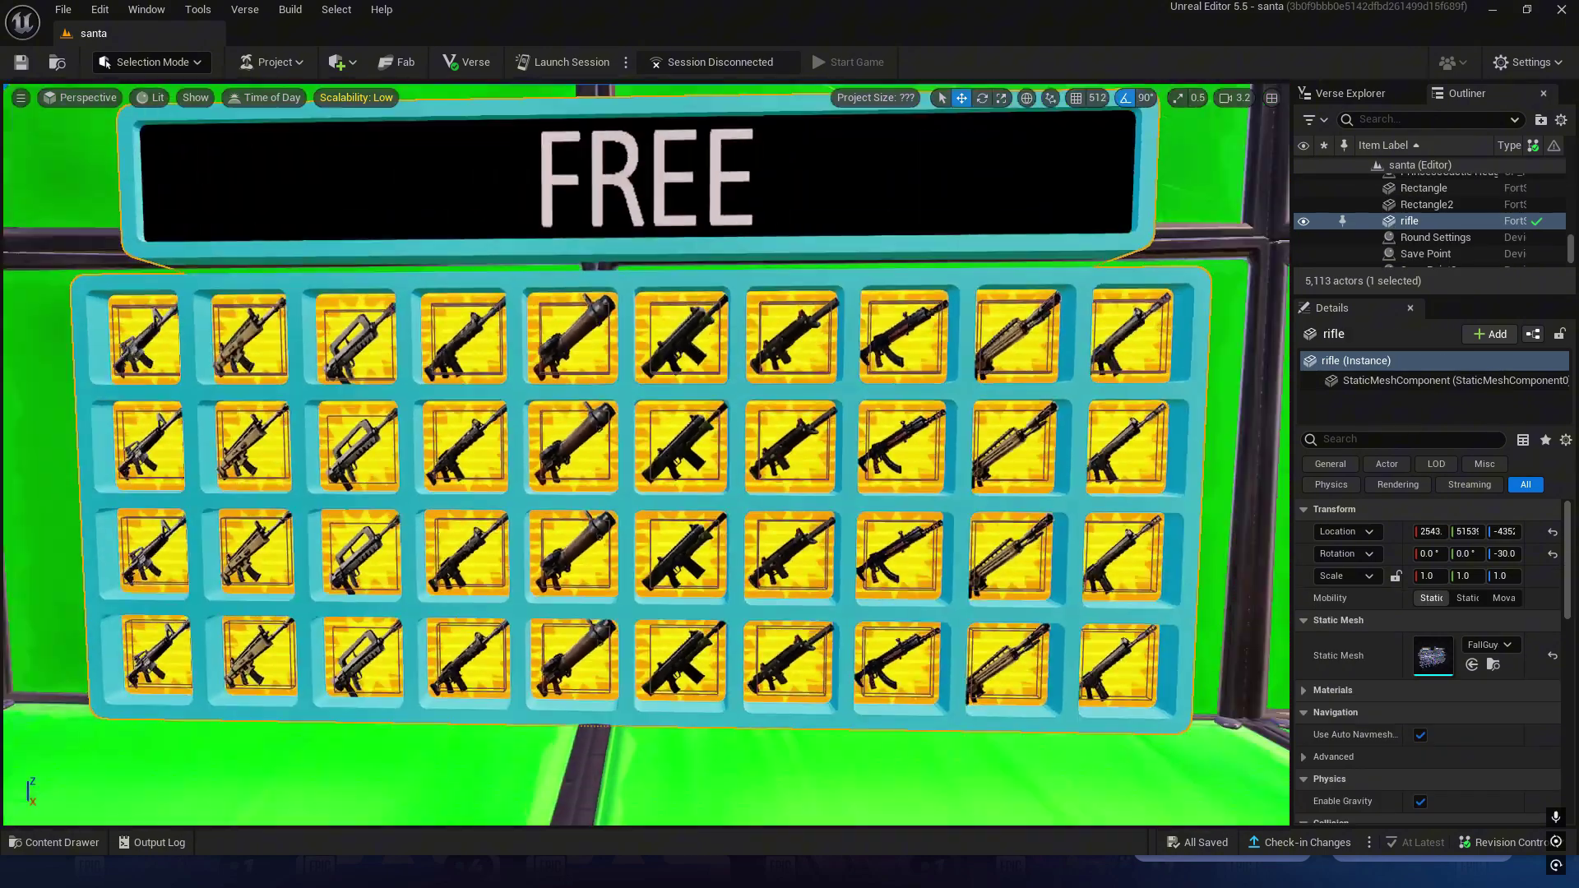
scroll(1314, 598, down, 3)
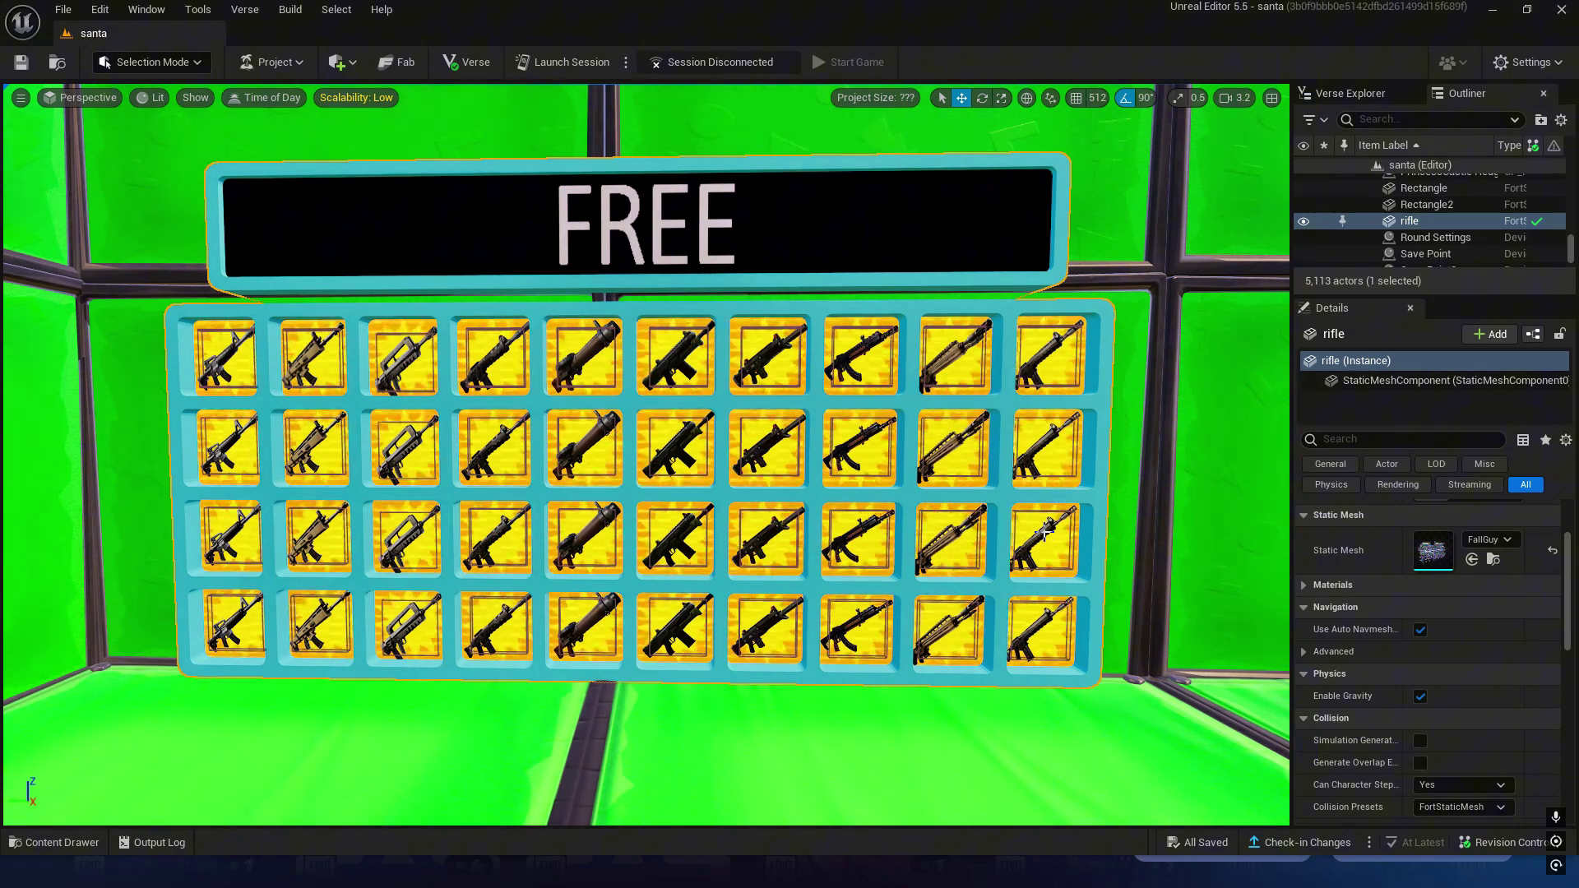
Set the frame's Element 0 material to blue, then to the orange MI_Sim.
click(1310, 583)
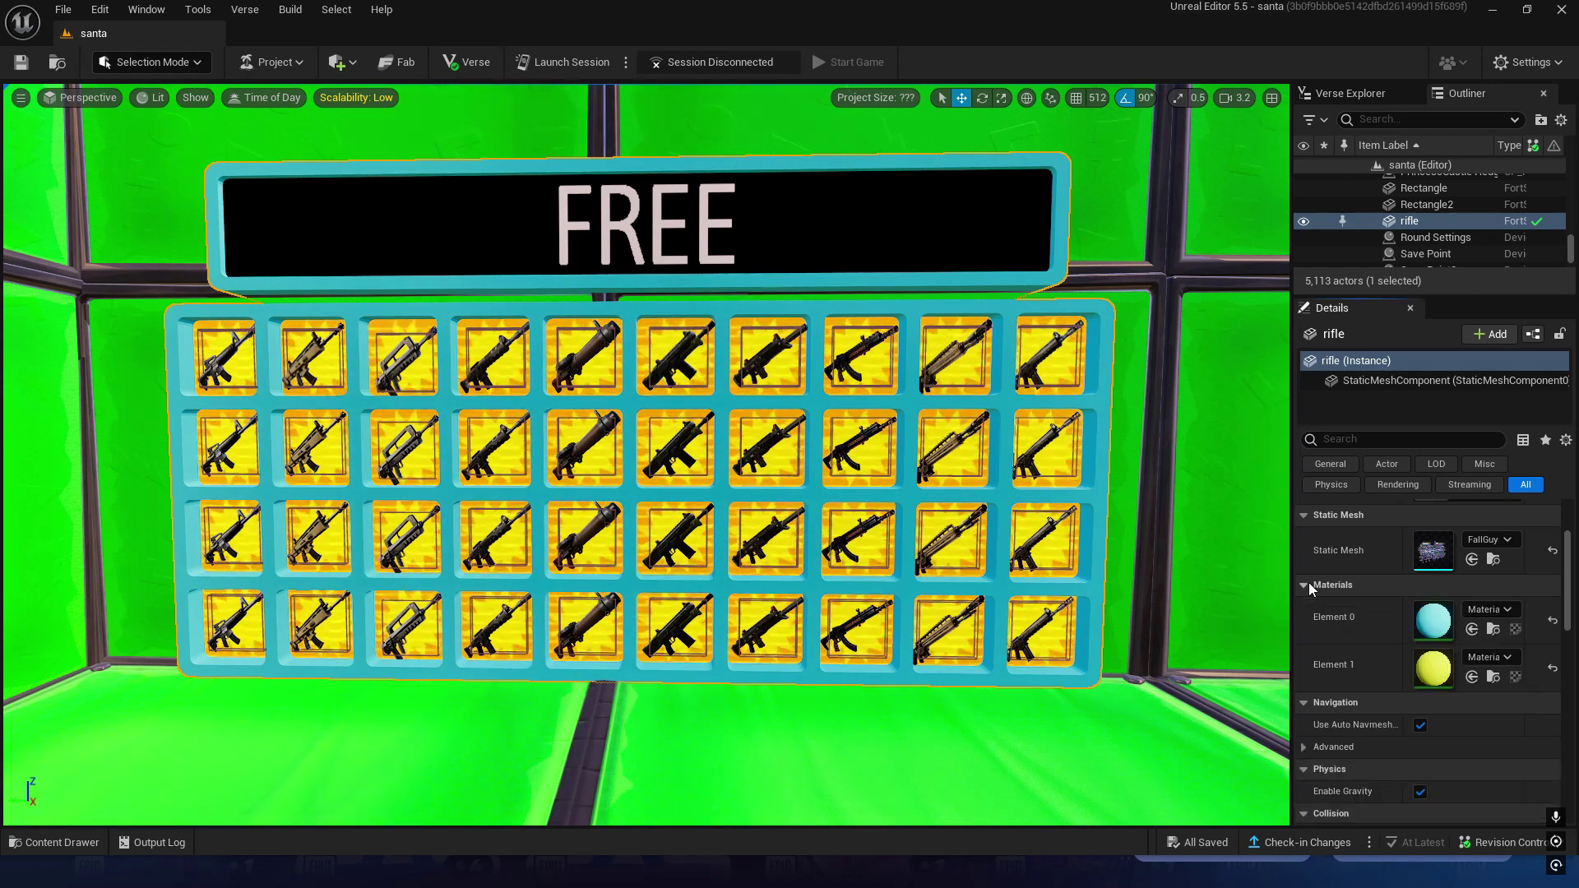
click(1488, 610)
click(1418, 448)
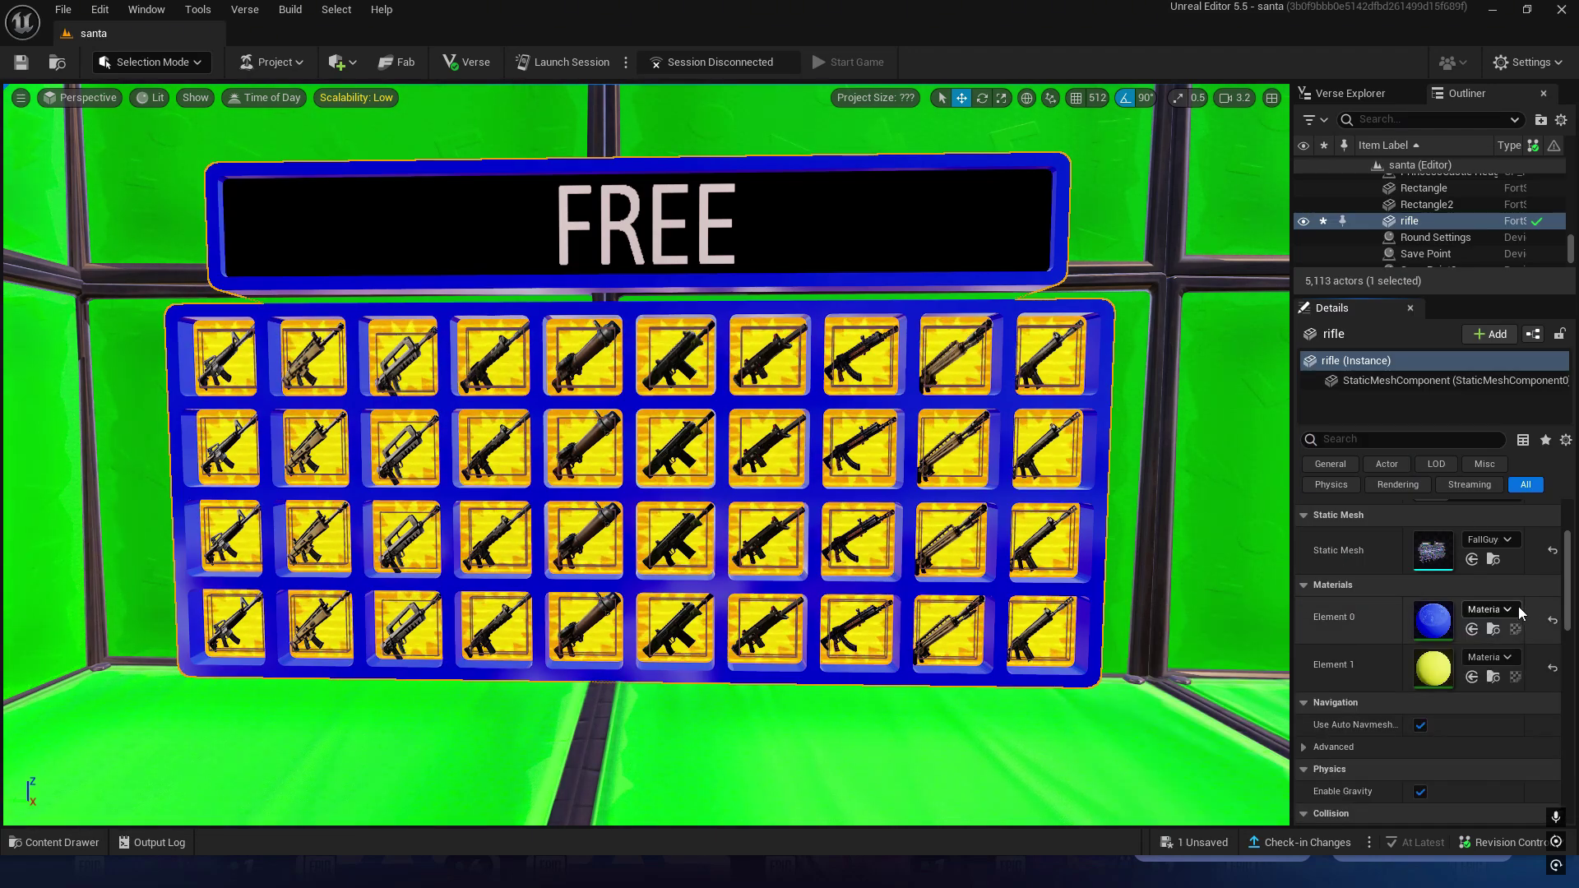
click(1489, 611)
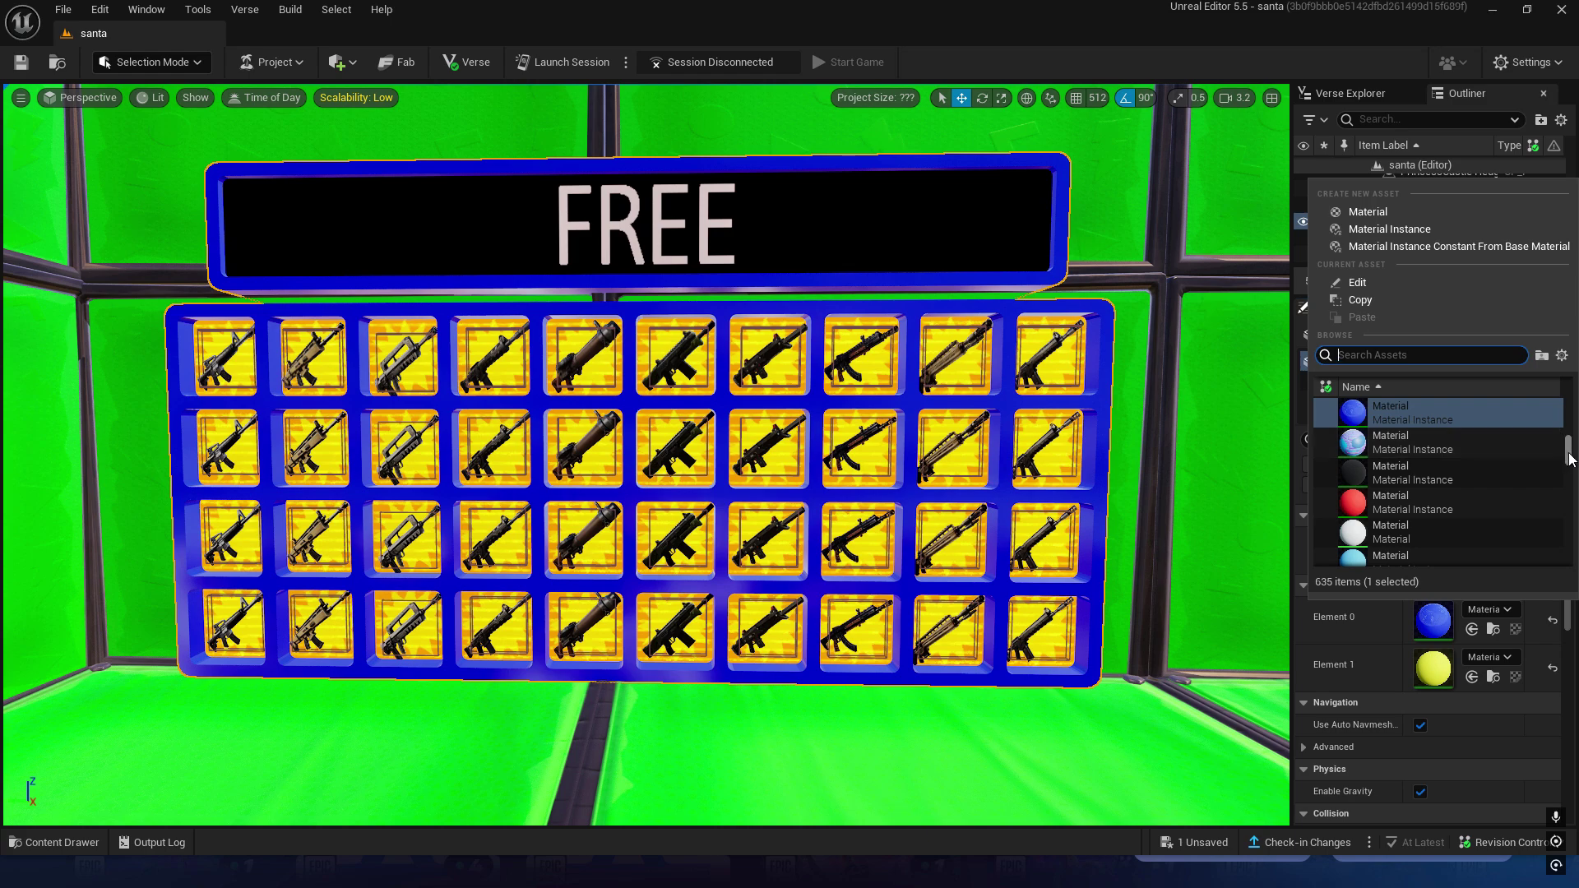
drag(1569, 457, 1570, 493)
click(1418, 458)
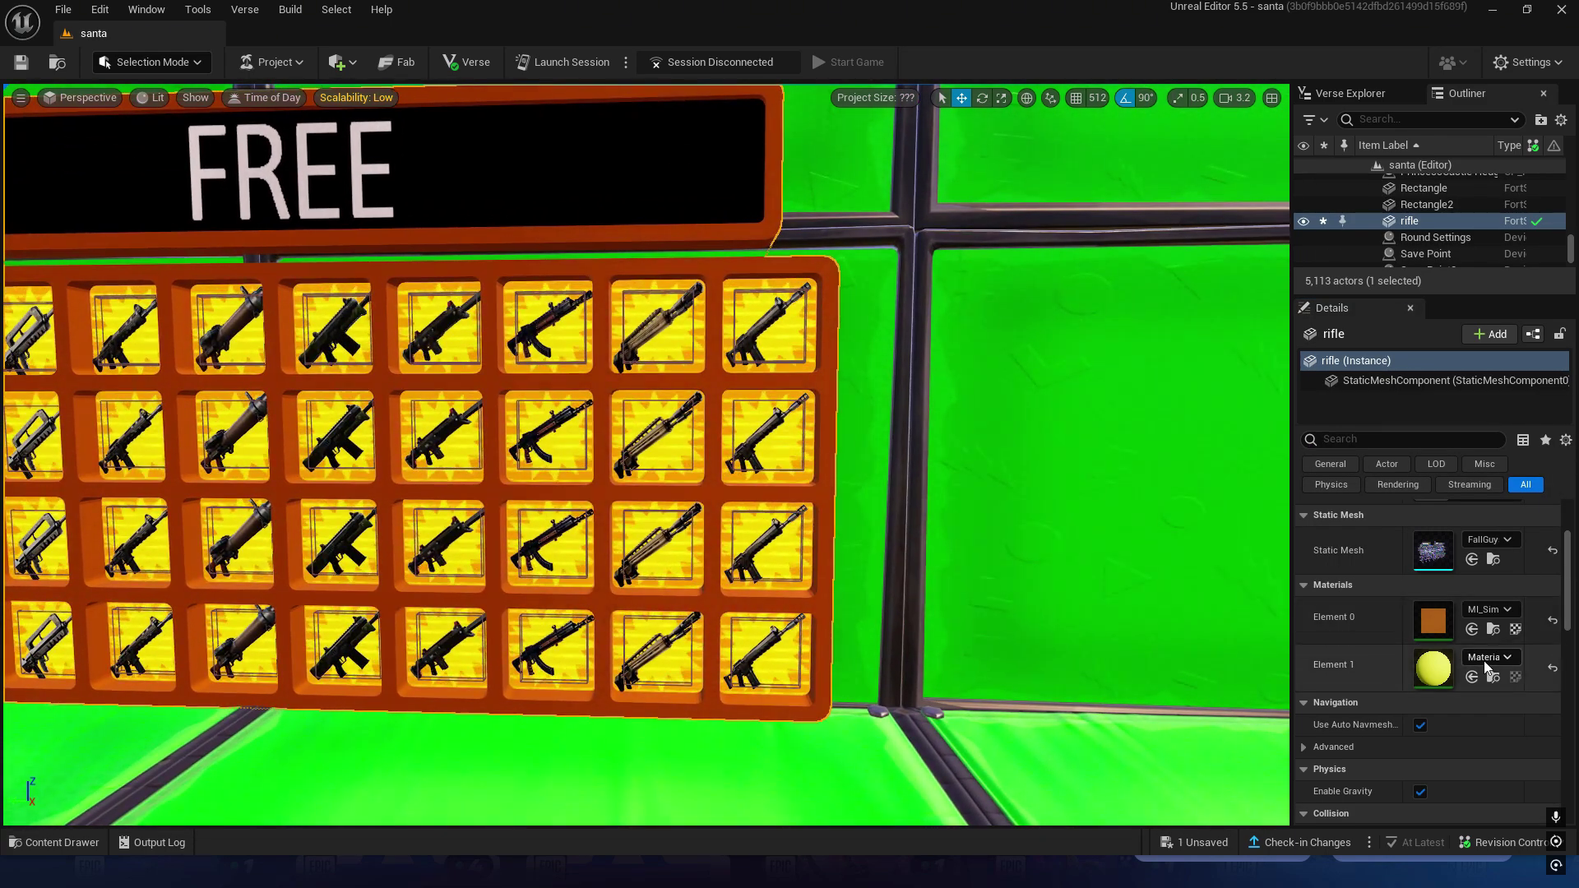
Set Element 1 to the pink Material_001 and view the recoloured board from across the room.
click(1489, 658)
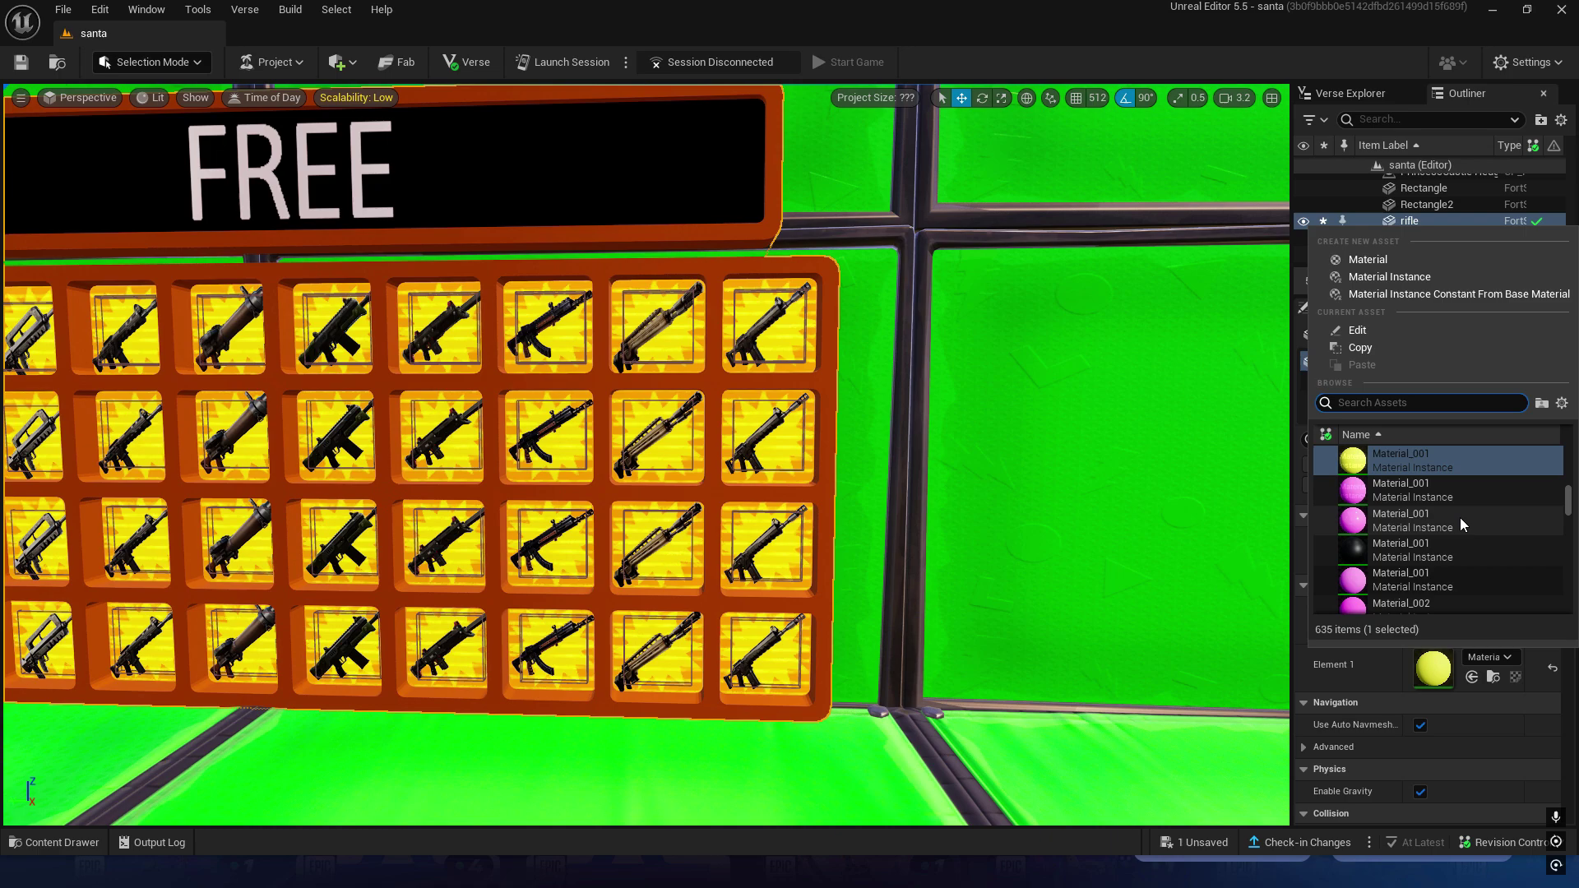
click(1428, 507)
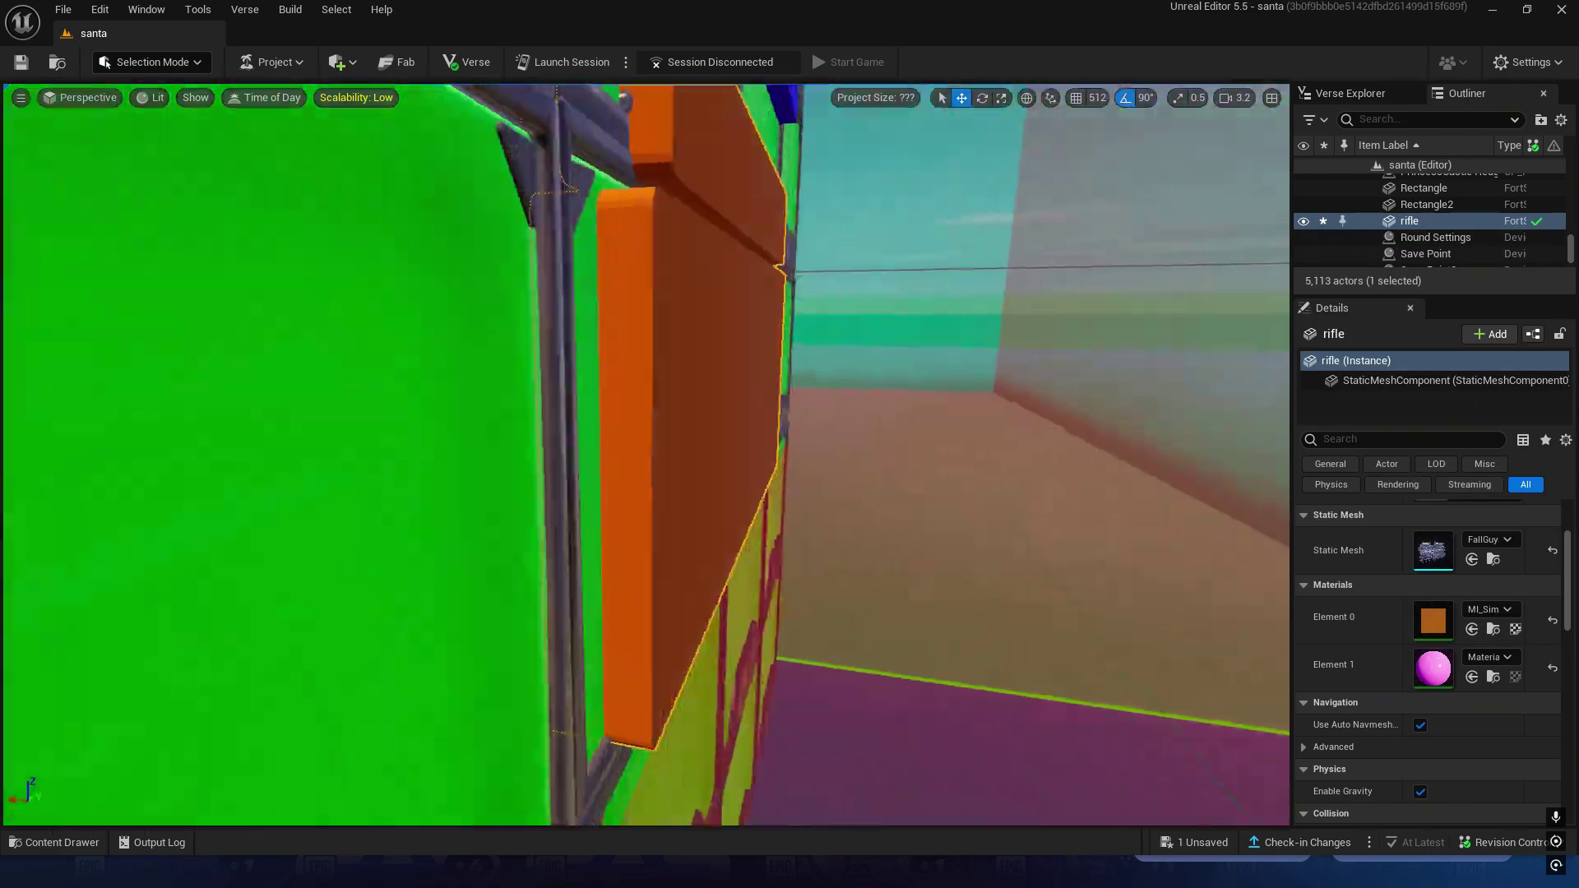
right_drag(646, 455, 644, 455)
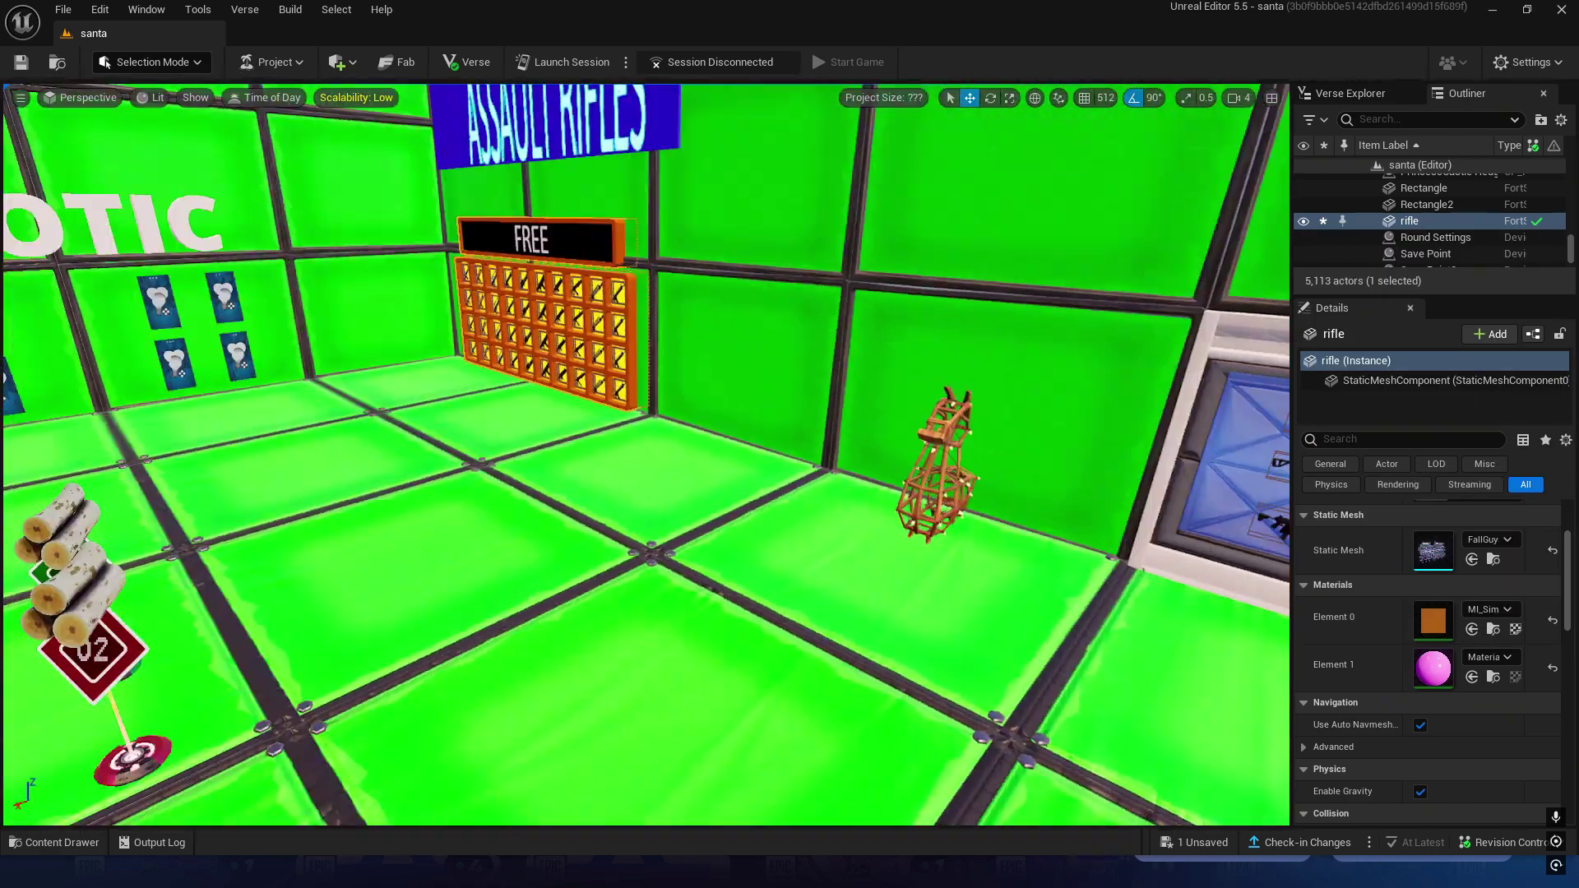
right_drag(768, 274, 802, 293)
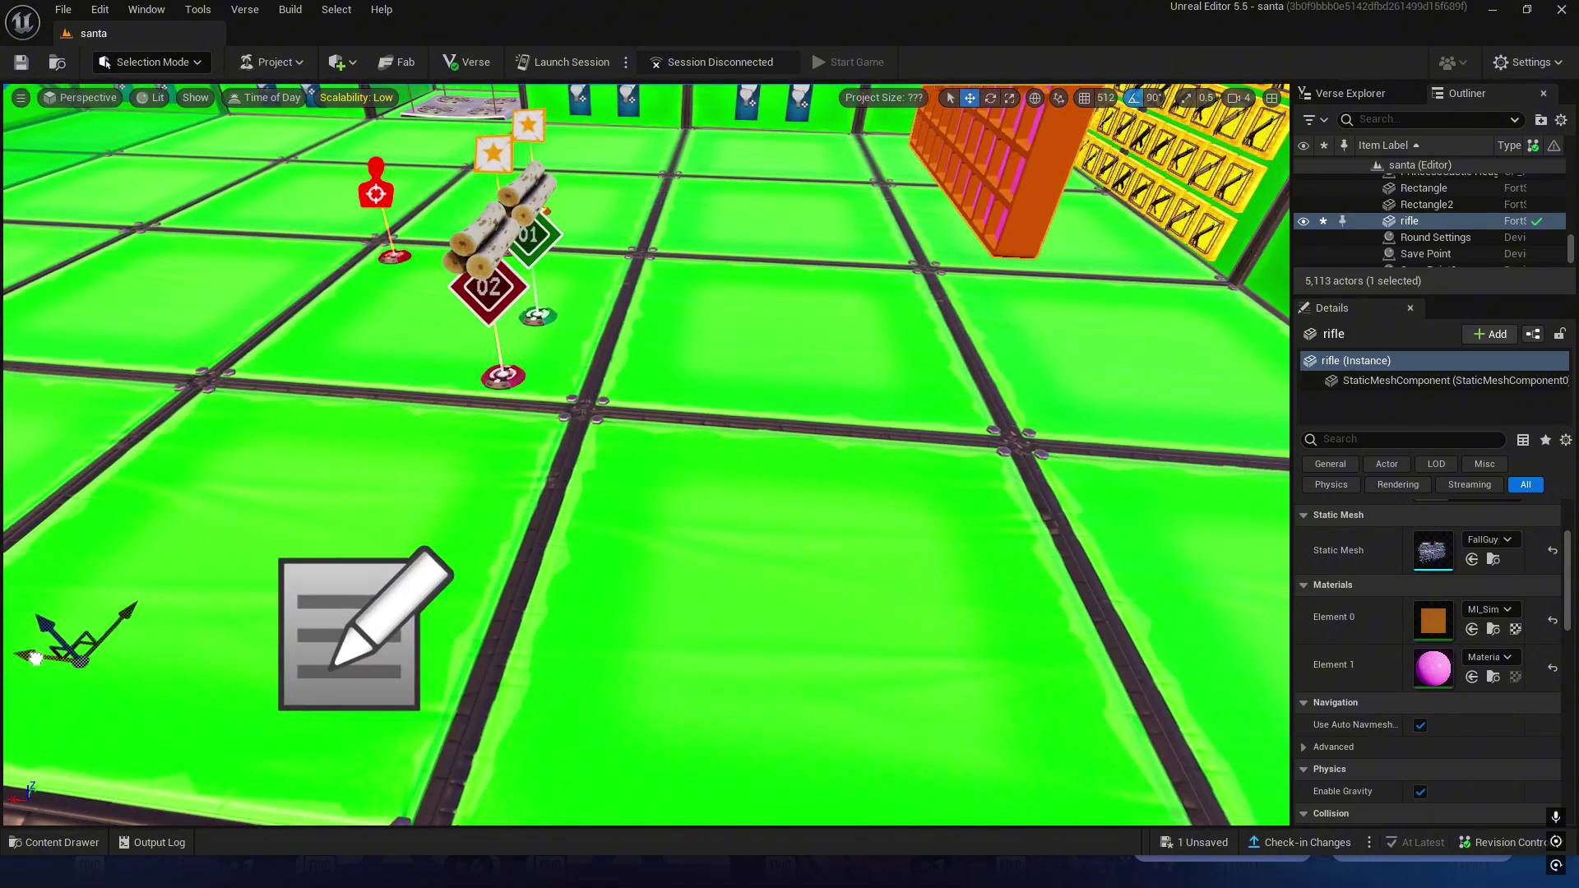
right_drag(645, 455, 645, 455)
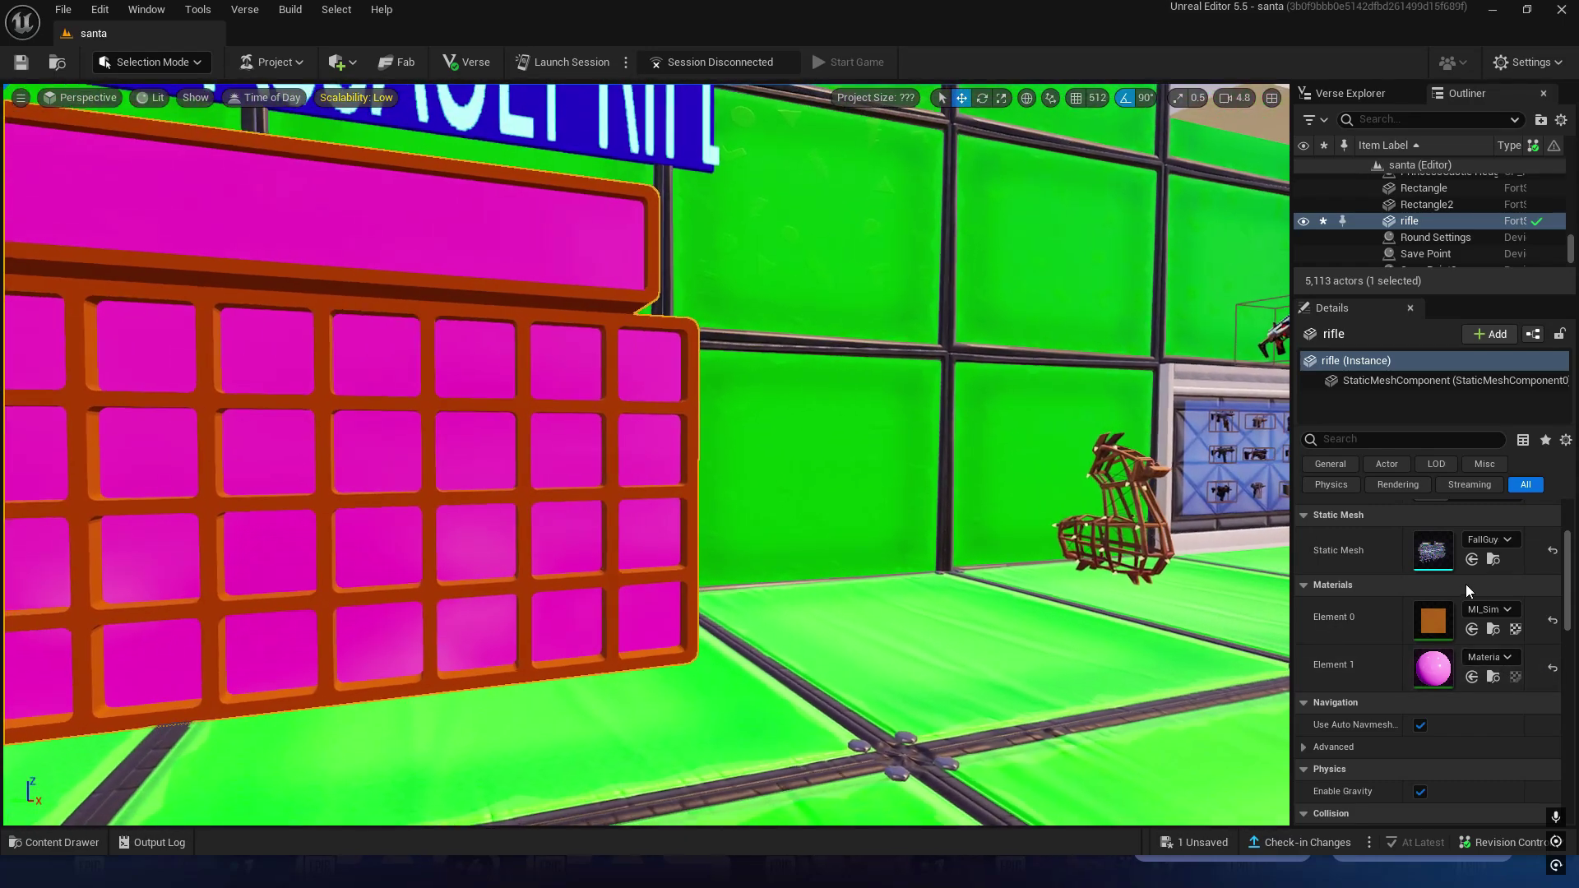
Try blinn7S red, Bubble_Fencing_Yellow and the striped buildfigh material on the frame's Element 0.
click(1488, 606)
click(1460, 486)
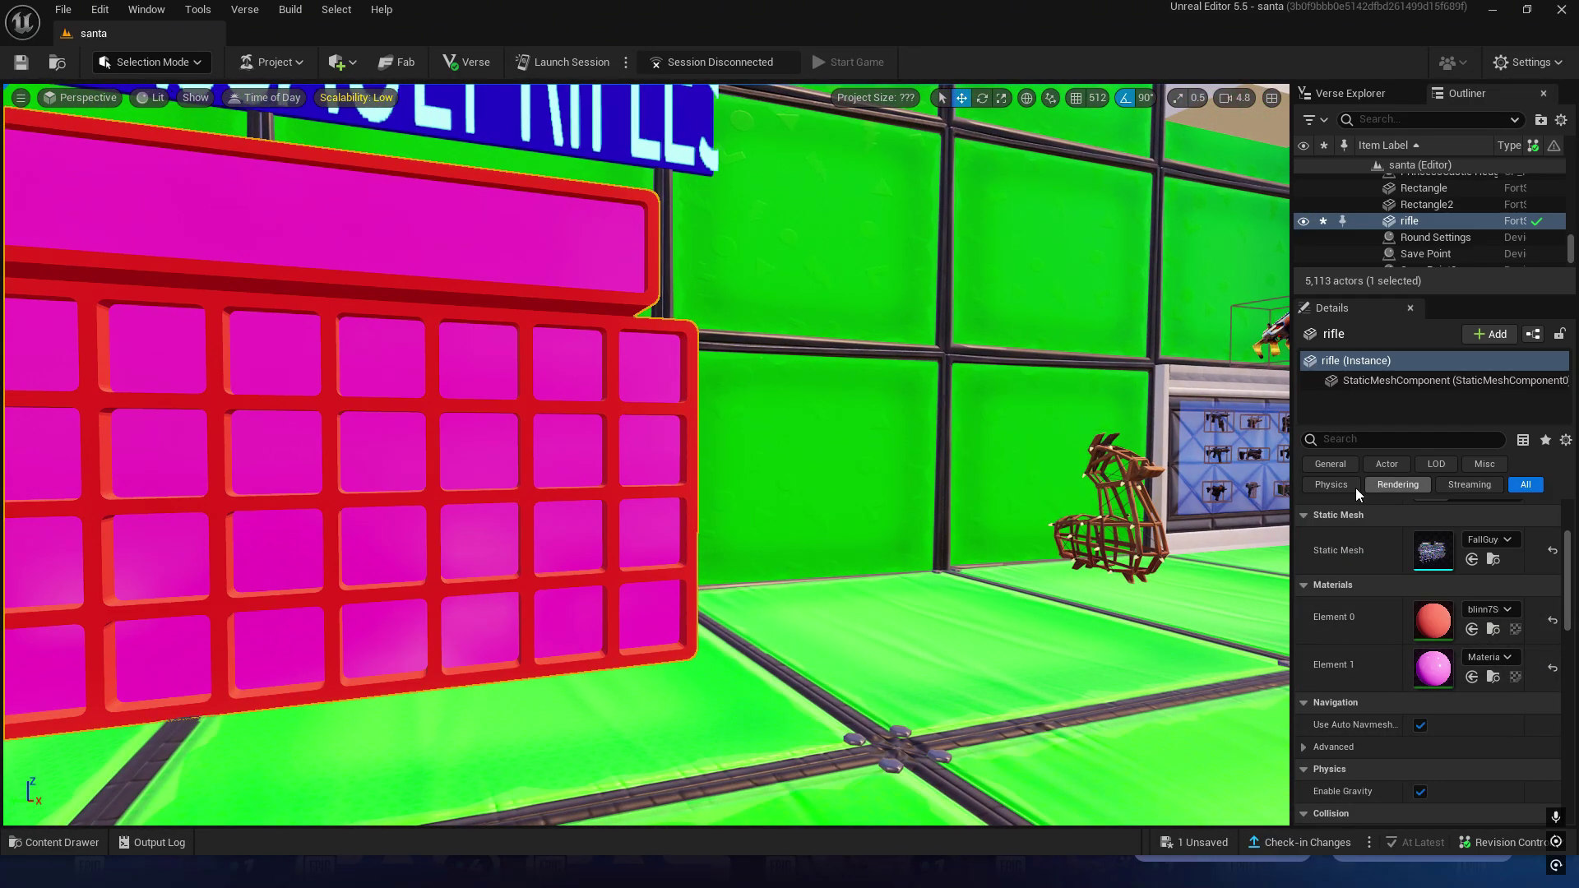
click(1486, 600)
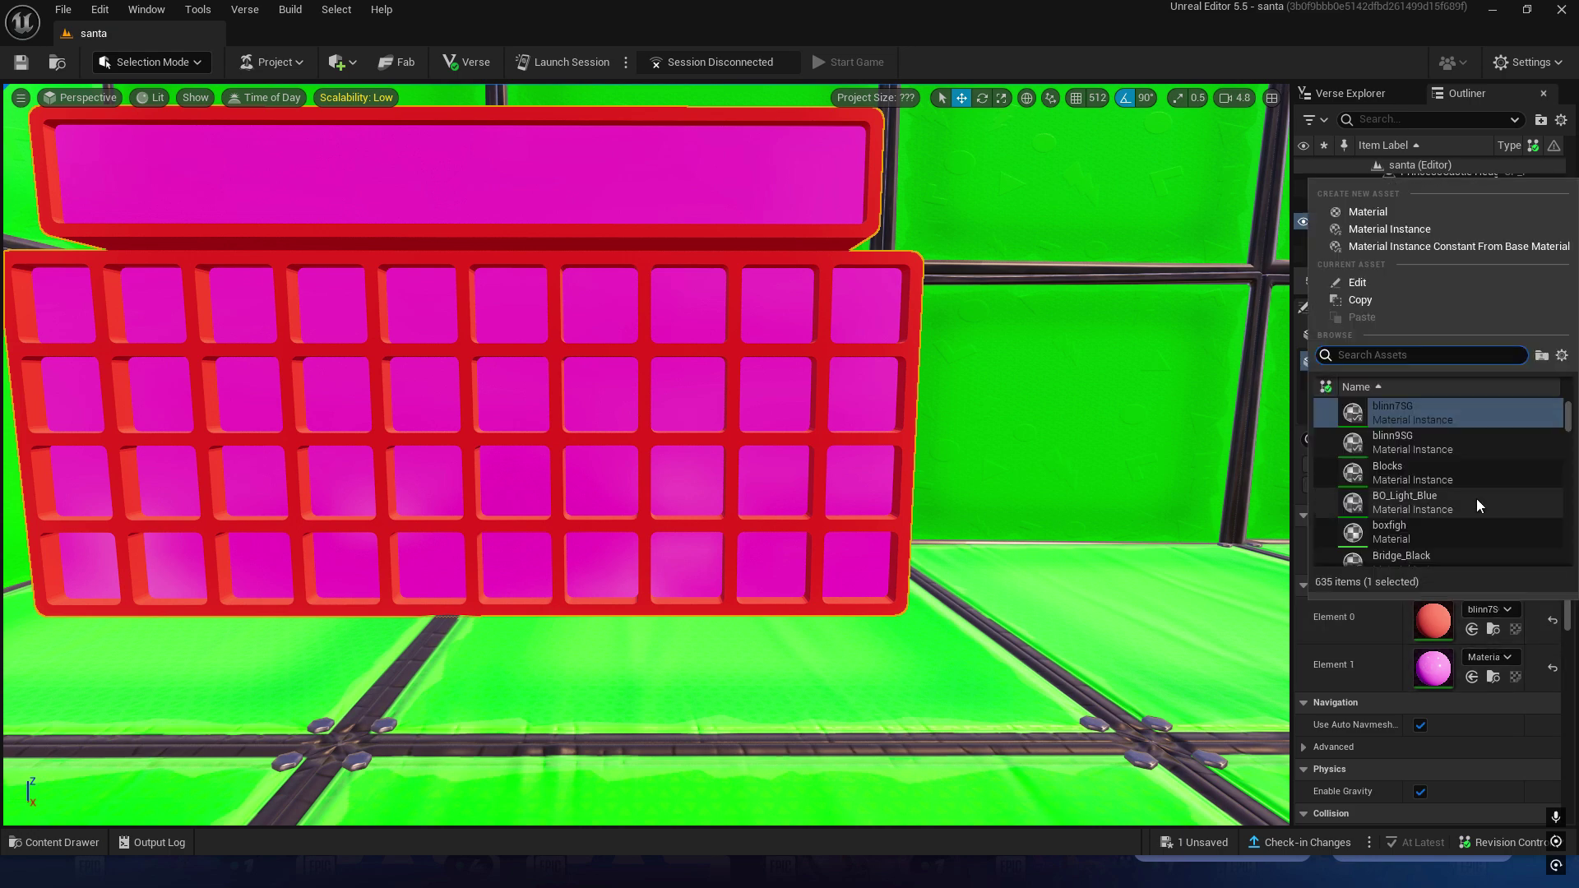
scroll(1477, 498, down, 3)
click(1419, 512)
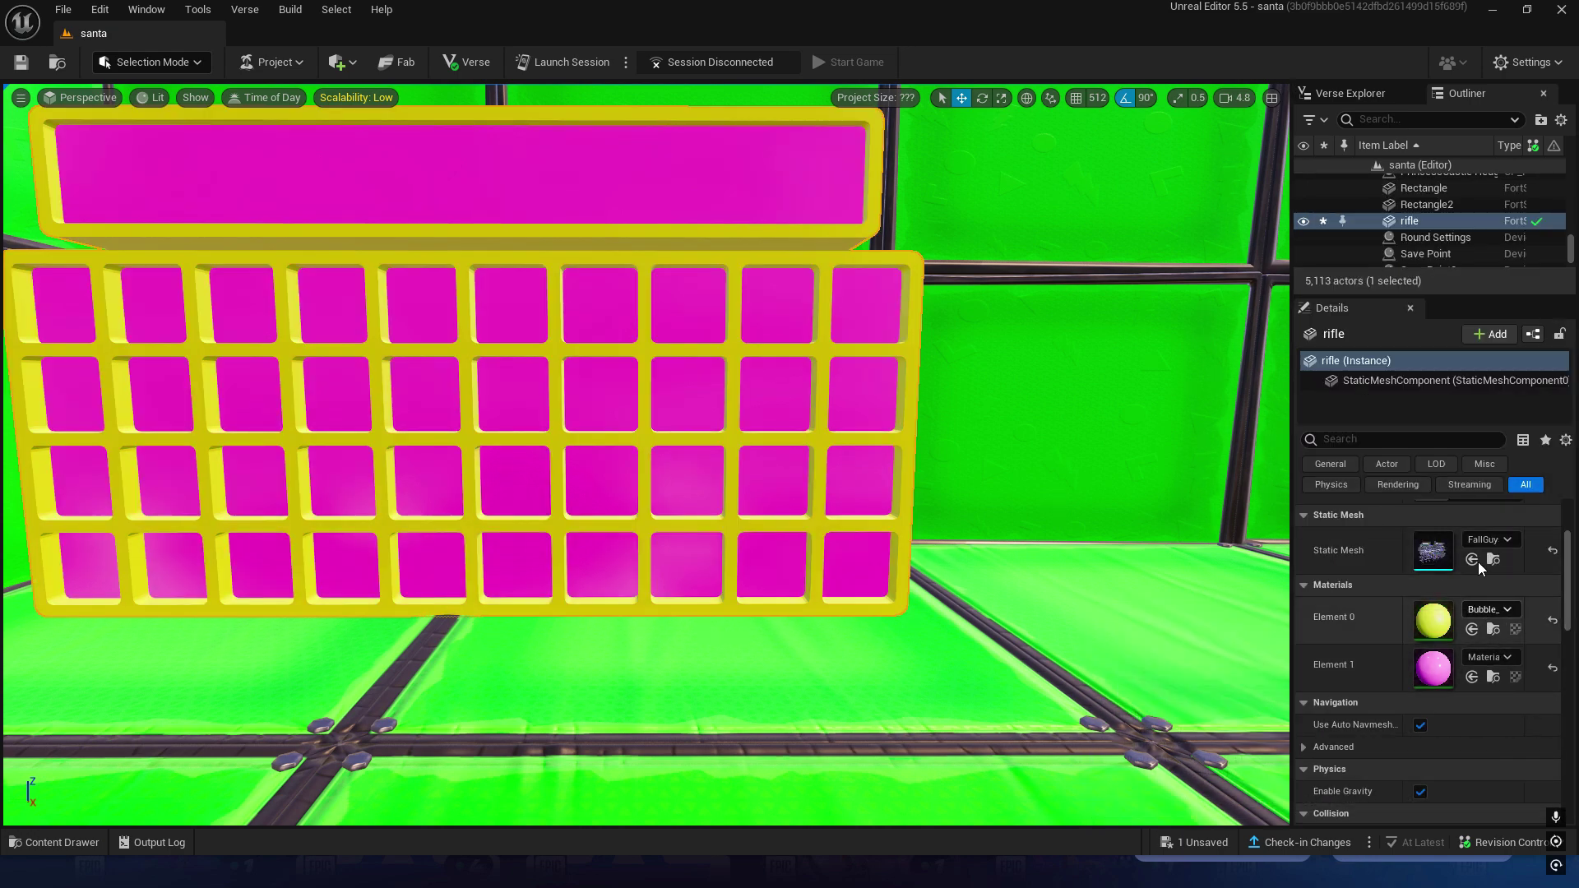
click(1489, 656)
scroll(1469, 467, down, 2)
scroll(1410, 509, down, 2)
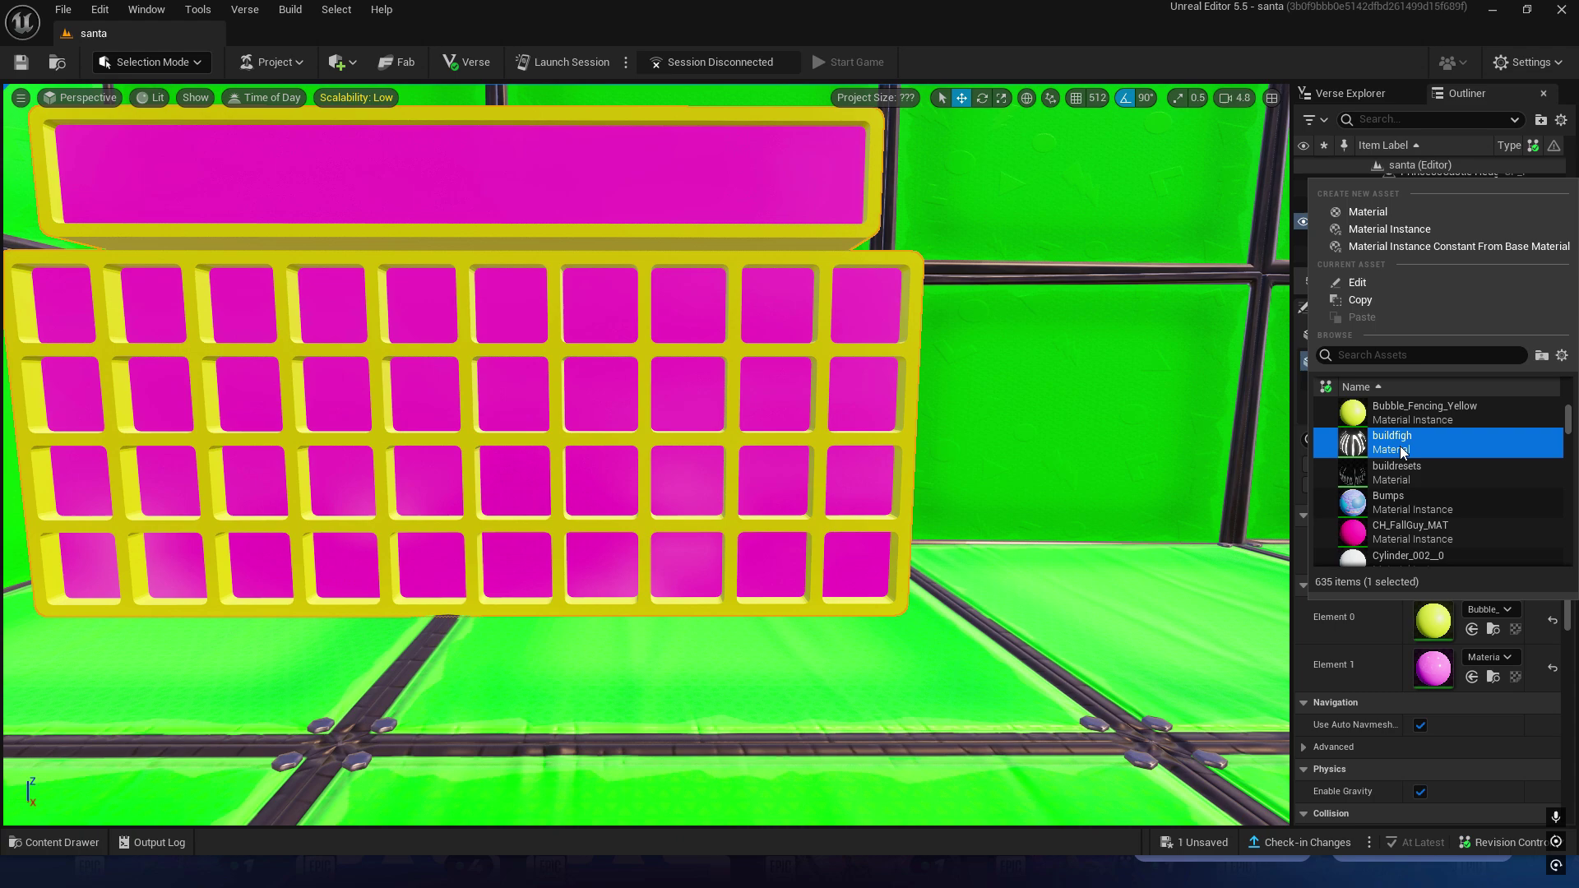
click(1401, 452)
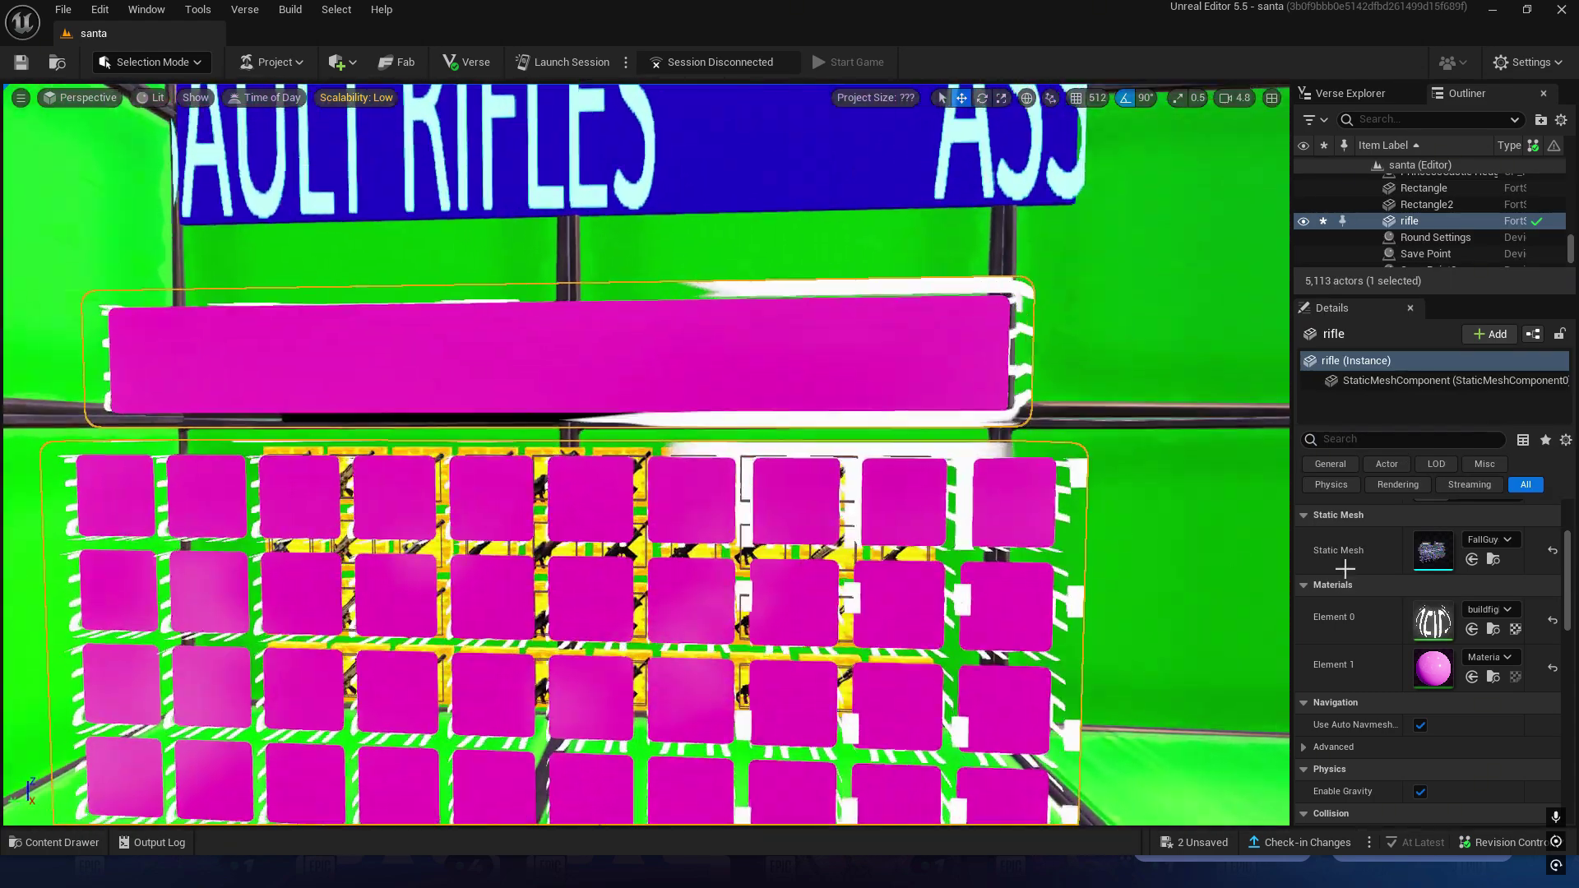
Undo all the material swaps back to the cyan frame and yellow panels, reselecting the rifle board.
key(ctrl+z)
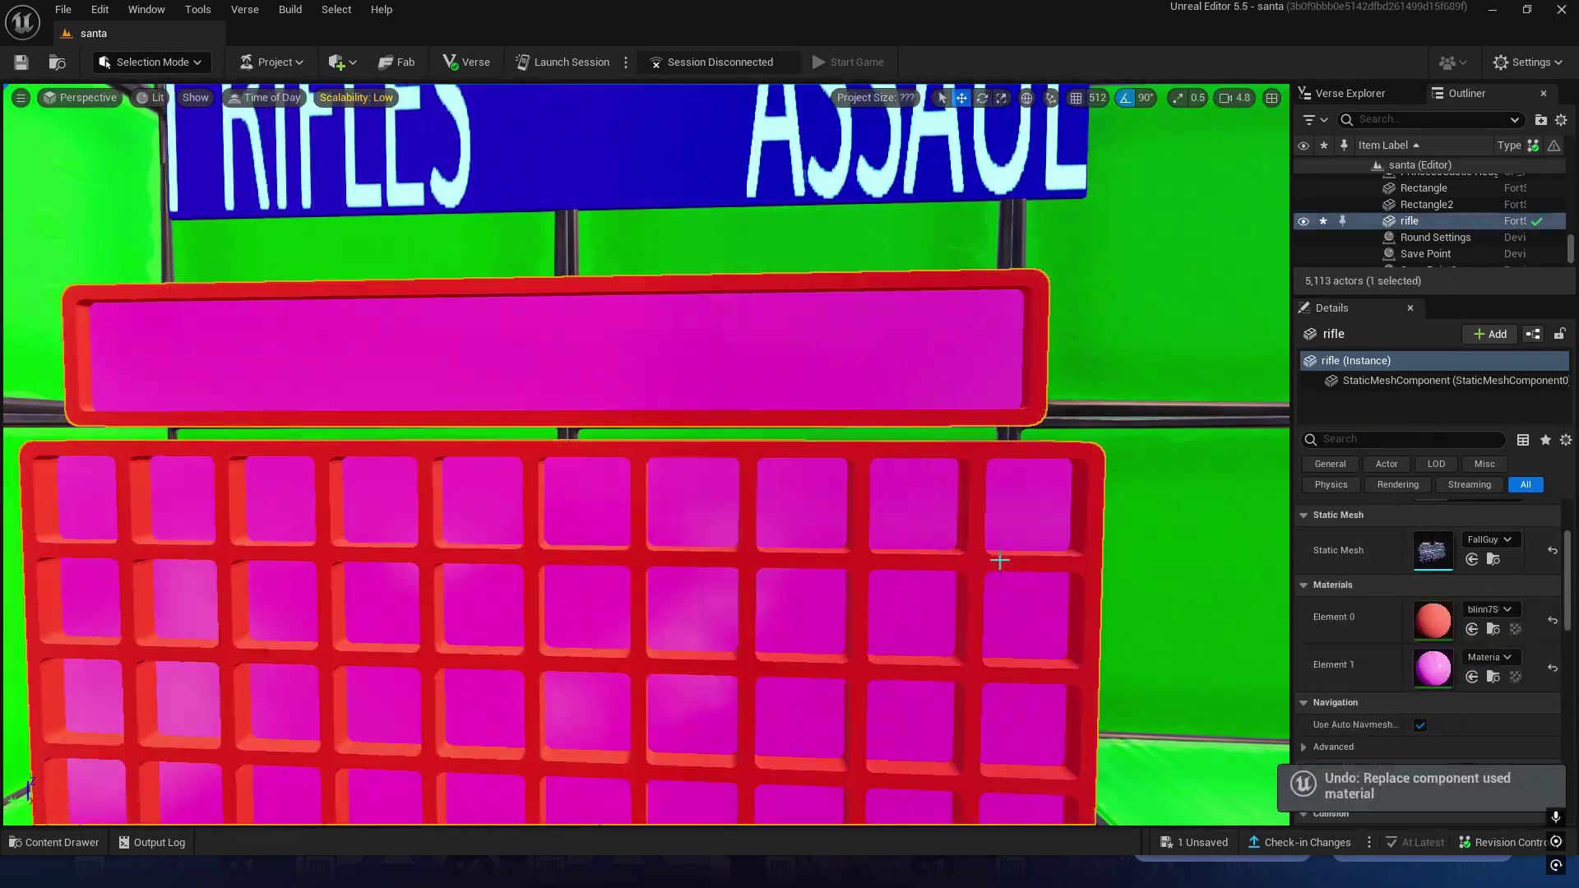
key(ctrl+y)
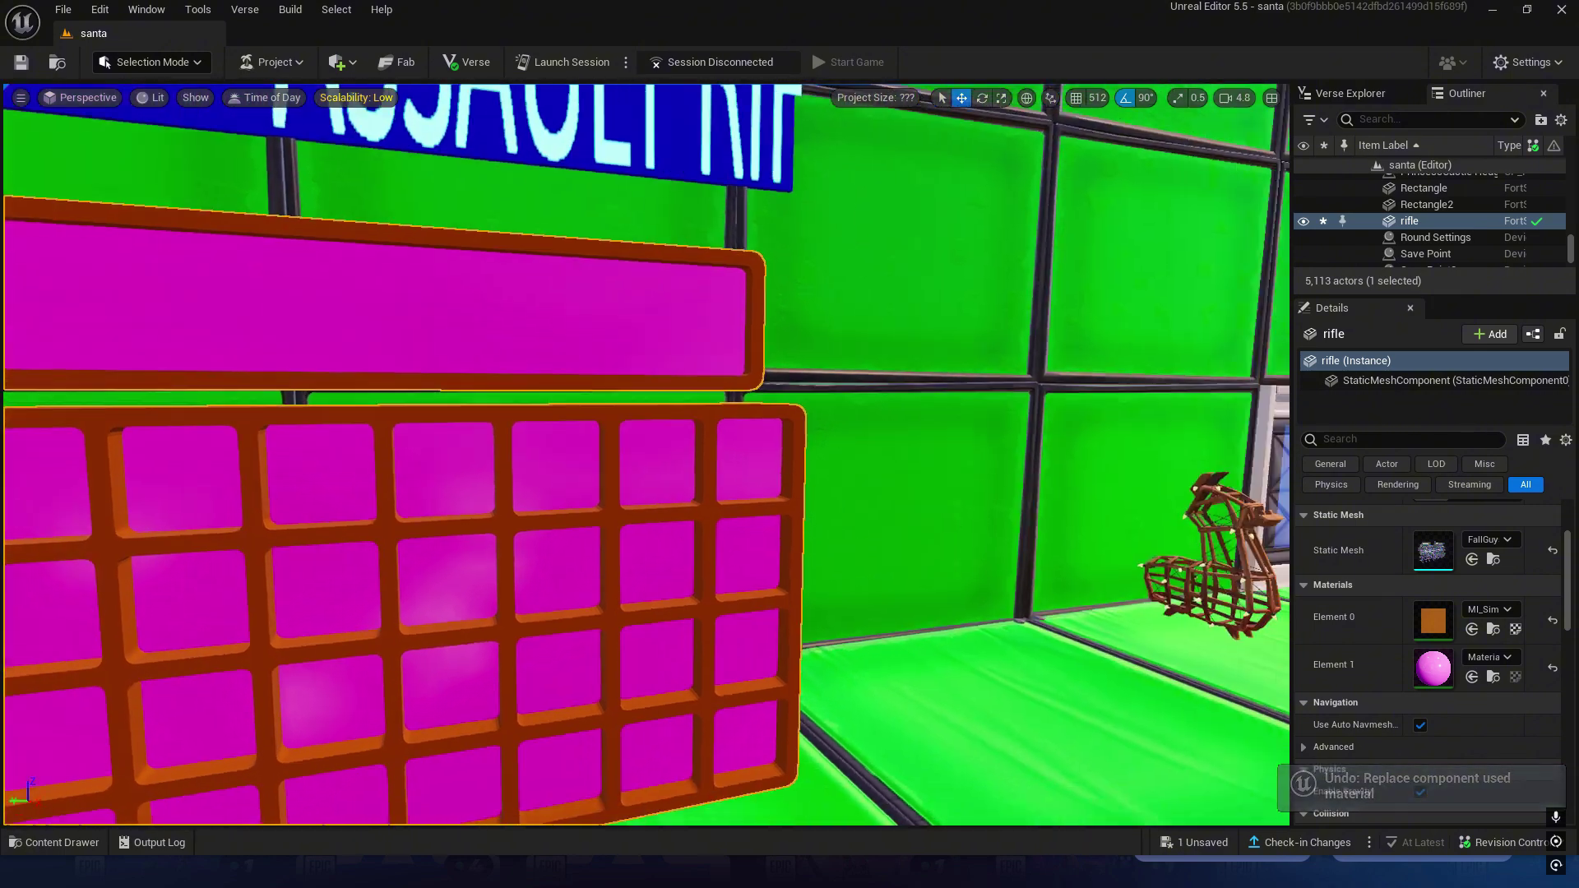
key(ctrl+z)
key(ctrl+z)
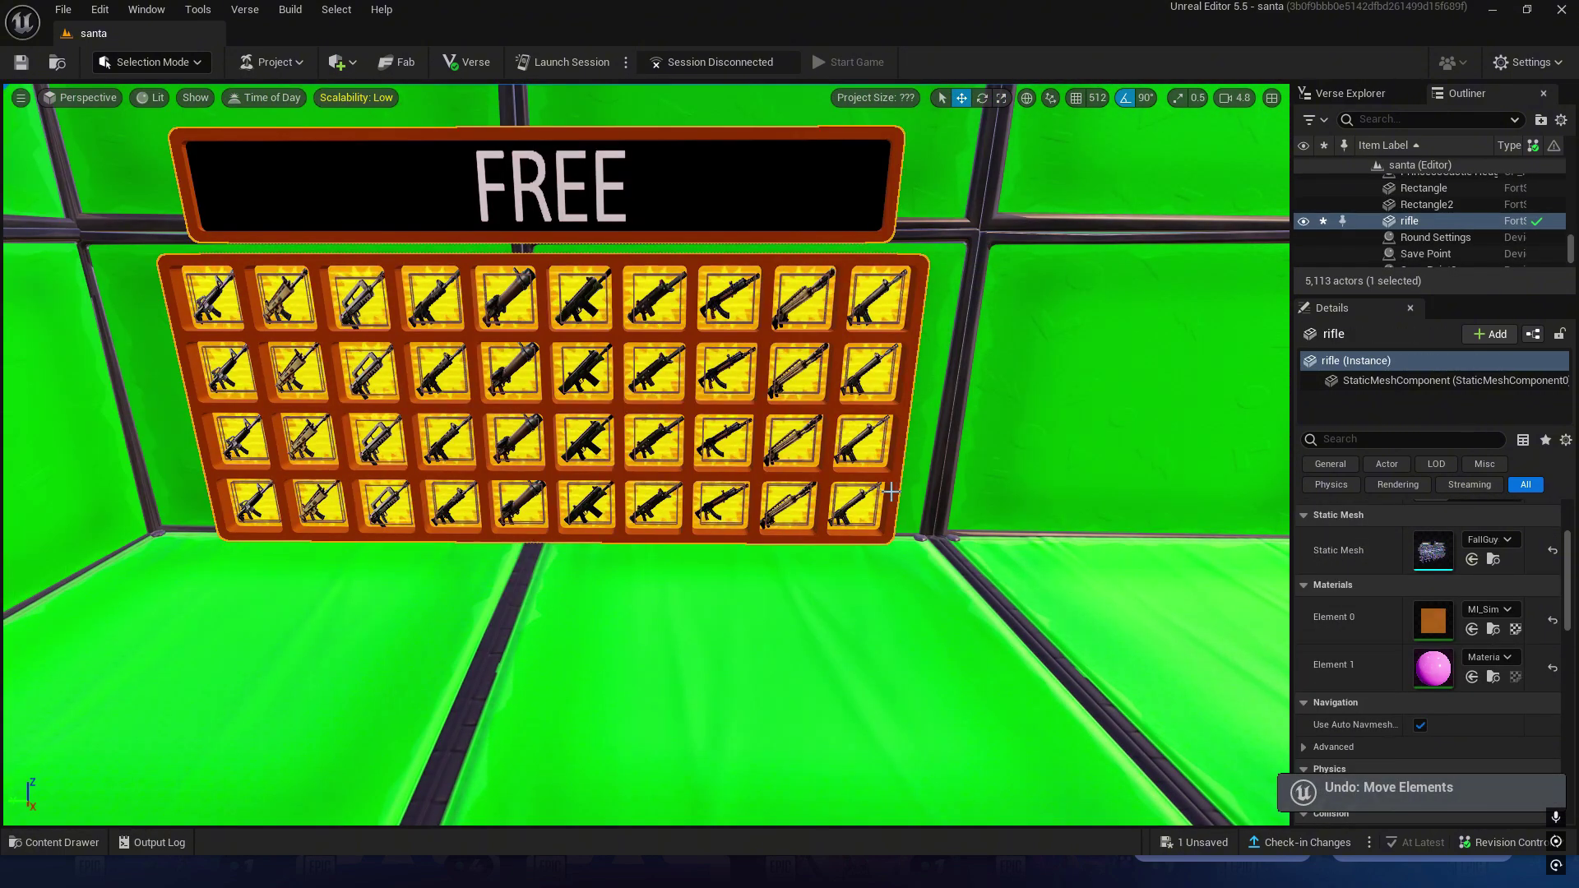
key(ctrl+z)
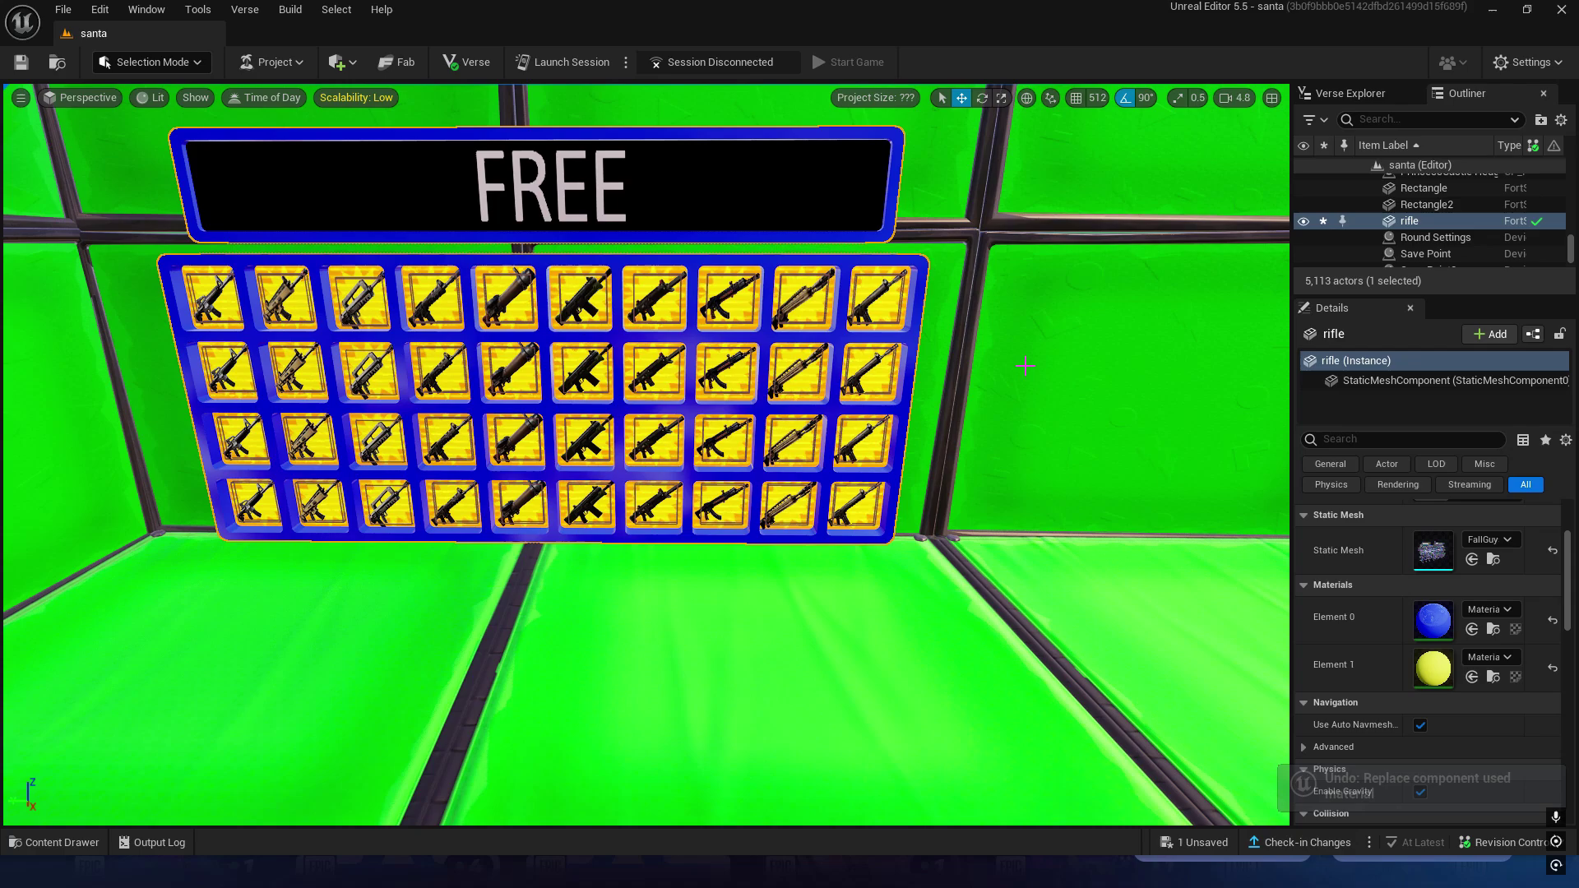
key(ctrl+z)
key(ctrl+z)
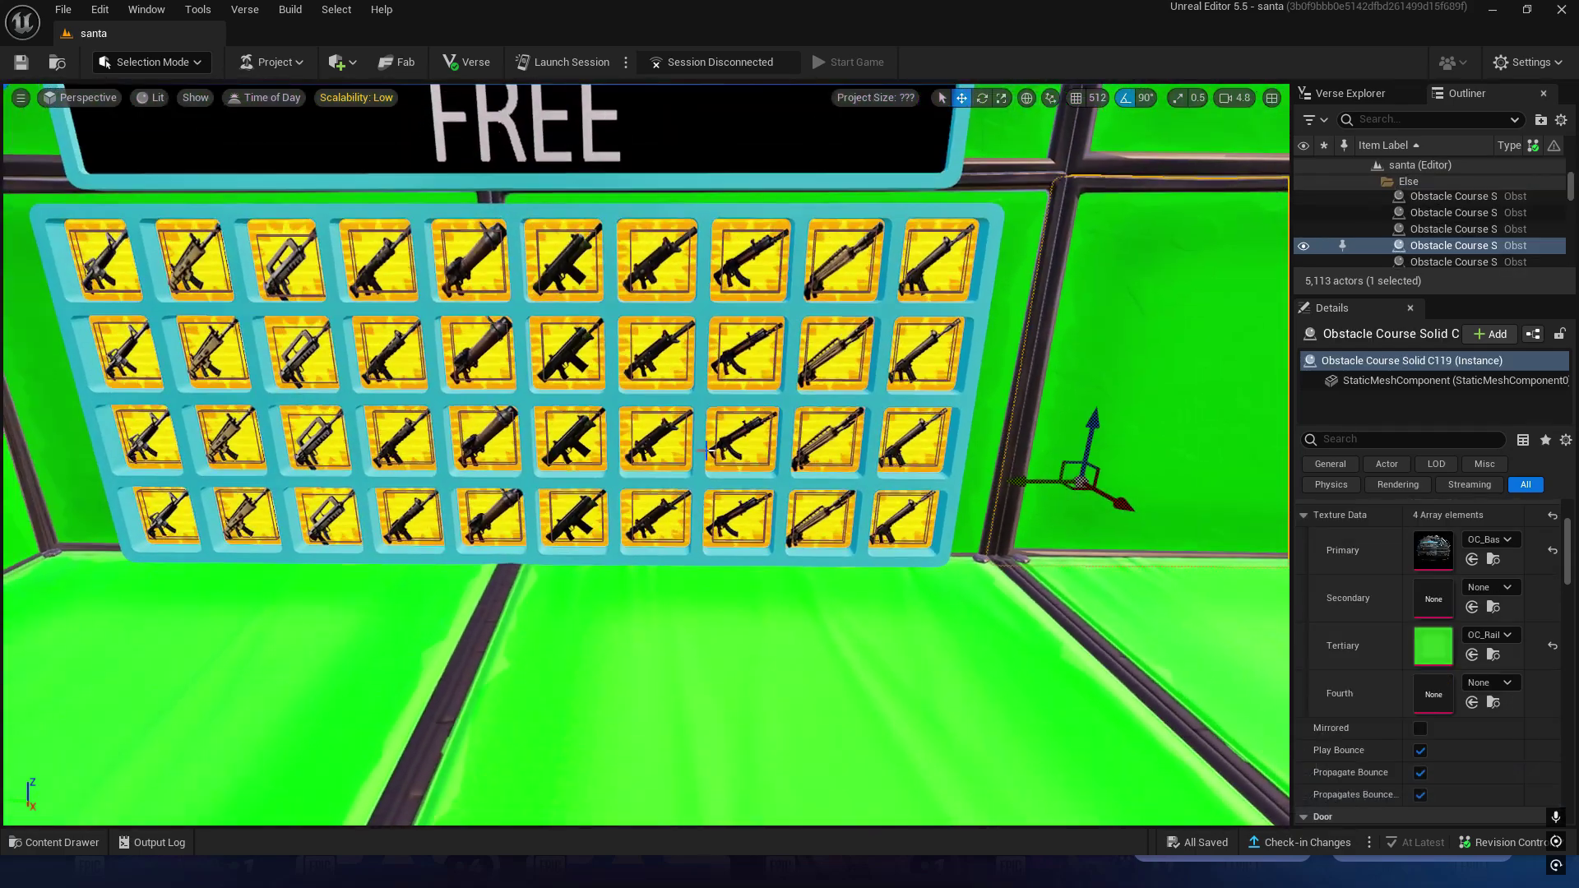
key(ctrl+z)
key(ctrl+z)
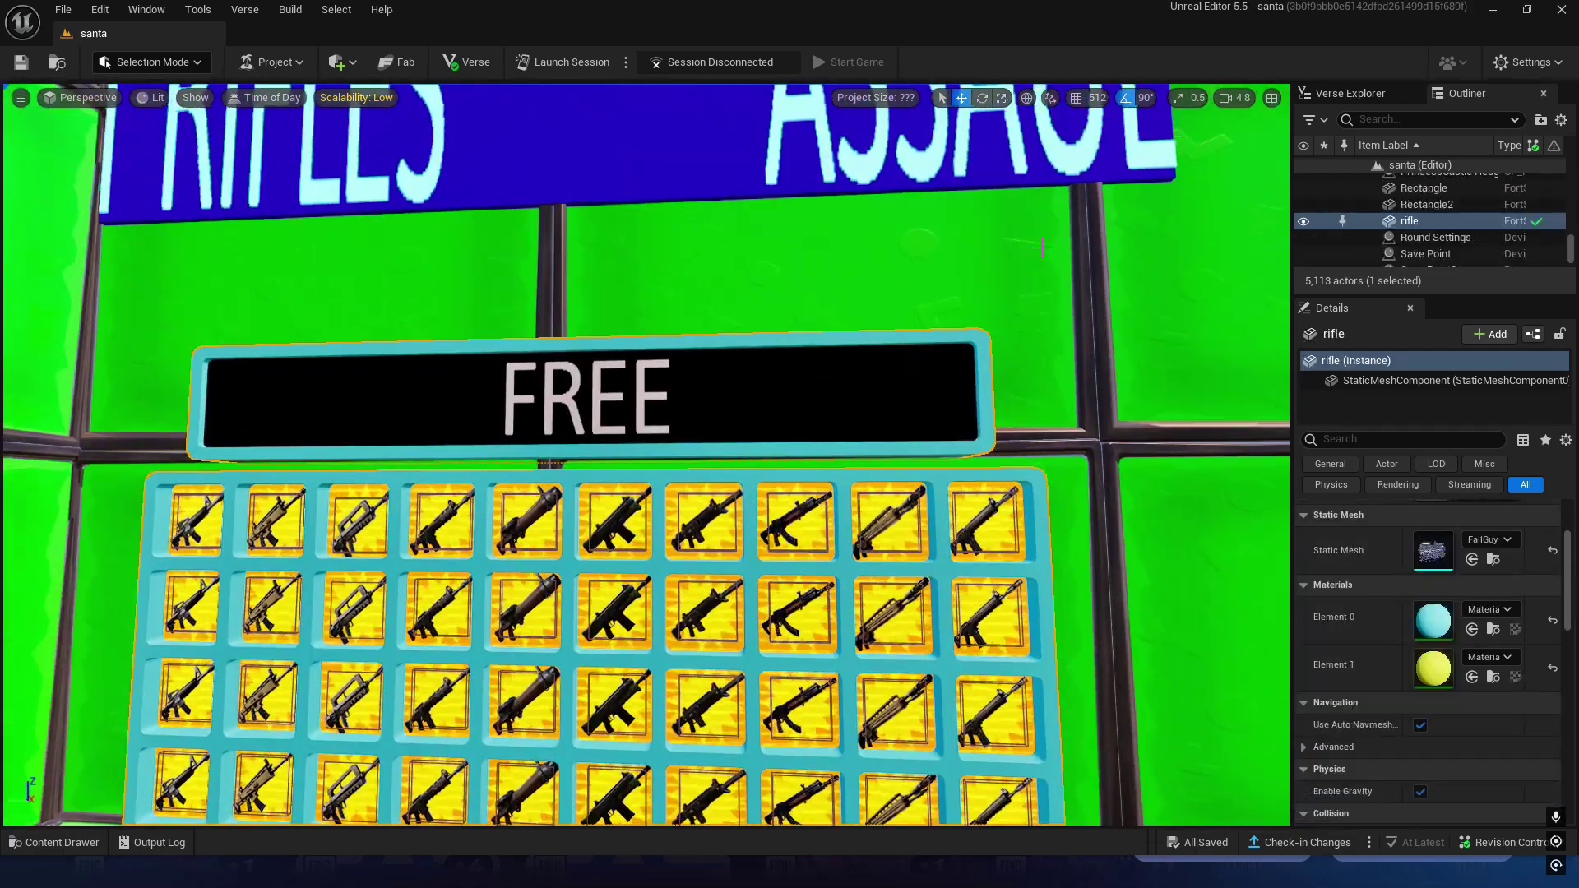
key(ctrl+z)
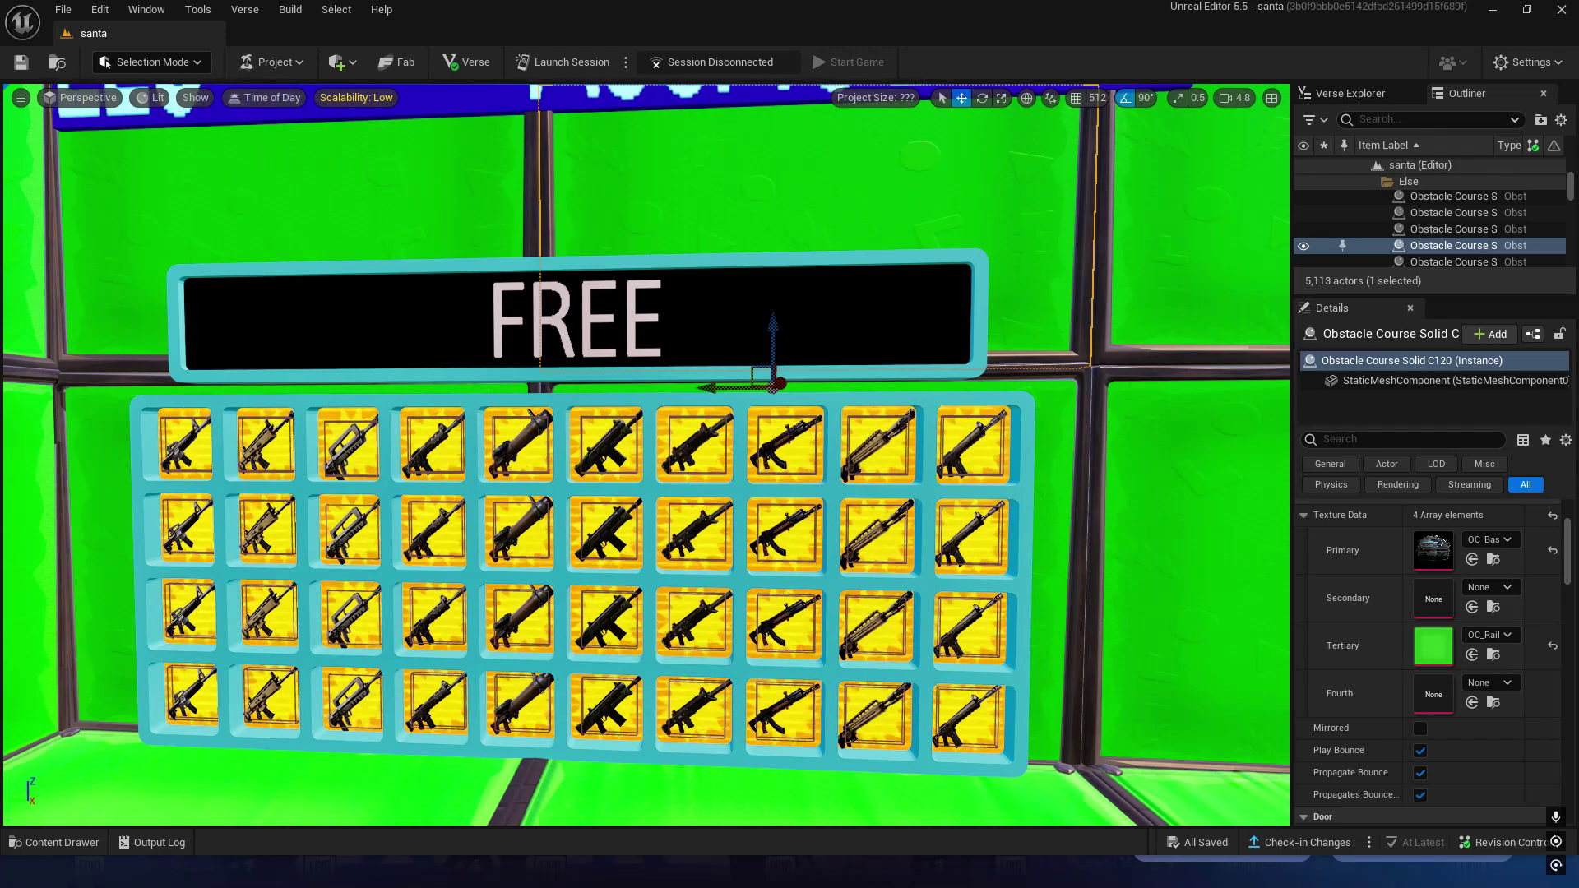
key(ctrl+z)
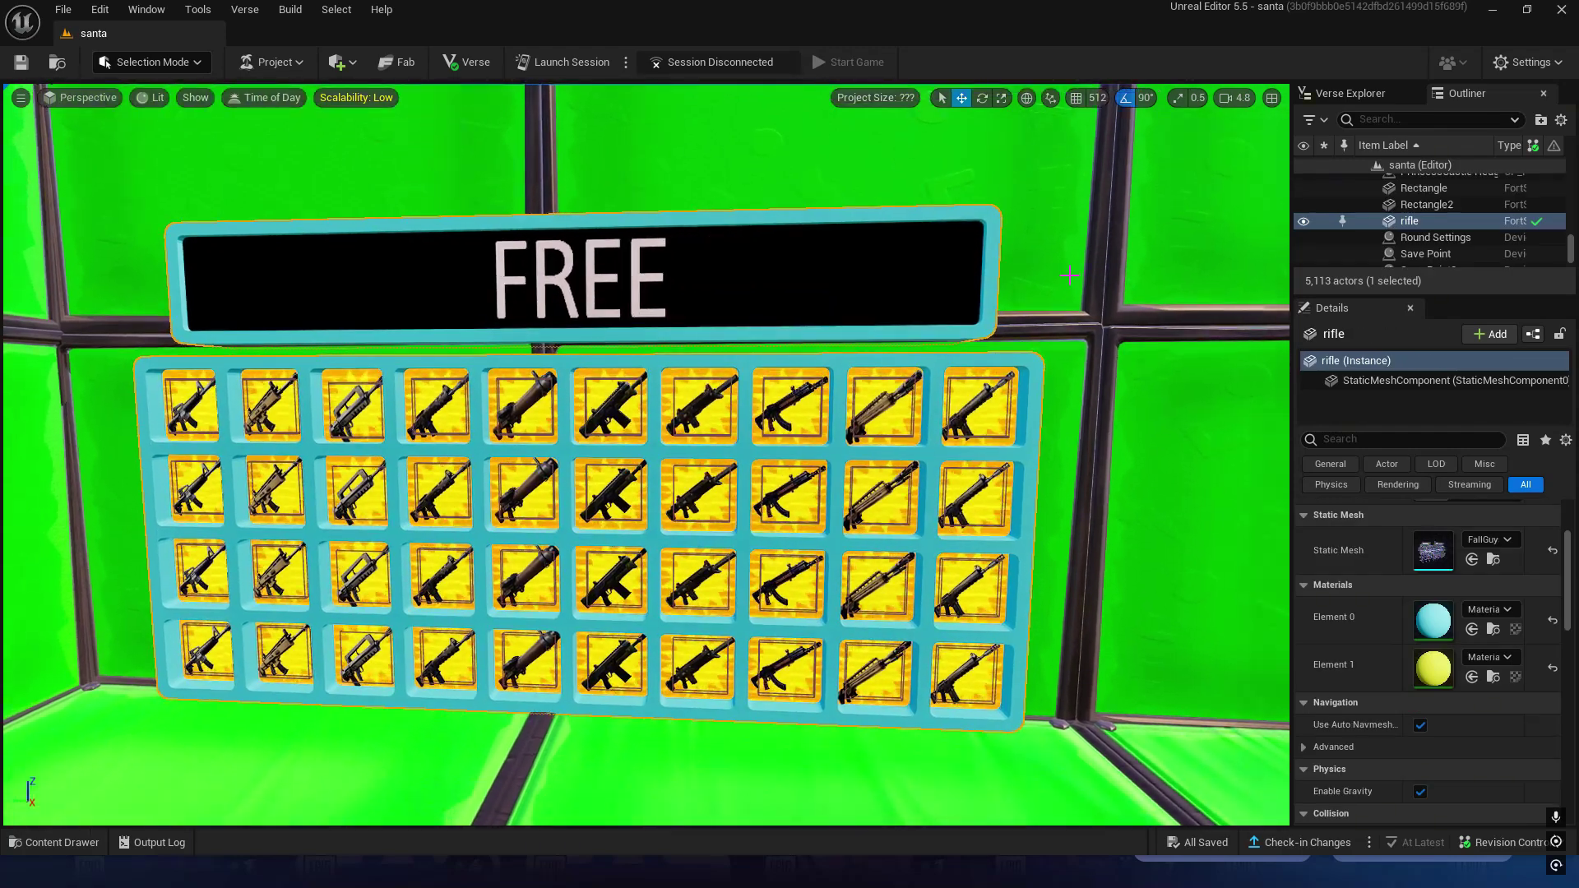